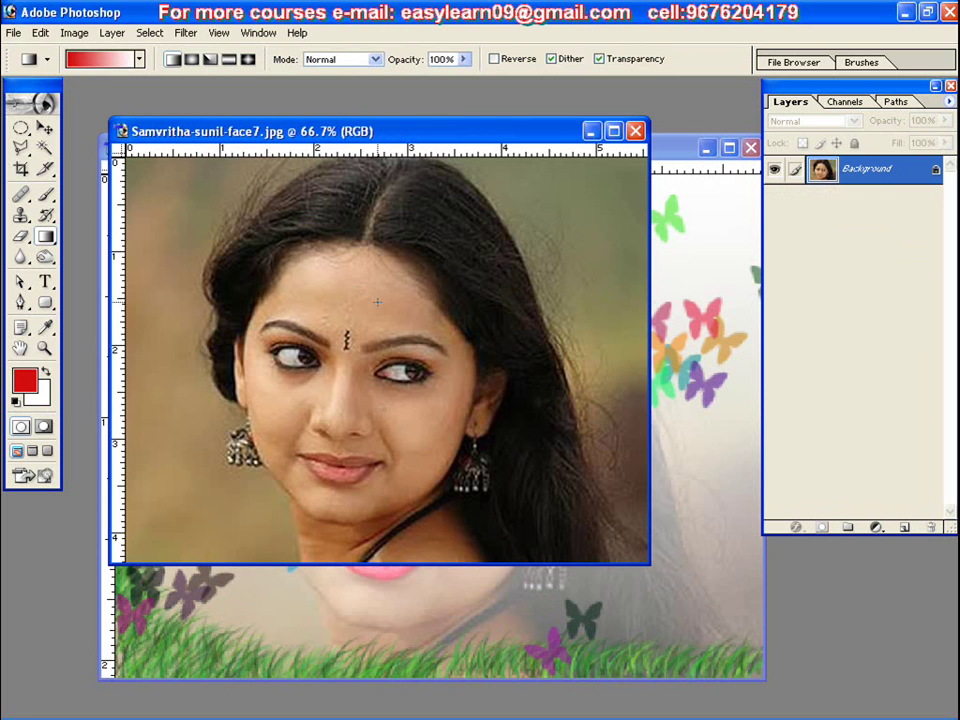
# Brighten the portrait photo with Levels by setting the white input level to 210
pyautogui.moveTo(385, 136); pyautogui.dragTo(358, 127)
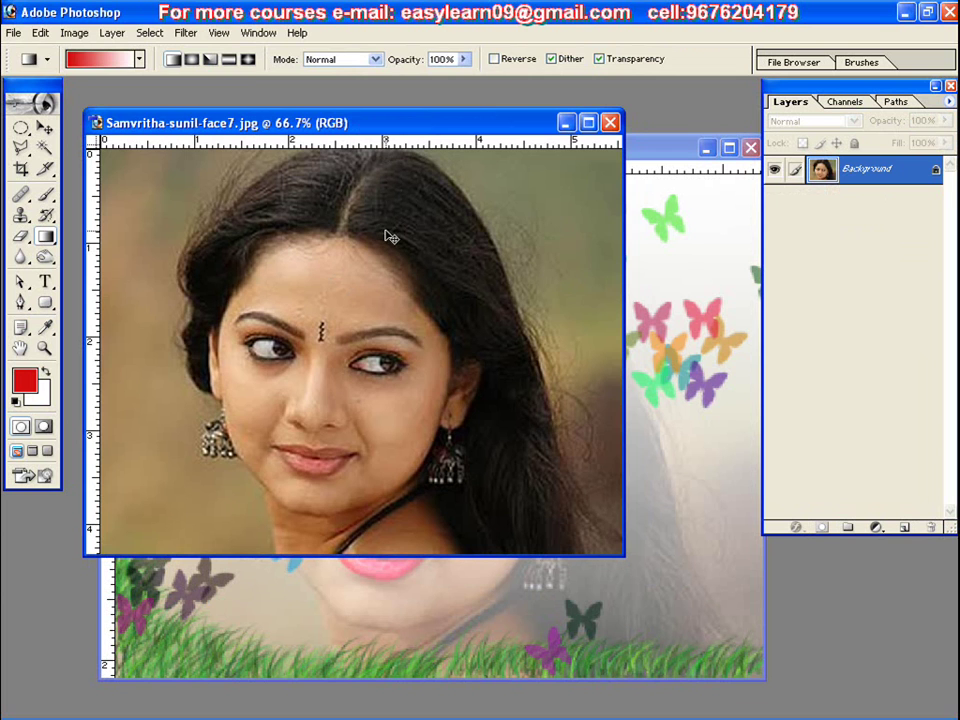
pyautogui.hotkey('ctrl', 'l')
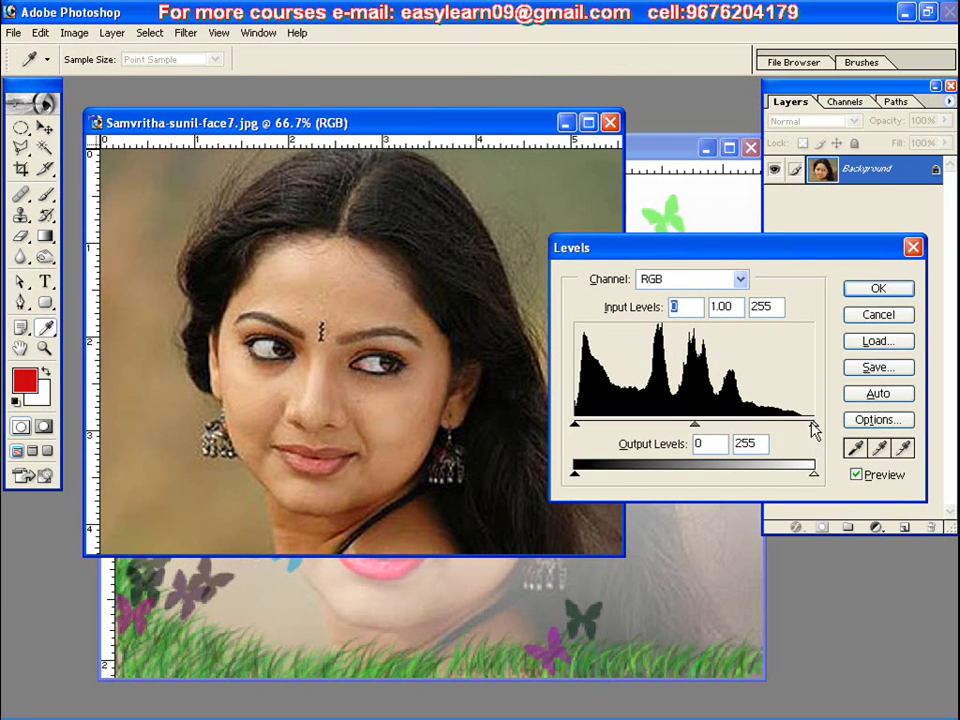
pyautogui.moveTo(815, 424); pyautogui.dragTo(771, 426)
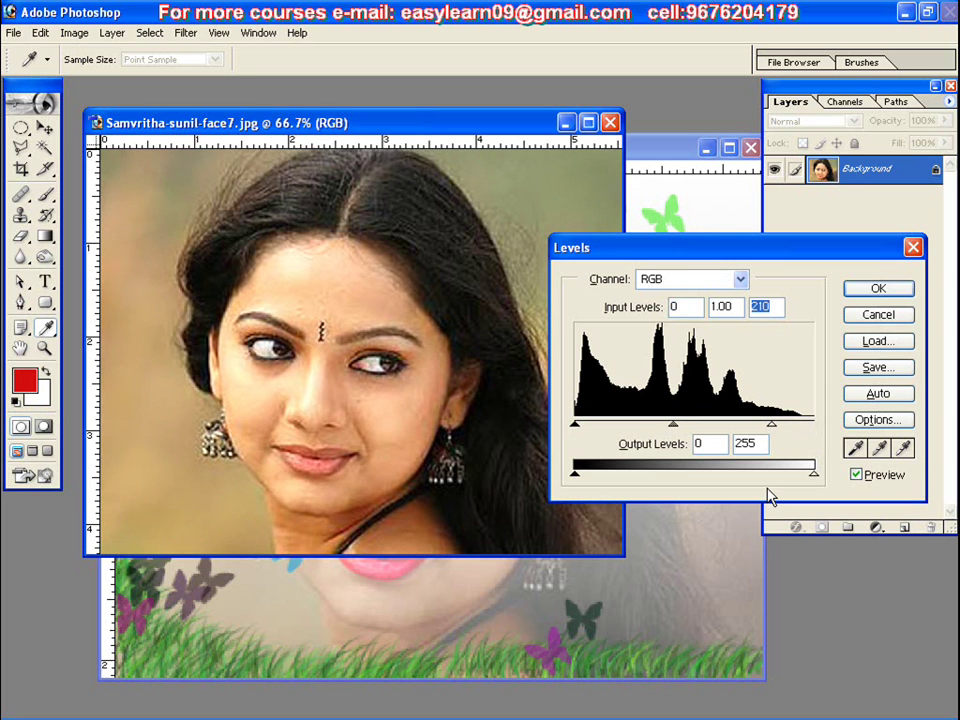
pyautogui.click(876, 288)
pyautogui.press('g')
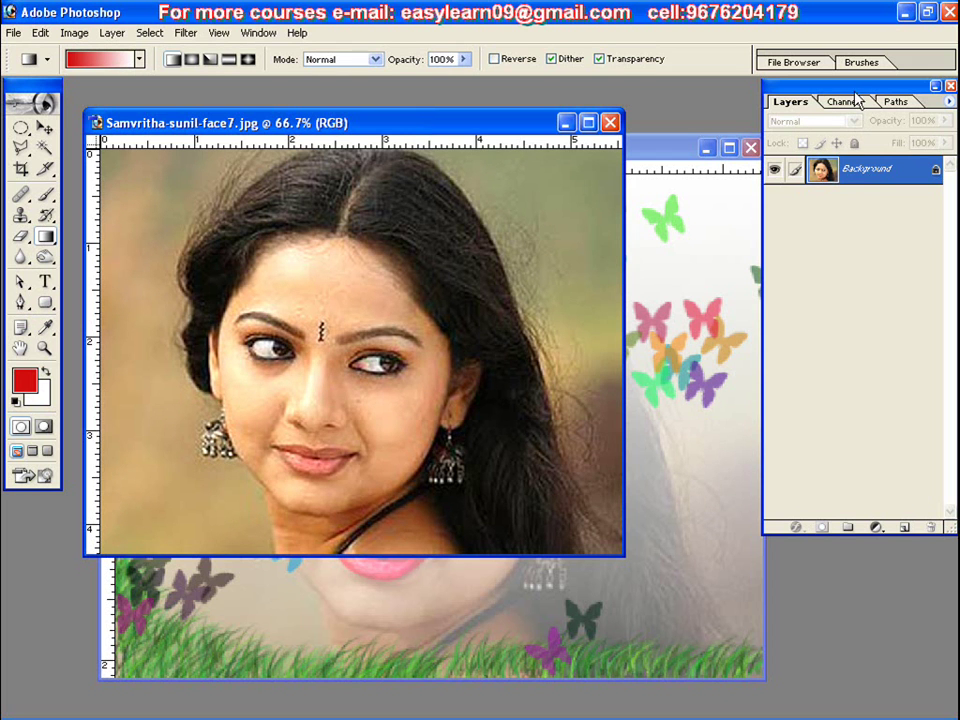
# Convert the portrait's locked Background into an editable layer and add a layer mask to it
pyautogui.moveTo(821, 96); pyautogui.dragTo(735, 95)
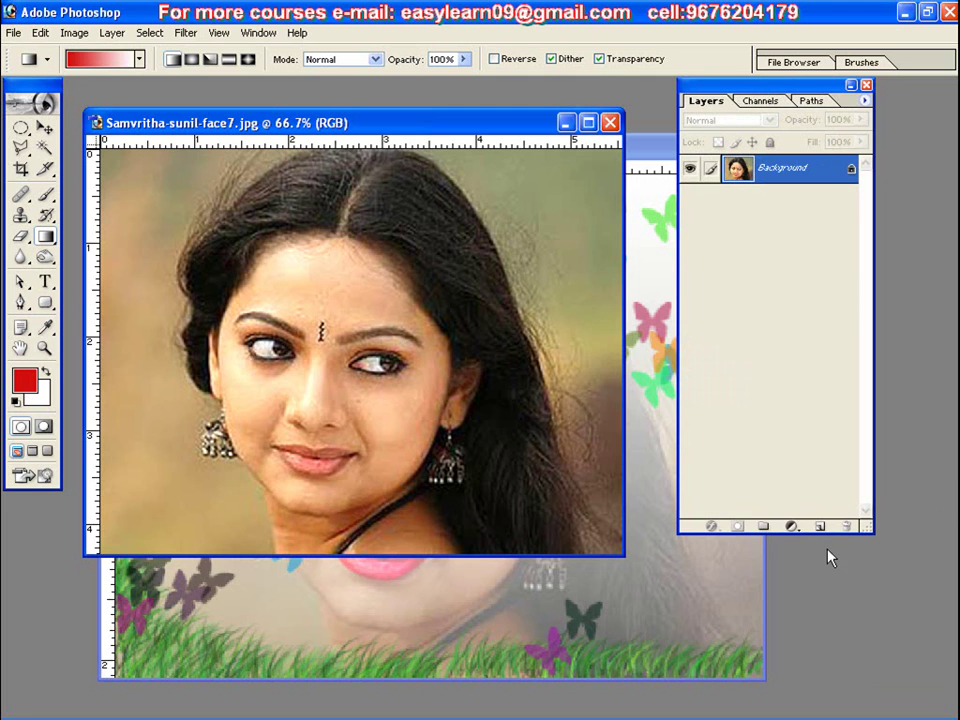
pyautogui.doubleClick(795, 170)
pyautogui.click(617, 322)
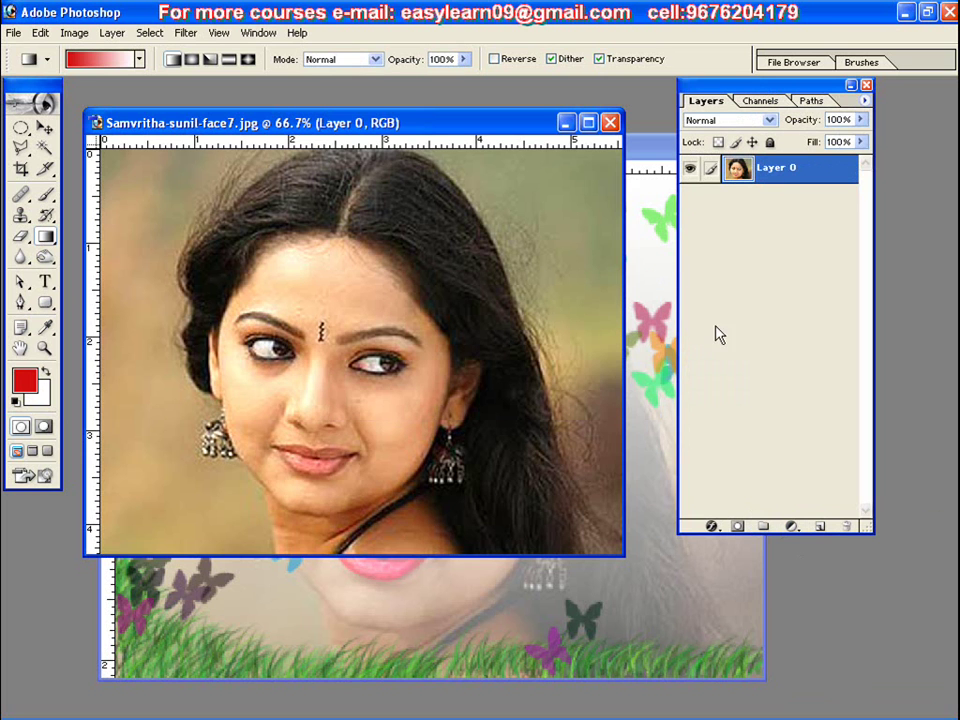
pyautogui.click(737, 528)
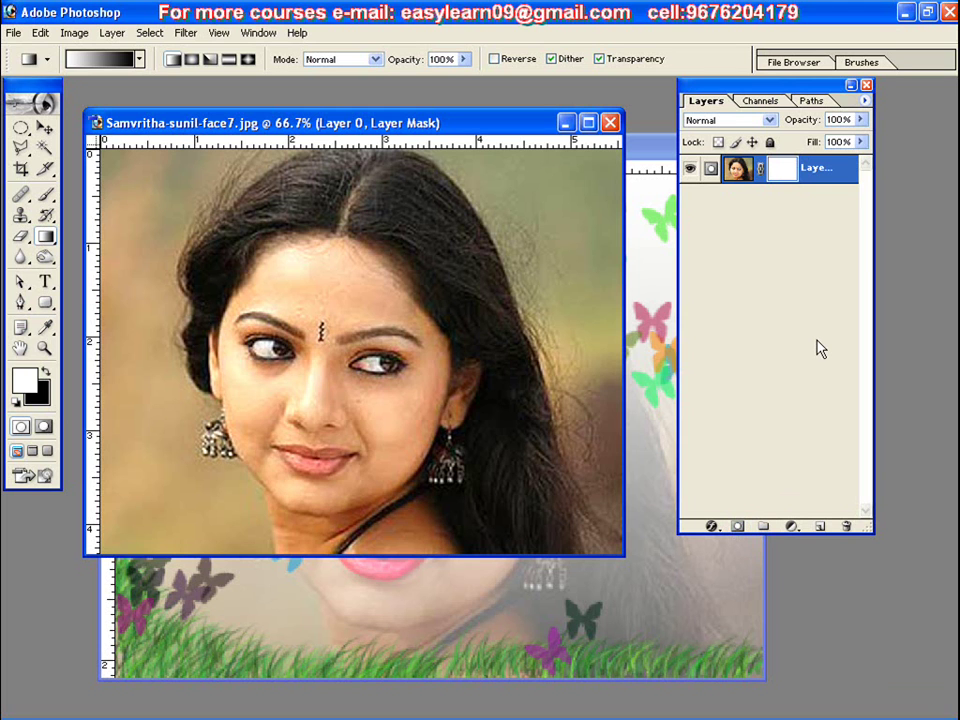
# Draw a vertical white-to-black linear gradient on the layer mask, from the photo's bottom edge to its top edge
pyautogui.doubleClick(783, 178)
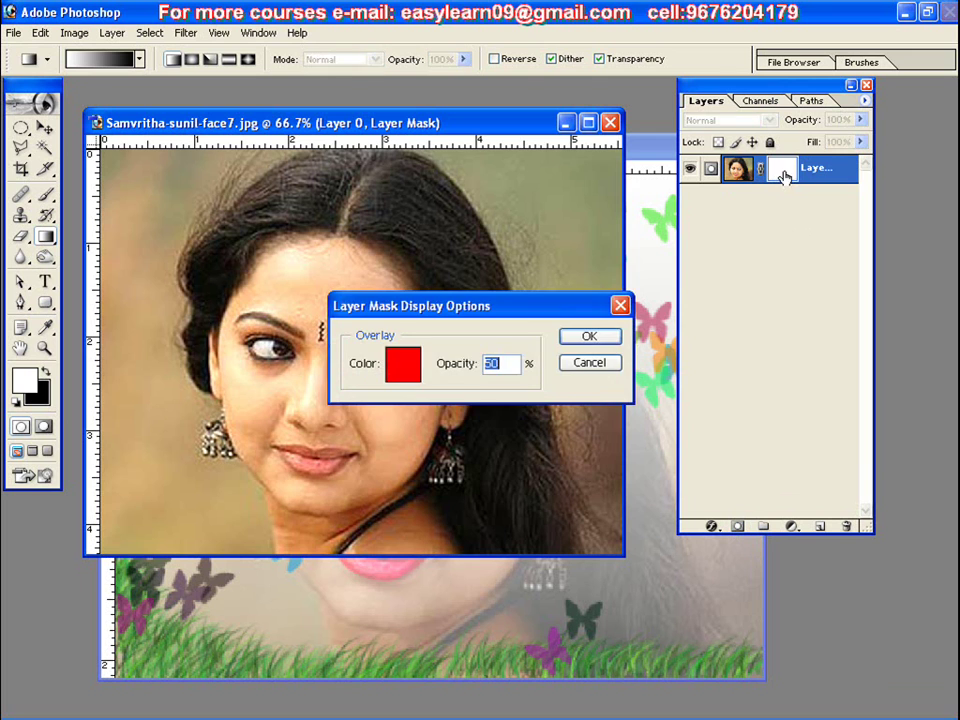
pyautogui.click(619, 305)
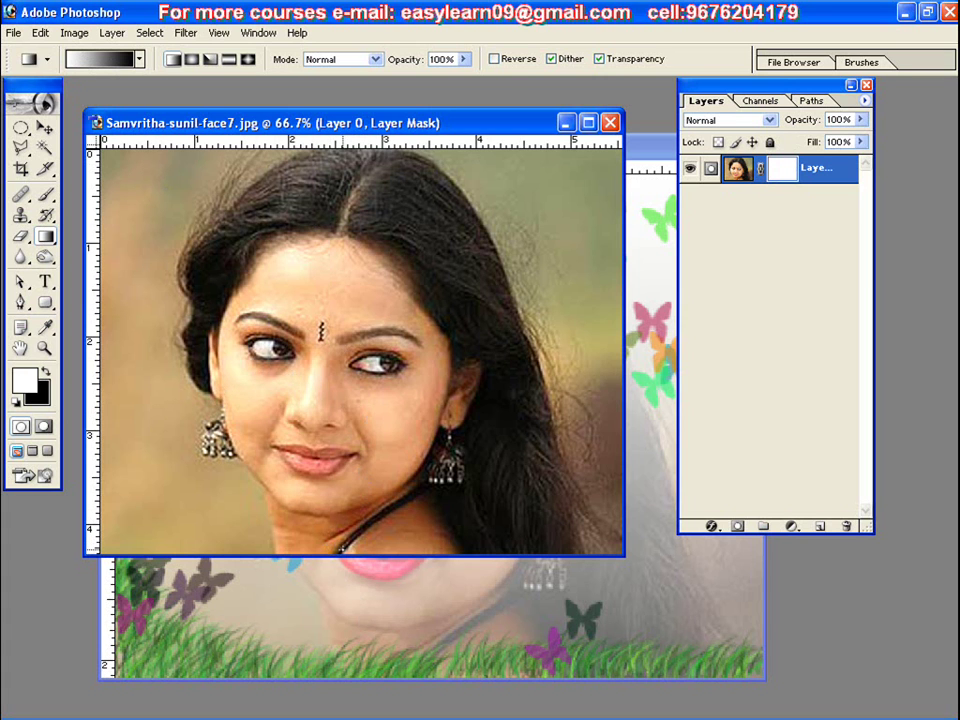
pyautogui.moveTo(341, 548); pyautogui.dragTo(341, 148)
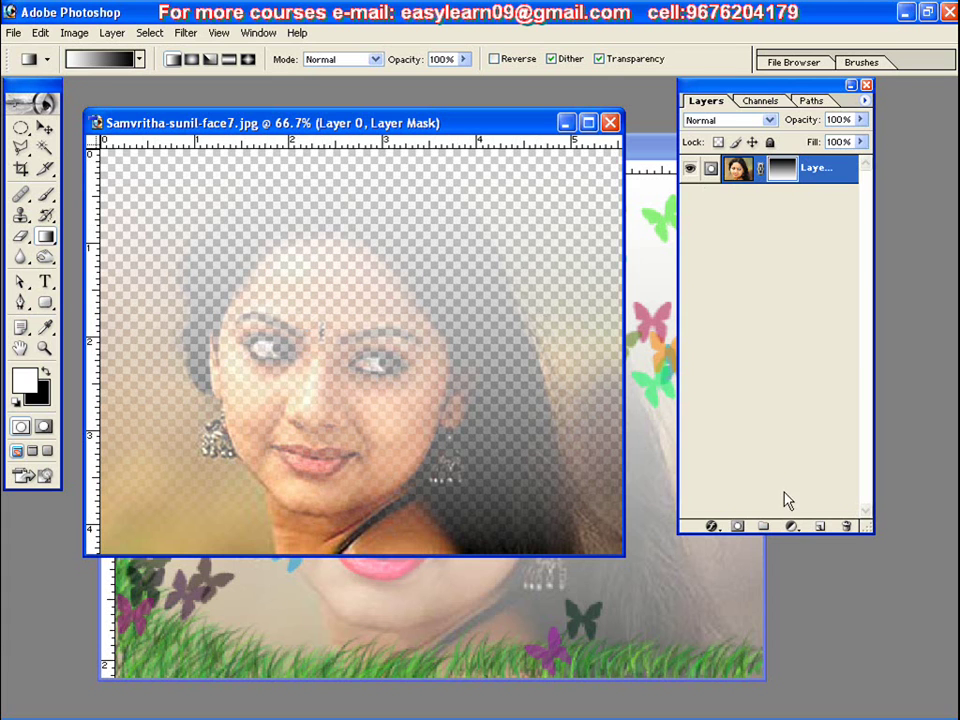
# Create a new layer beneath the masked portrait layer and fill it with white
pyautogui.click(820, 527)
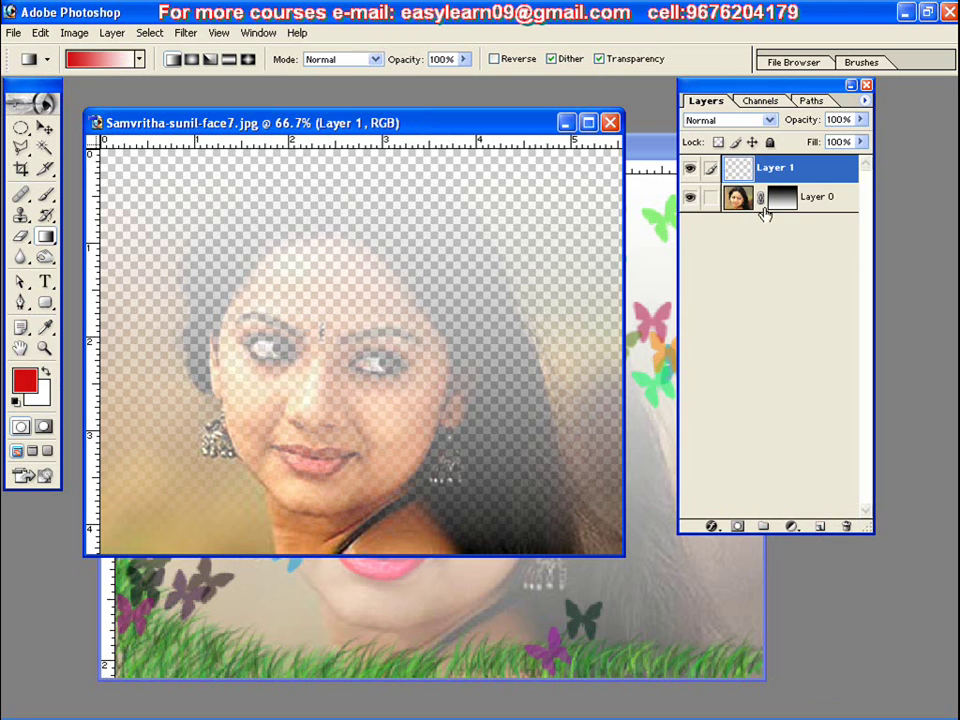
pyautogui.moveTo(743, 175); pyautogui.dragTo(748, 244)
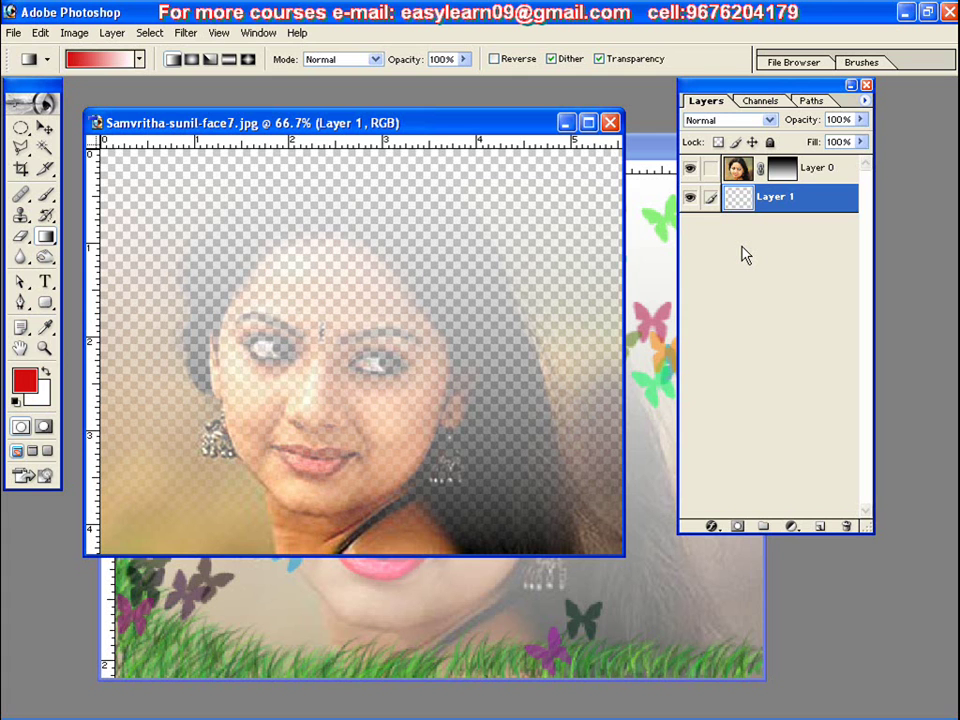
pyautogui.hotkey('ctrl', 'BackSpace')
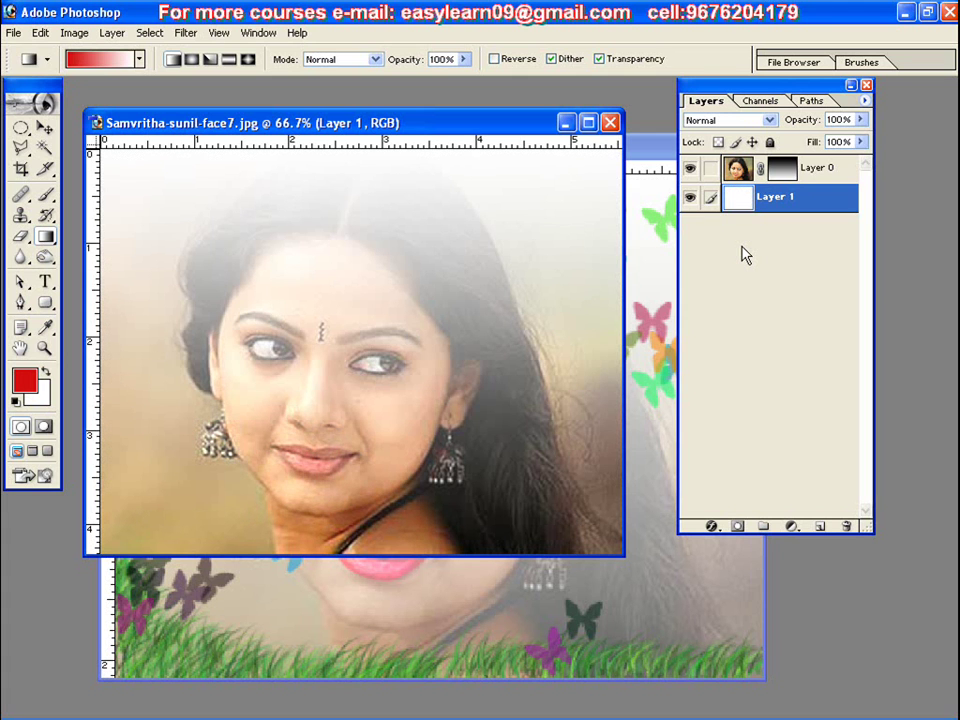
pyautogui.moveTo(510, 122); pyautogui.dragTo(560, 87)
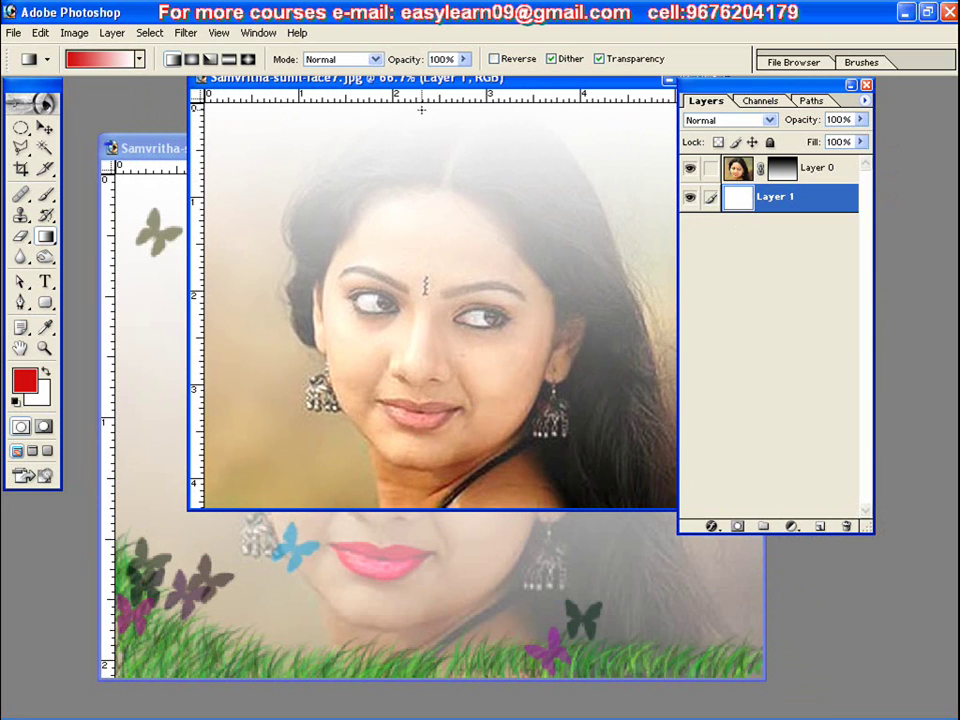
pyautogui.moveTo(393, 88); pyautogui.dragTo(484, 108)
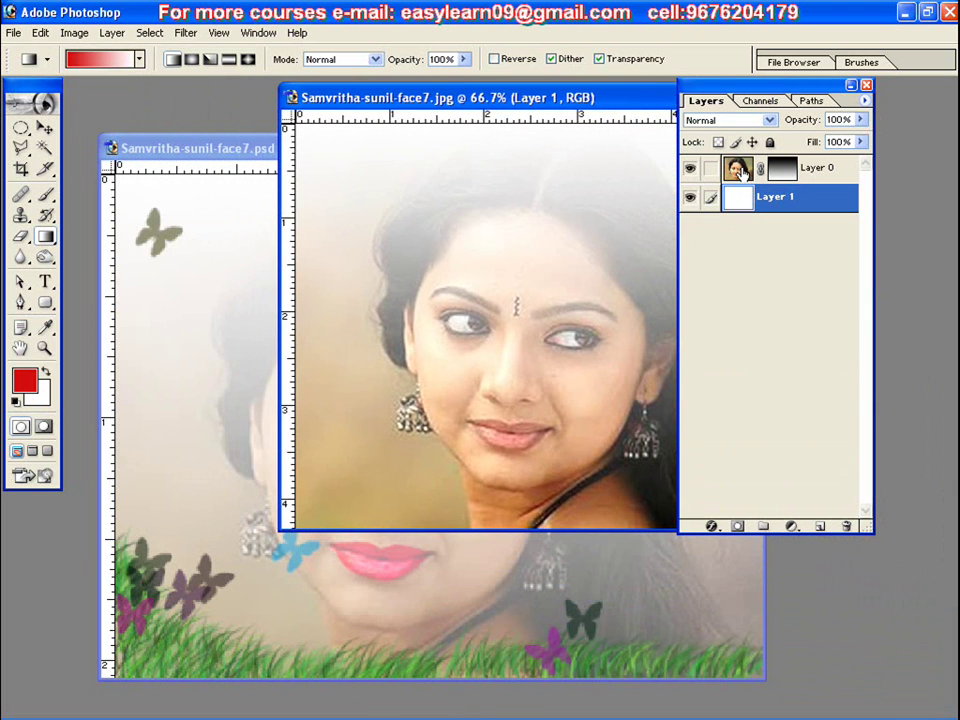
# Reduce the opacity of the masked portrait layer to 70%
pyautogui.click(740, 171)
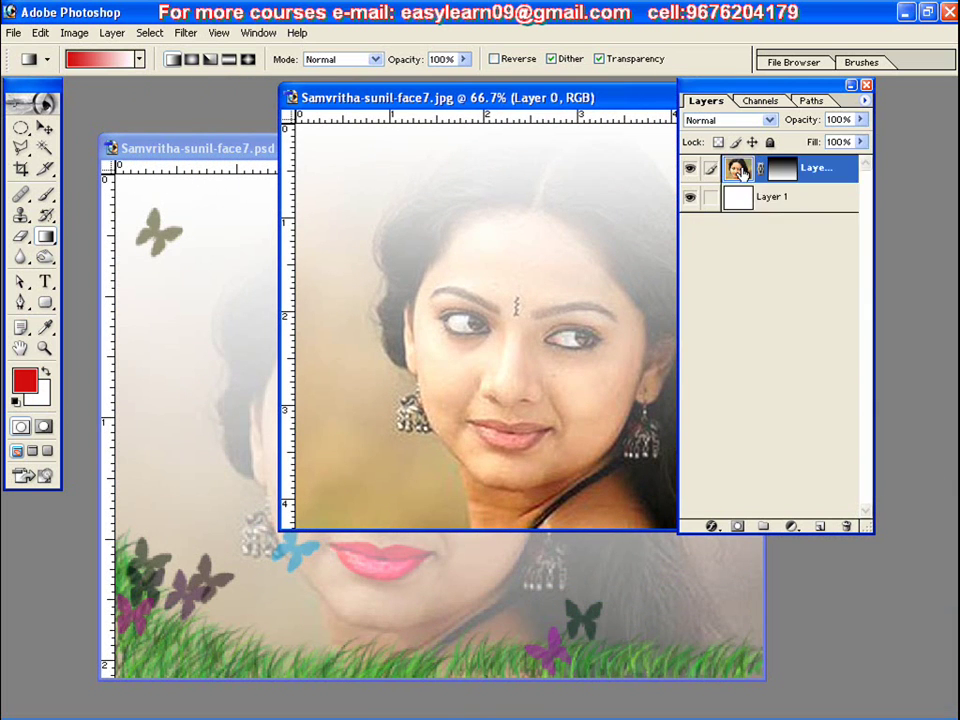
pyautogui.moveTo(418, 94); pyautogui.dragTo(430, 140)
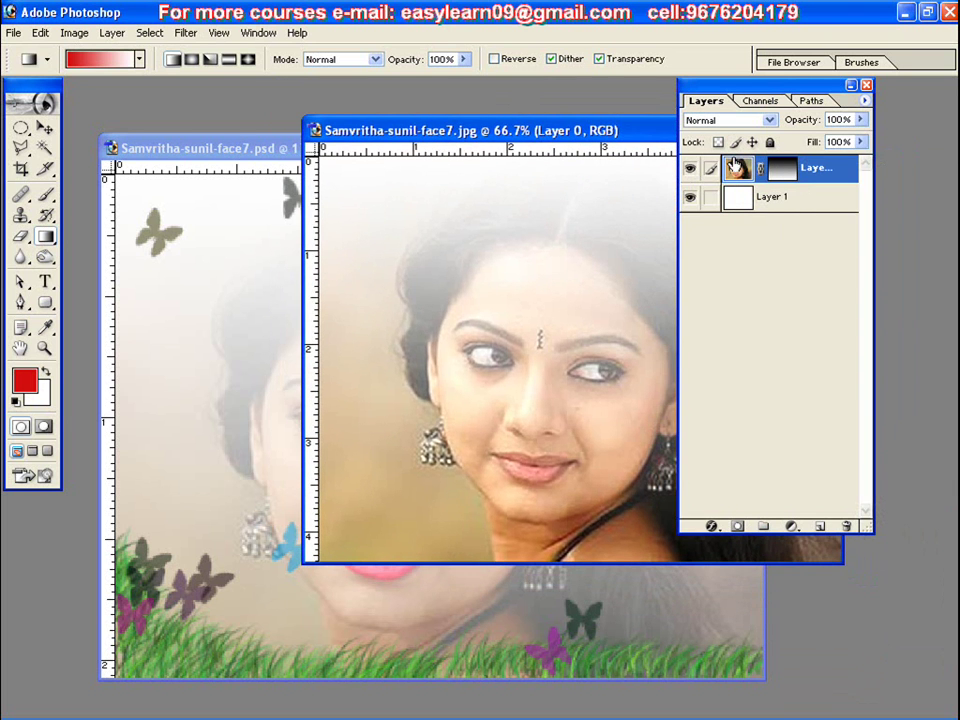
pyautogui.click(862, 119)
pyautogui.moveTo(858, 143); pyautogui.dragTo(836, 143)
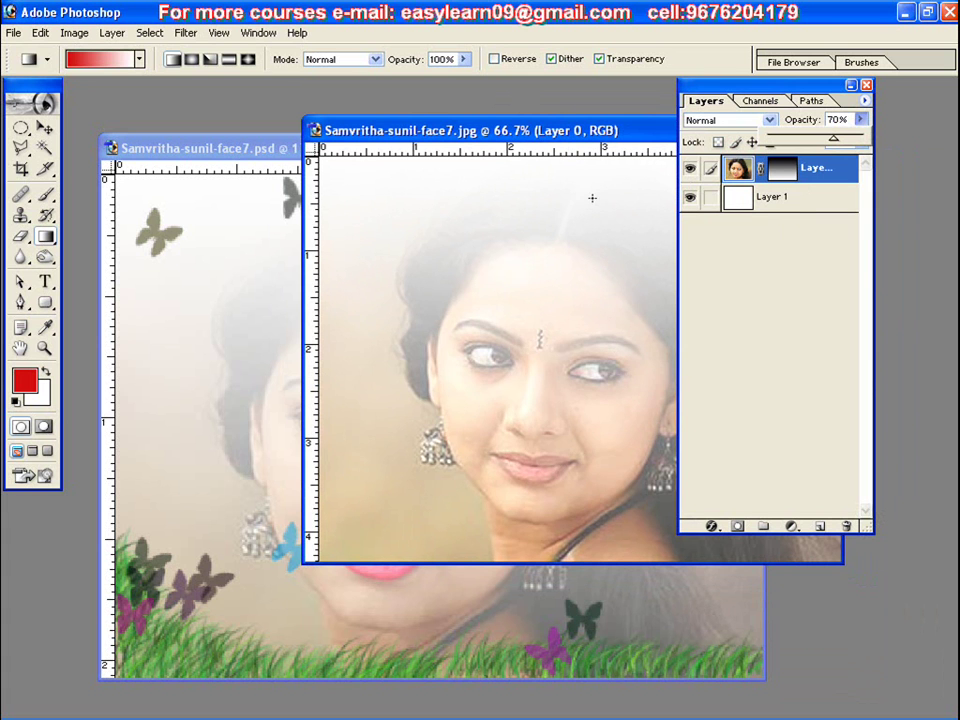
pyautogui.moveTo(611, 134); pyautogui.dragTo(603, 87)
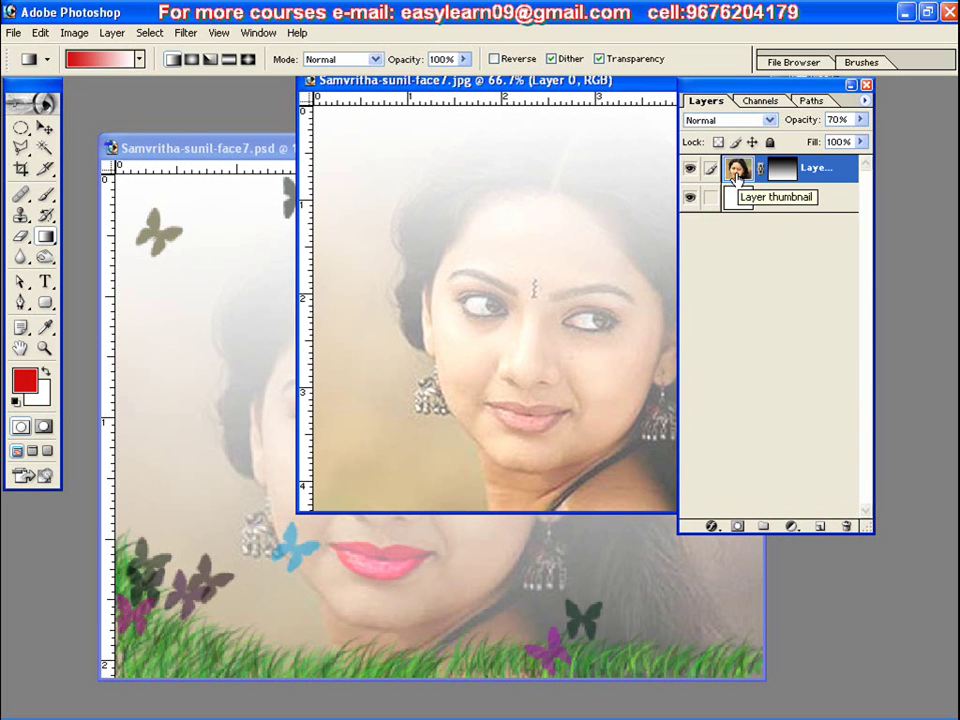
pyautogui.doubleClick(737, 172)
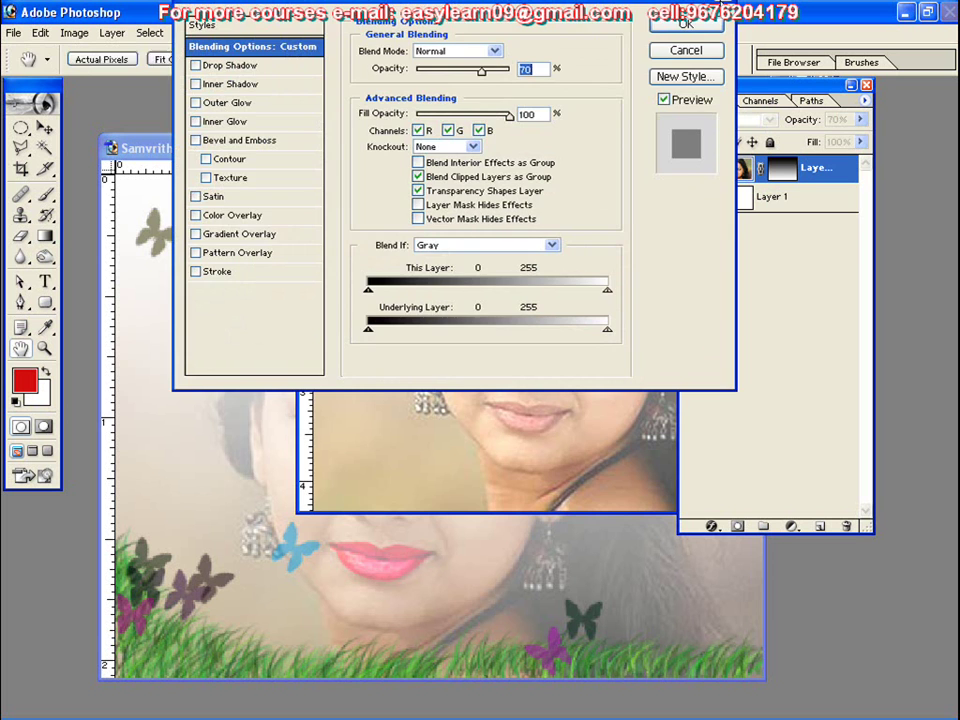
pyautogui.press('Return')
pyautogui.moveTo(405, 80); pyautogui.dragTo(460, 142)
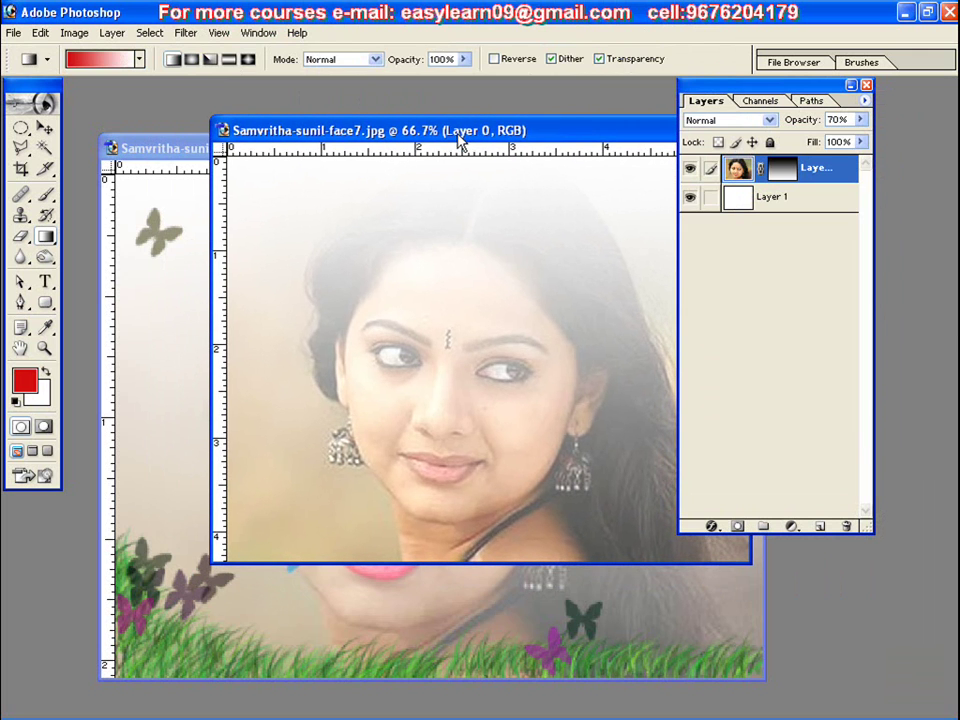
# Select the woman's lips by tracing their outline closely with the Polygonal Lasso tool
pyautogui.press('v')
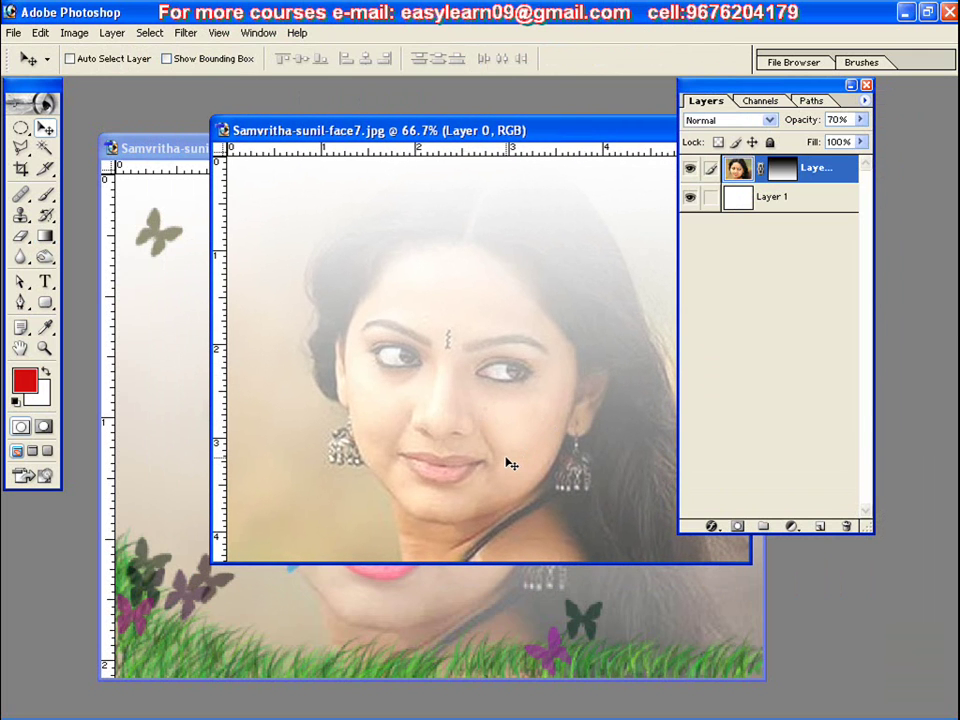
pyautogui.hotkey('ctrl', 'space')
pyautogui.moveTo(364, 424); pyautogui.dragTo(440, 460)
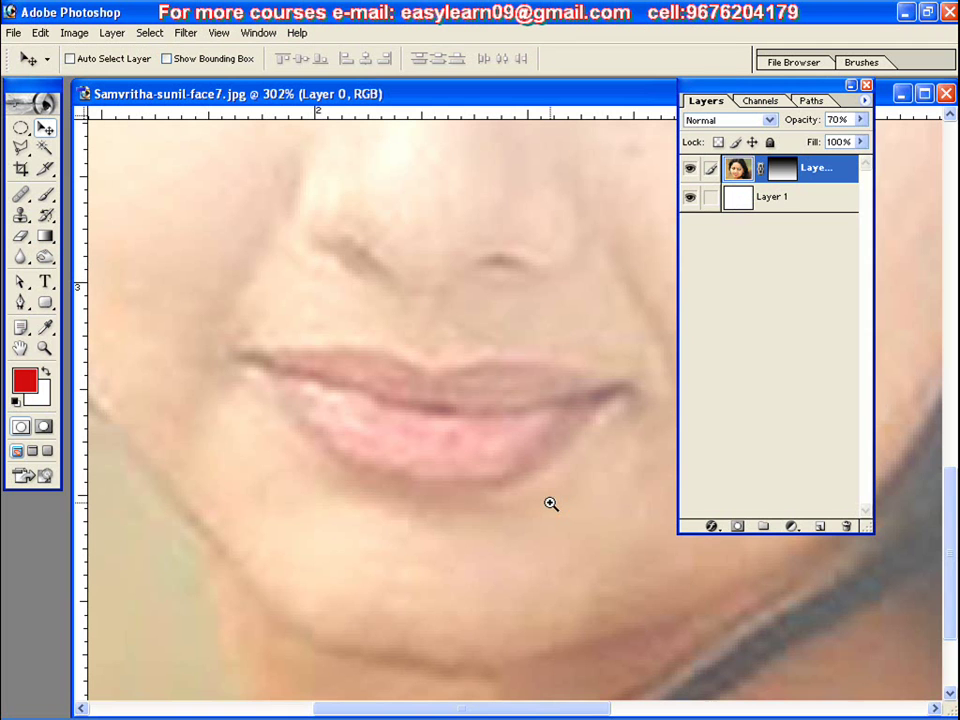
pyautogui.click(21, 147)
pyautogui.click(241, 354)
pyautogui.click(367, 348)
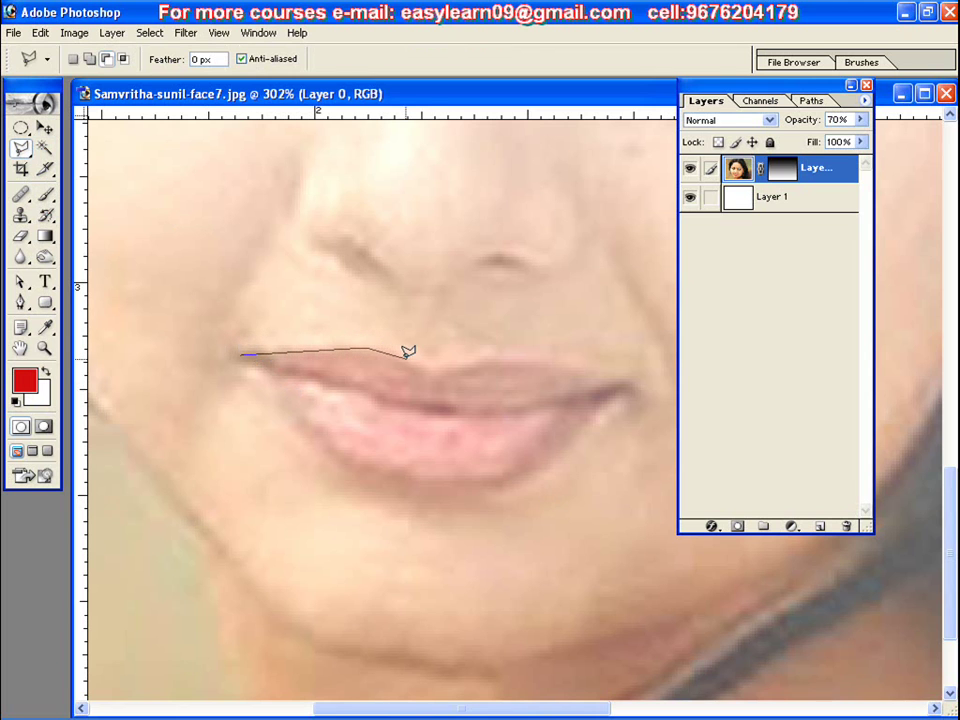
pyautogui.click(434, 370)
pyautogui.click(471, 360)
pyautogui.click(536, 361)
pyautogui.click(626, 382)
pyautogui.click(521, 479)
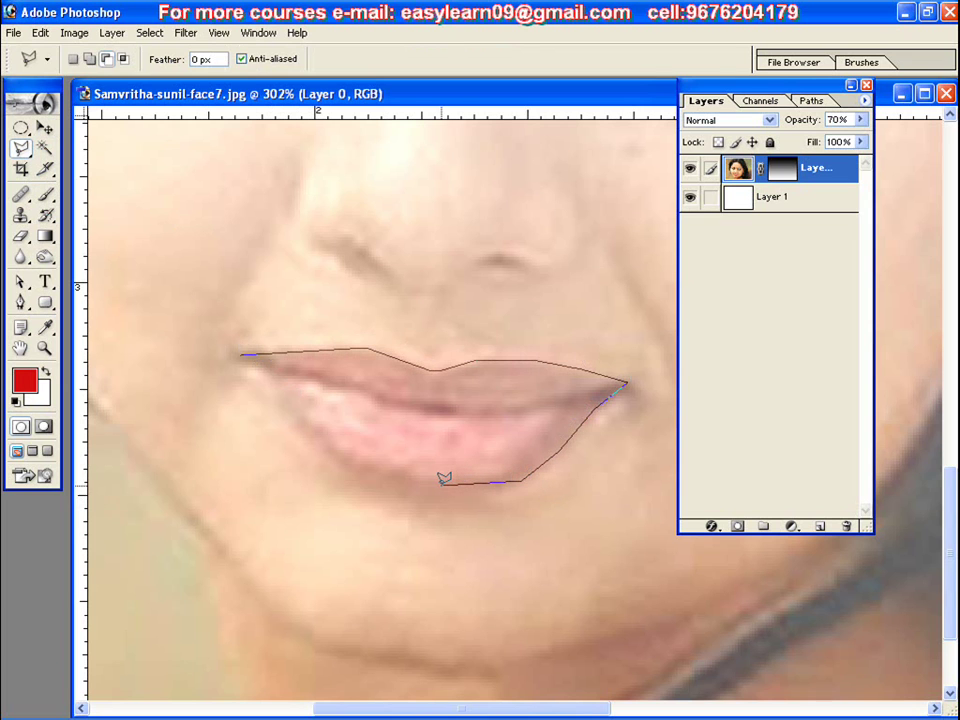
pyautogui.click(430, 486)
pyautogui.click(355, 469)
pyautogui.click(306, 434)
pyautogui.click(247, 353)
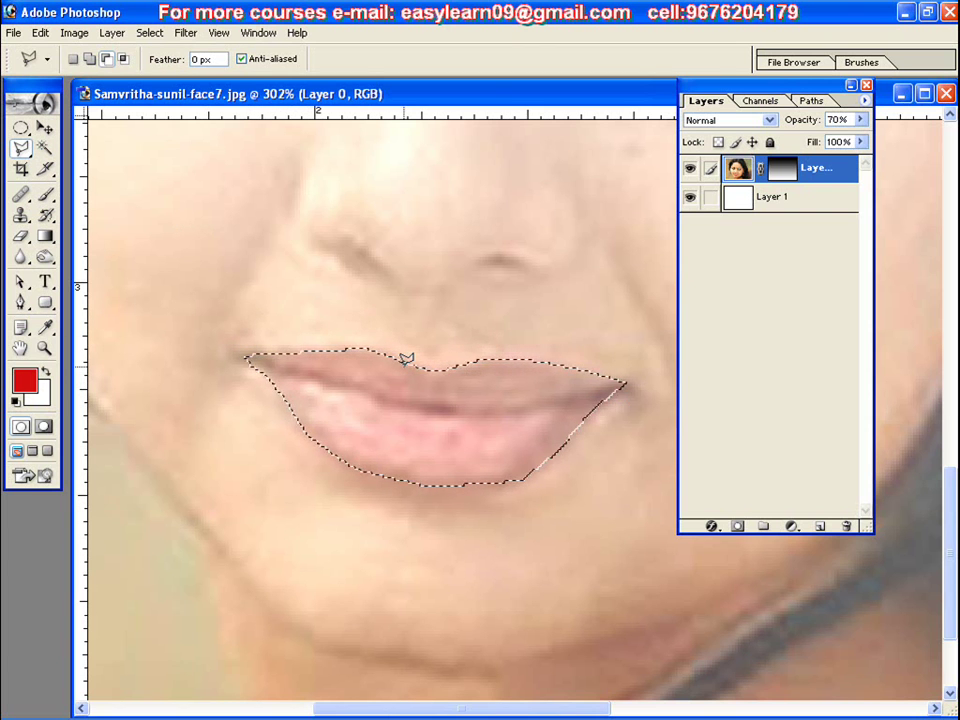
pyautogui.hotkey('ctrl', 'u')
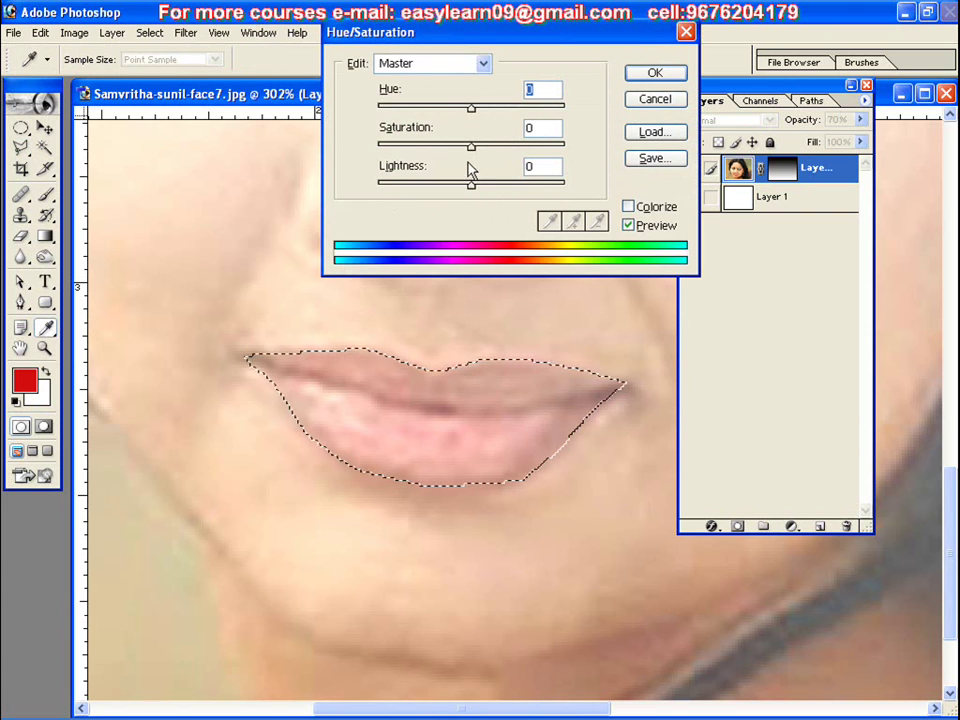
pyautogui.moveTo(472, 147); pyautogui.dragTo(520, 147)
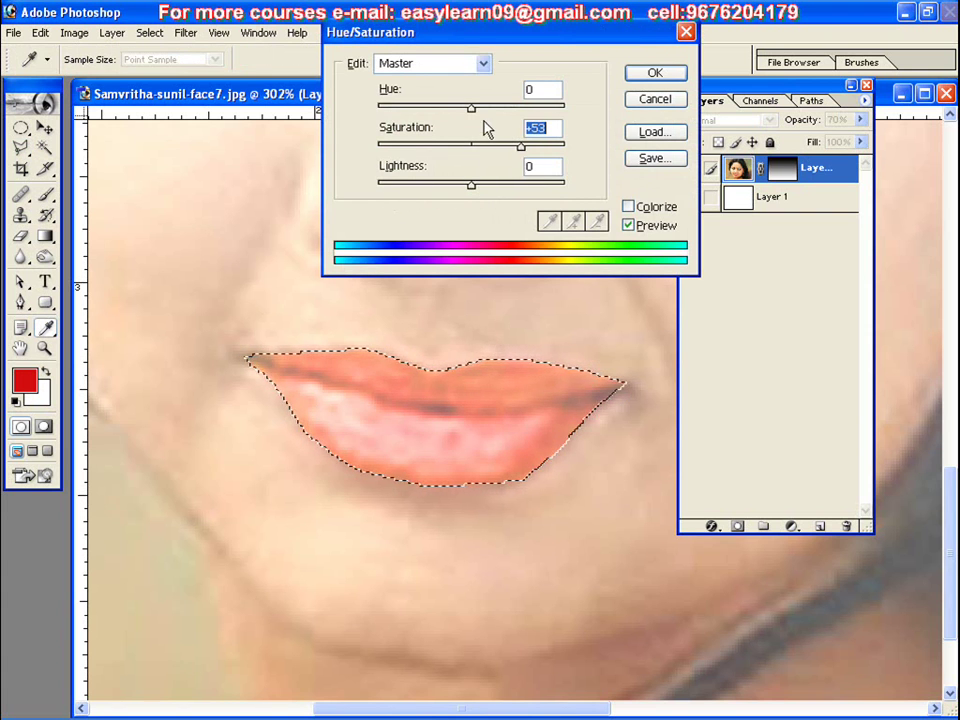
pyautogui.moveTo(468, 108); pyautogui.dragTo(444, 108)
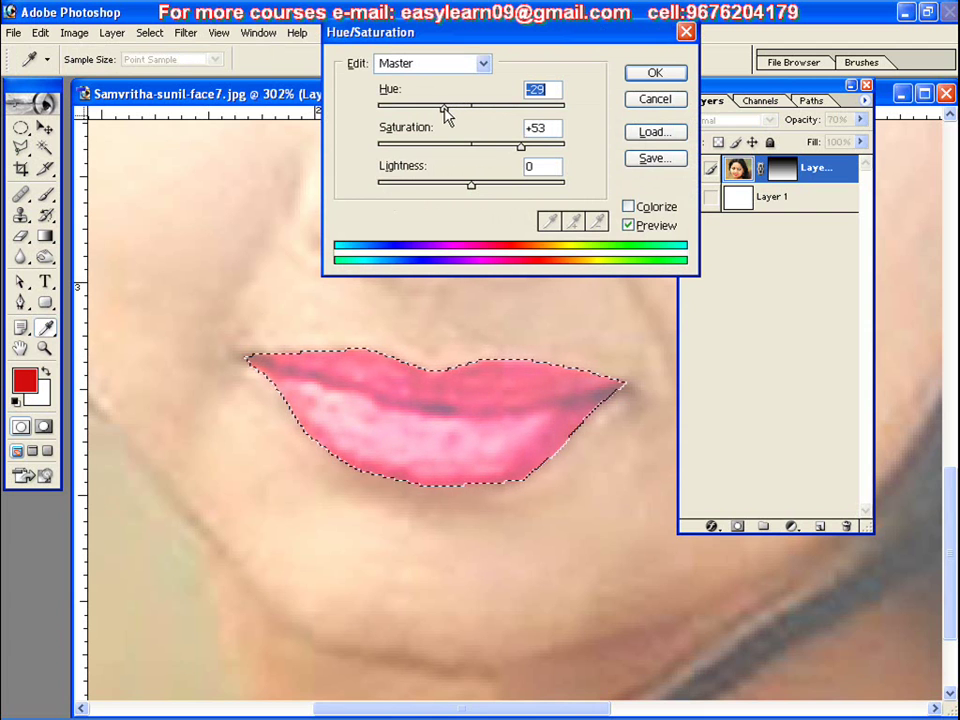
pyautogui.moveTo(520, 147)
pyautogui.mouseDown()
pyautogui.moveTo(501, 154)
pyautogui.moveTo(528, 155)
pyautogui.mouseUp()
pyautogui.click(648, 103)
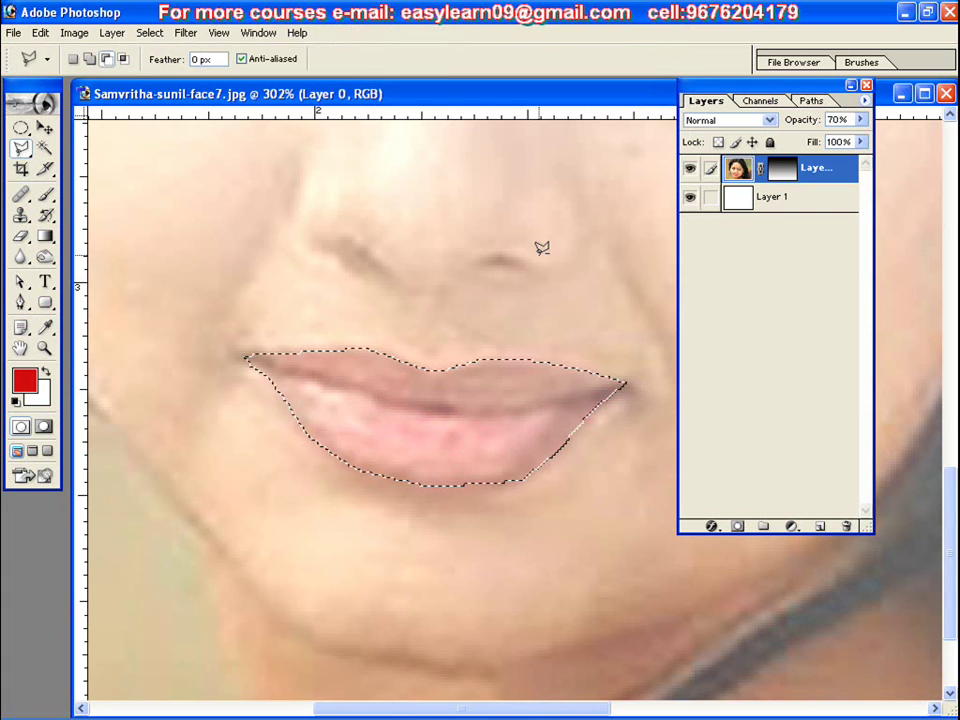
# Feather the lip selection with a radius of 3 pixels
pyautogui.rightClick(436, 416)
pyautogui.click(524, 459)
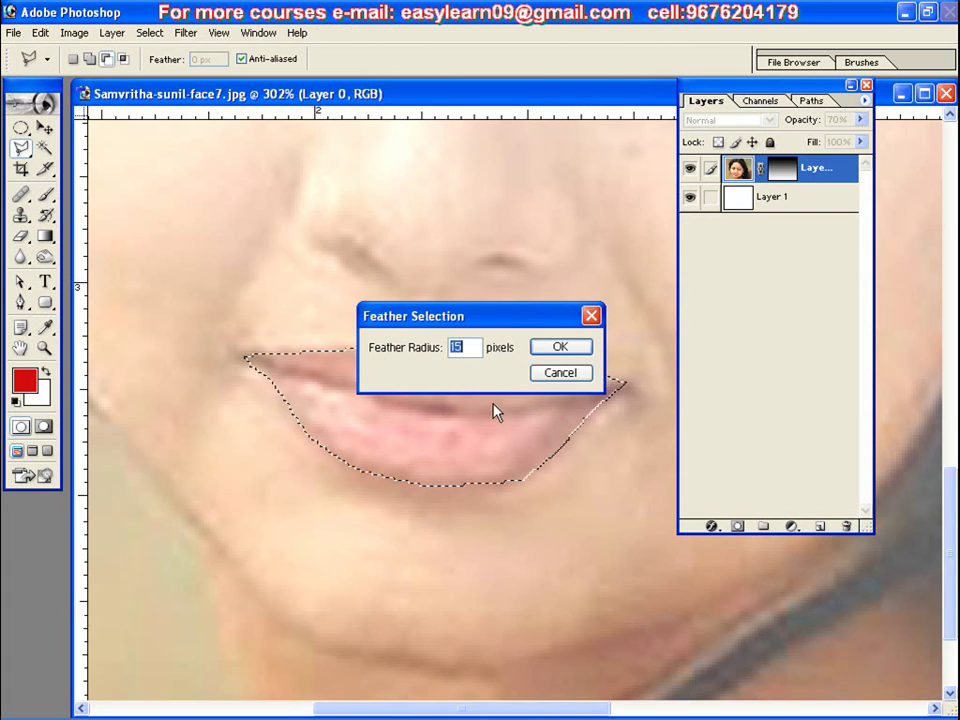
pyautogui.write('3')
pyautogui.click(559, 350)
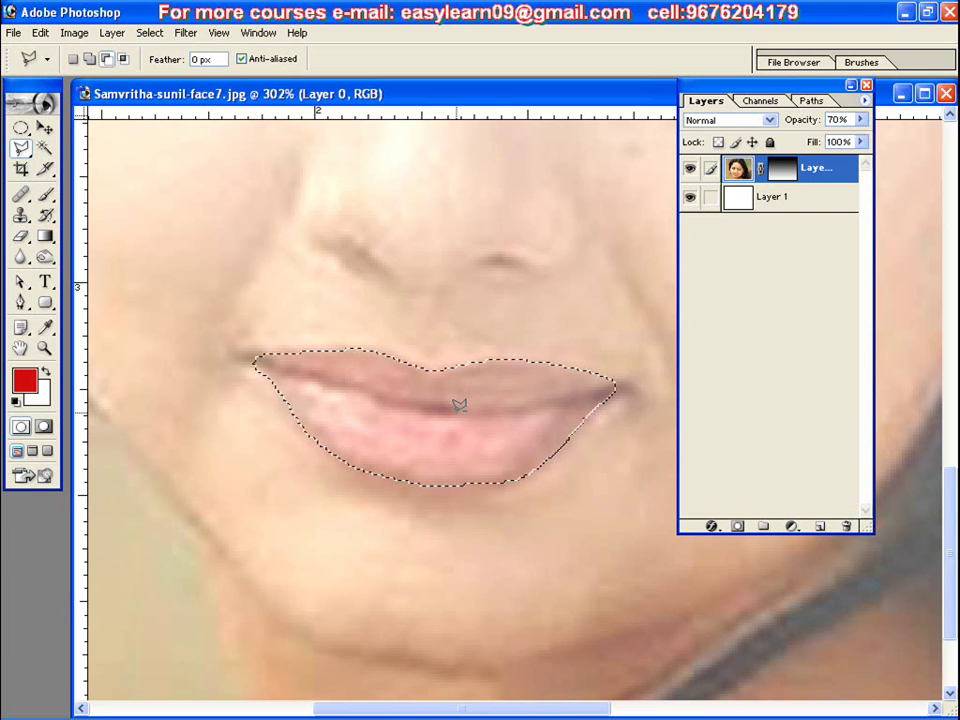
# Recolour the selected lips pink using Hue/Saturation with hue -29 and saturation +72, deselect them, and view the image at 100%
pyautogui.hotkey('ctrl', 'u')
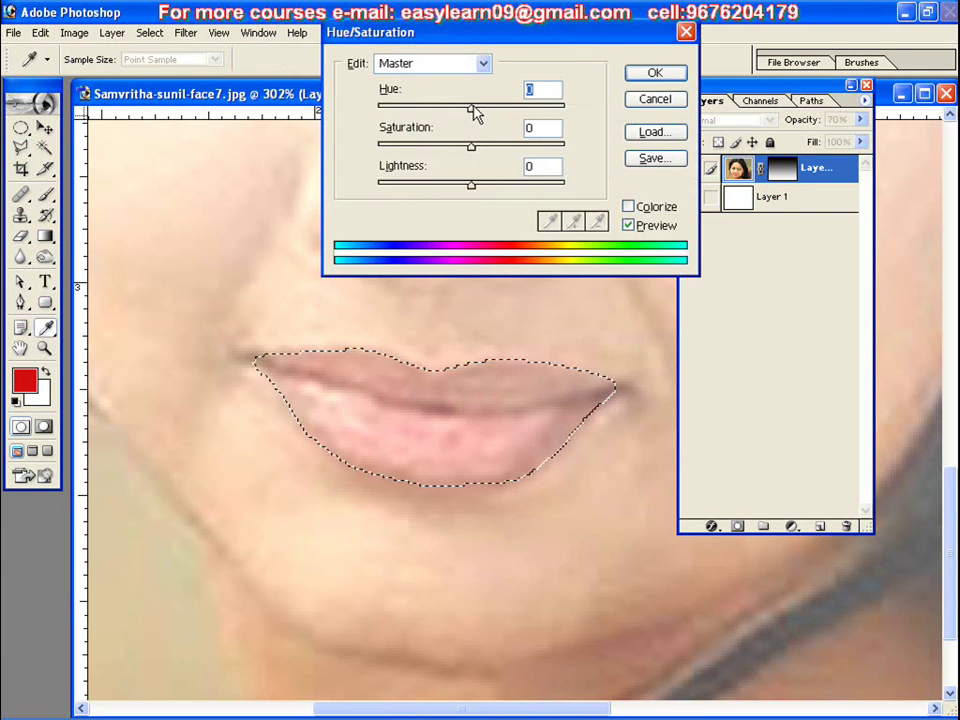
pyautogui.moveTo(471, 148); pyautogui.dragTo(518, 148)
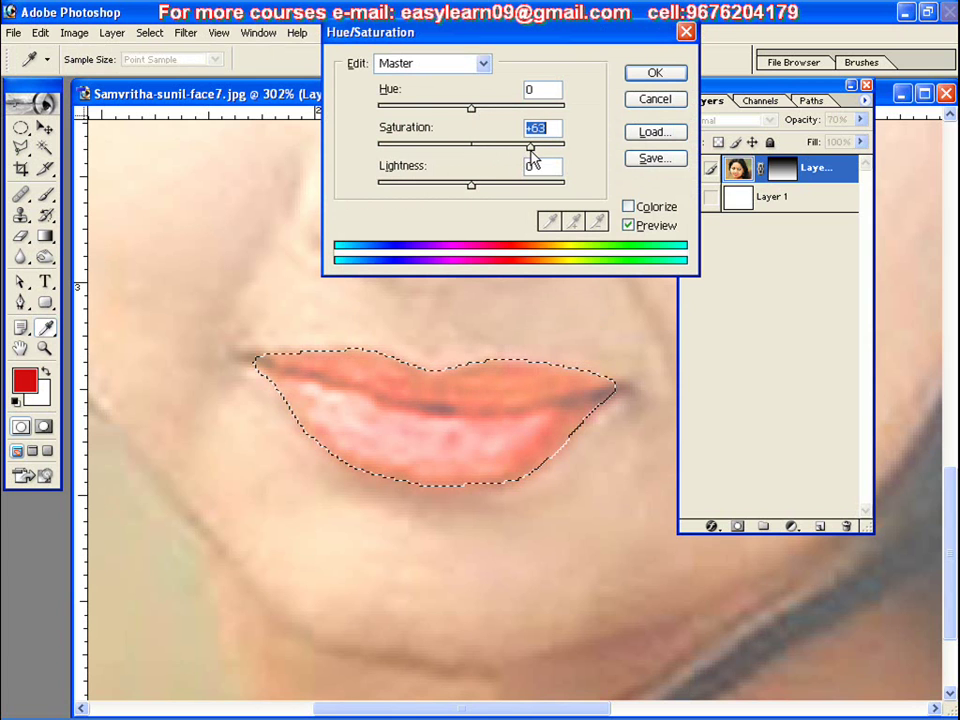
pyautogui.moveTo(471, 106); pyautogui.dragTo(444, 111)
pyautogui.moveTo(531, 148)
pyautogui.mouseDown()
pyautogui.moveTo(546, 149)
pyautogui.moveTo(538, 149)
pyautogui.mouseUp()
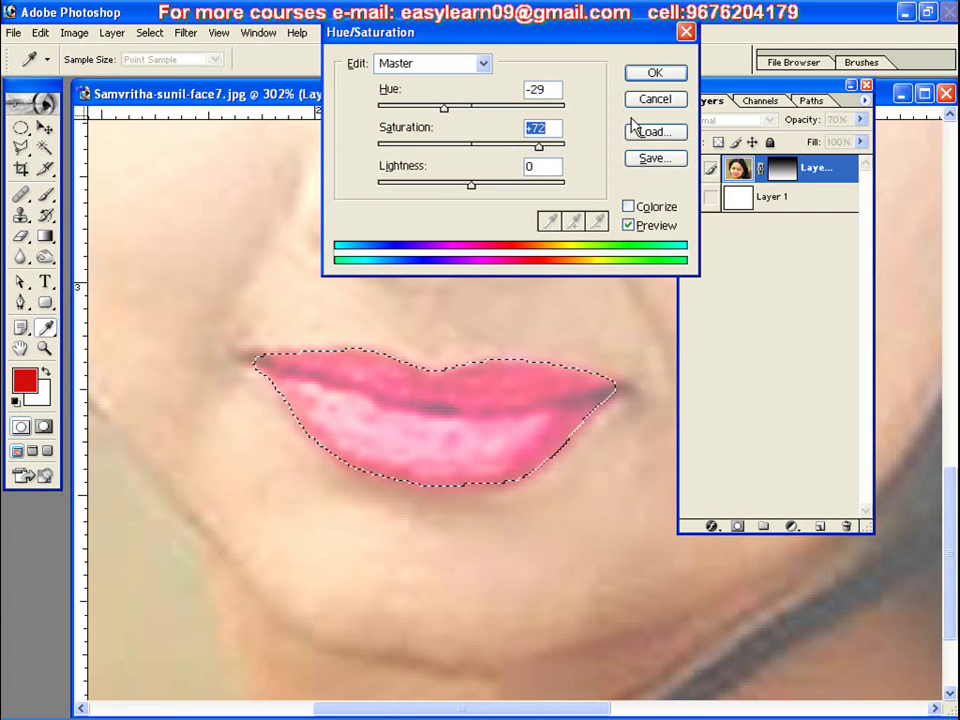
pyautogui.click(662, 74)
pyautogui.hotkey('ctrl', 'd')
pyautogui.doubleClick(44, 348)
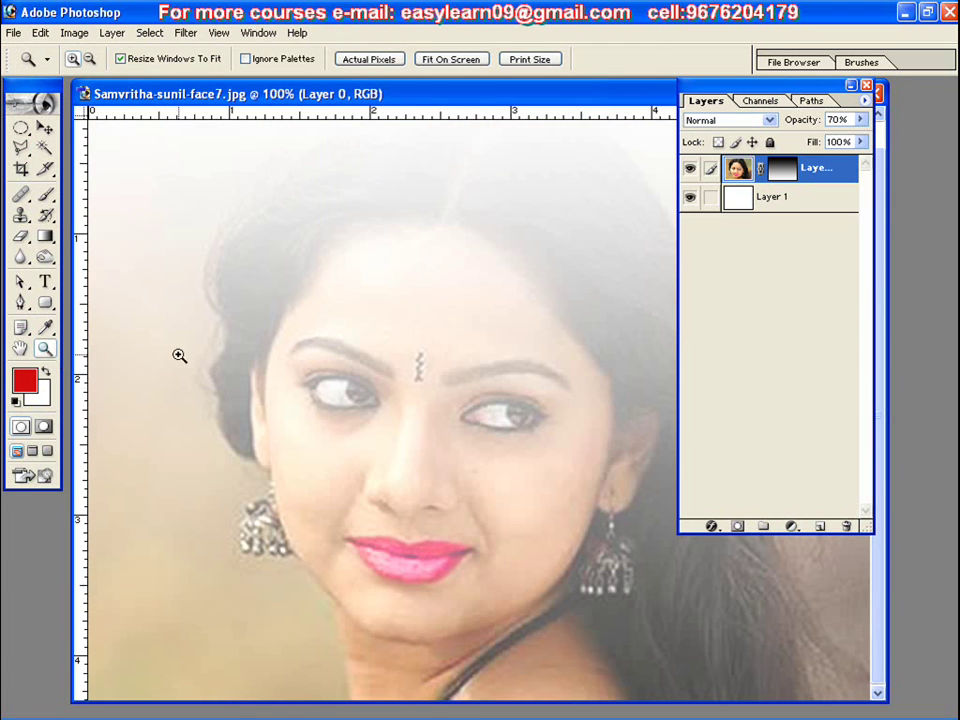
# Move the portrait's document window aside to uncover the finished example image behind it
pyautogui.moveTo(420, 99); pyautogui.dragTo(486, 88)
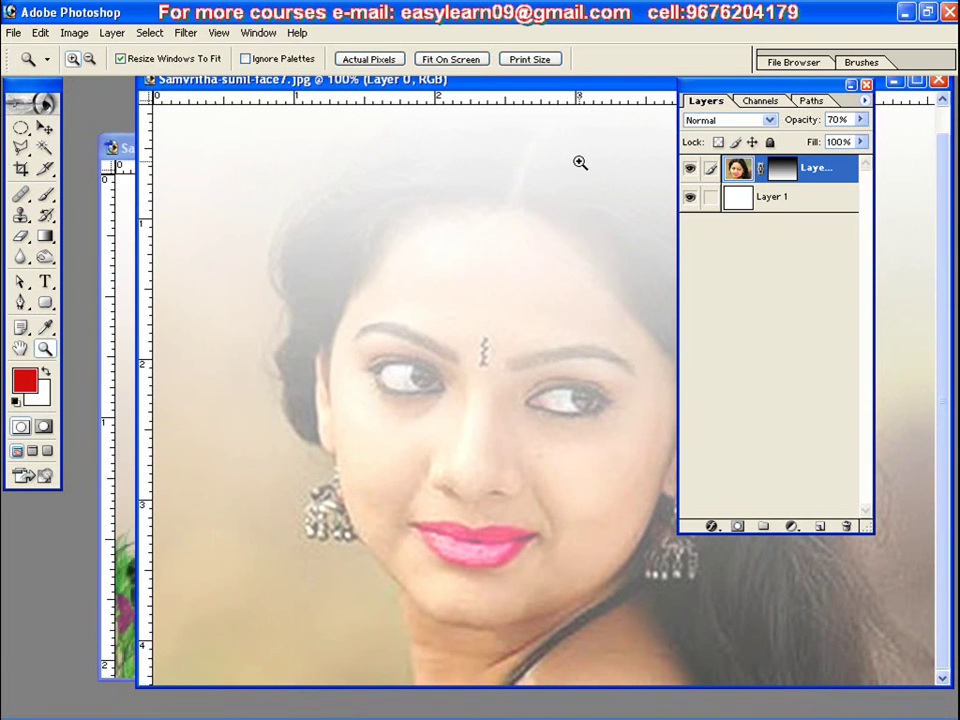
pyautogui.moveTo(414, 81); pyautogui.dragTo(644, 84)
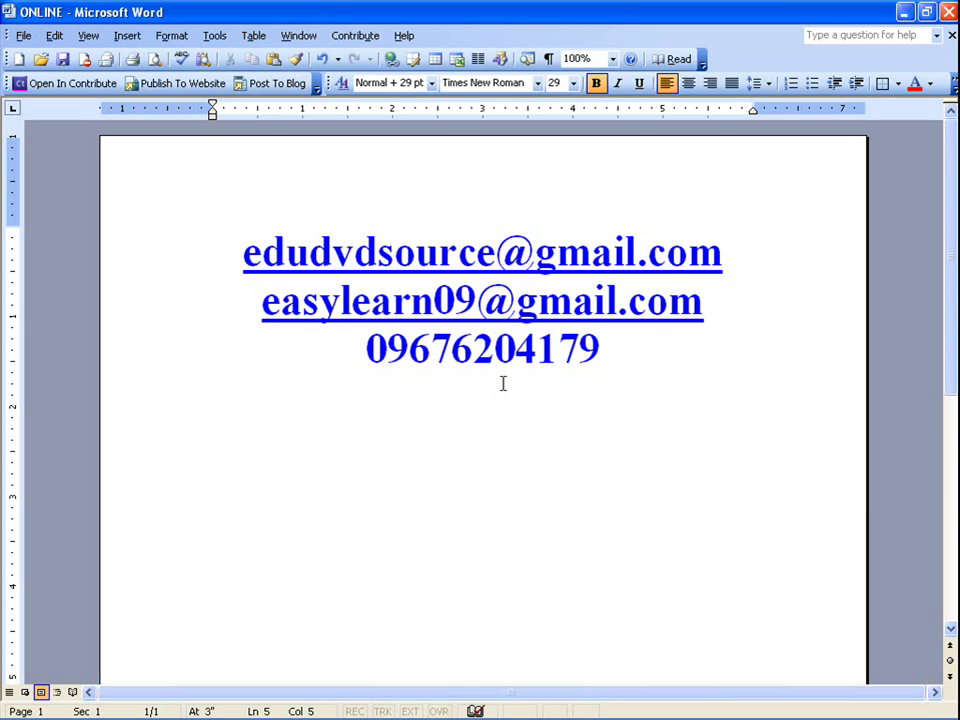
# Switch to Flash Player and browse the website design portfolio one sample at a time, starting with Edu Smart
pyautogui.click(500, 388)
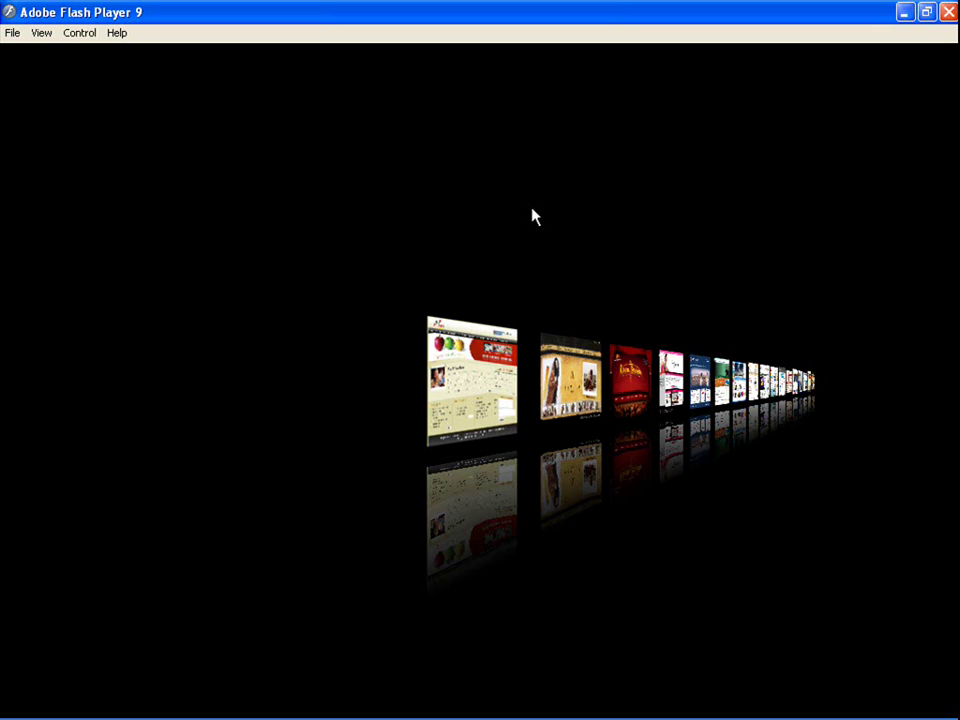
pyautogui.click(461, 380)
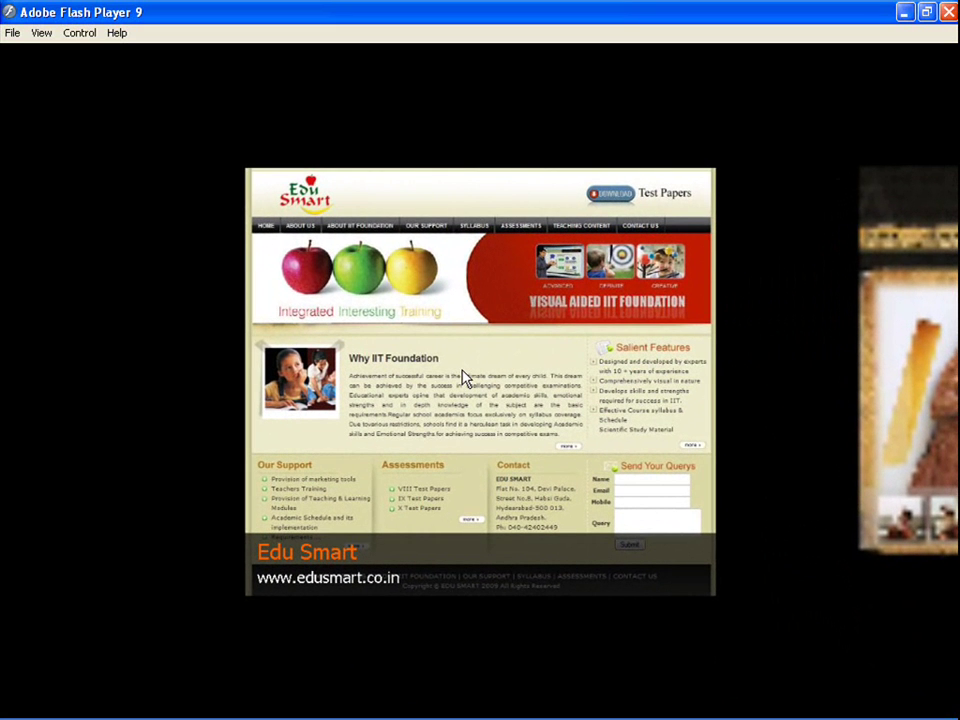
pyautogui.click(900, 380)
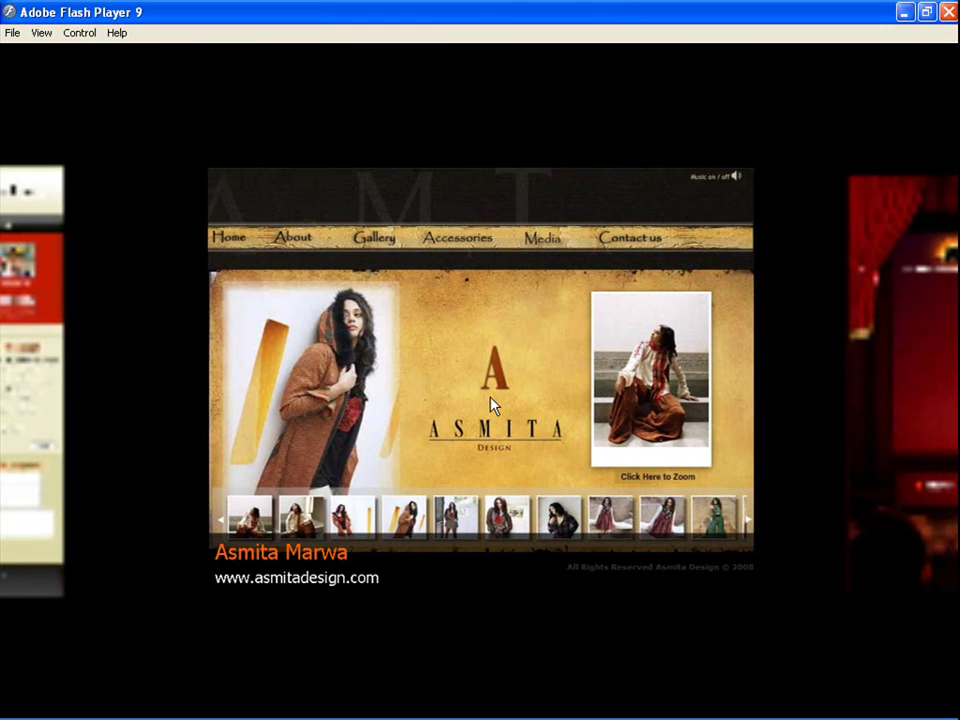
pyautogui.click(898, 404)
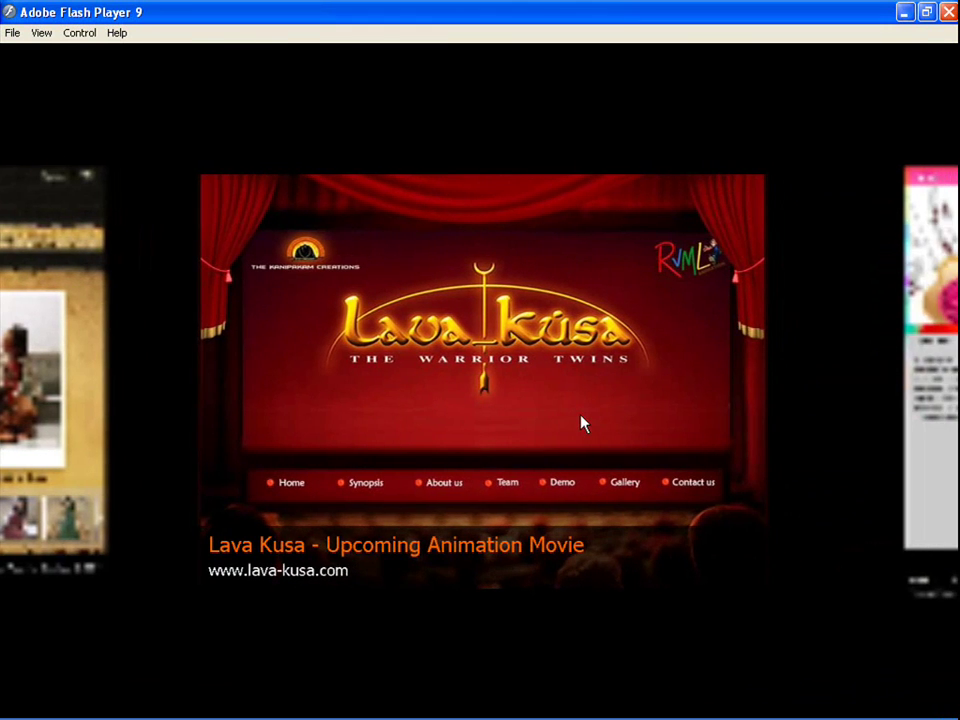
pyautogui.click(908, 412)
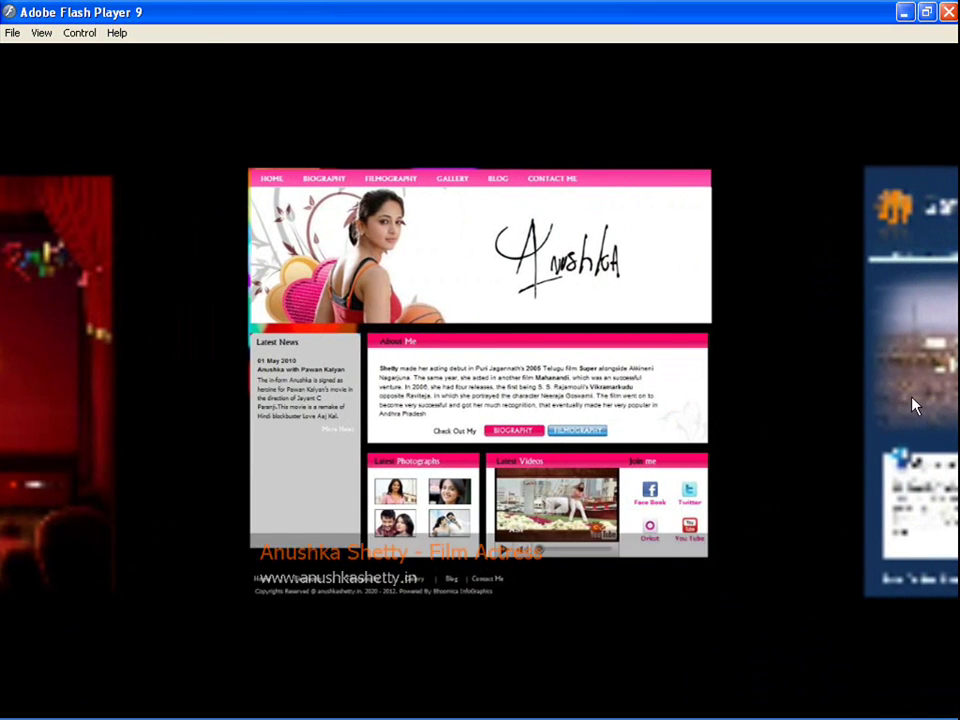
pyautogui.click(899, 408)
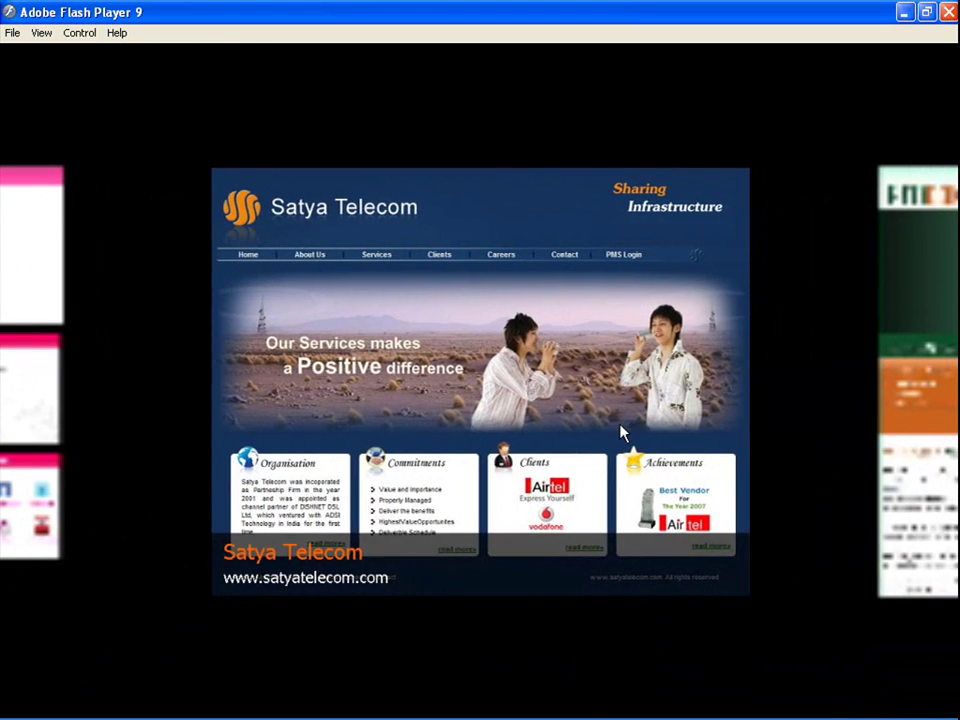
pyautogui.click(950, 420)
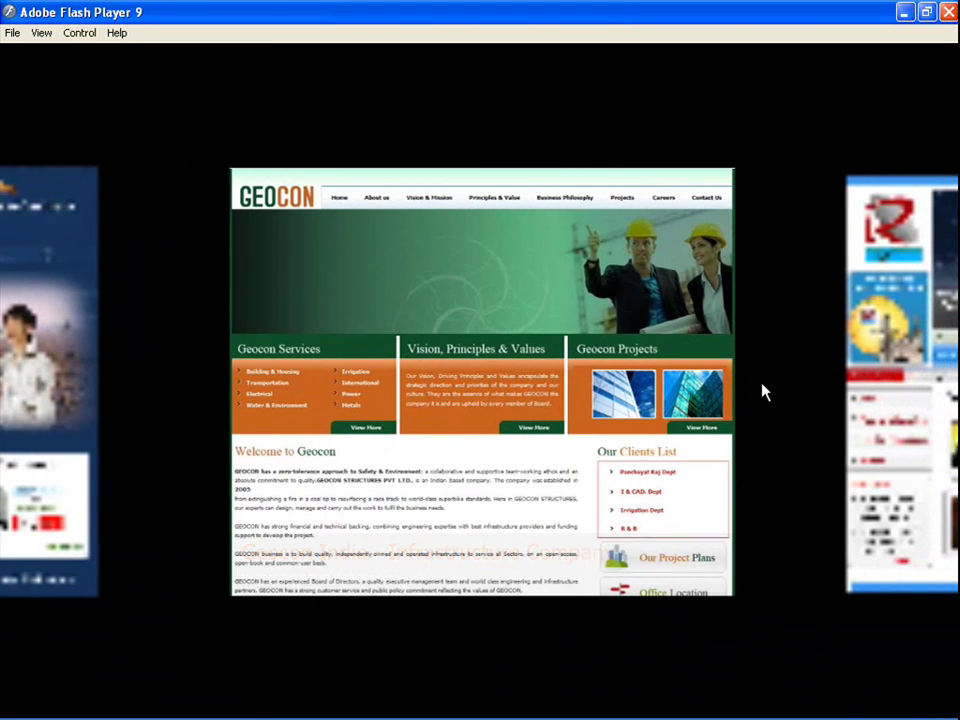
pyautogui.click(870, 380)
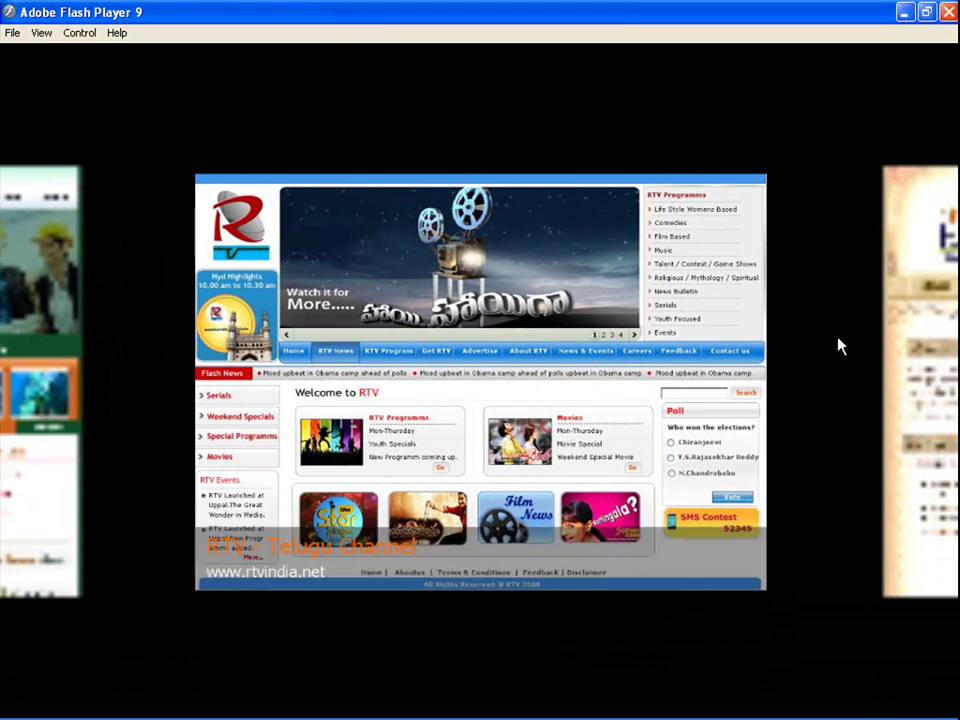
pyautogui.click(905, 370)
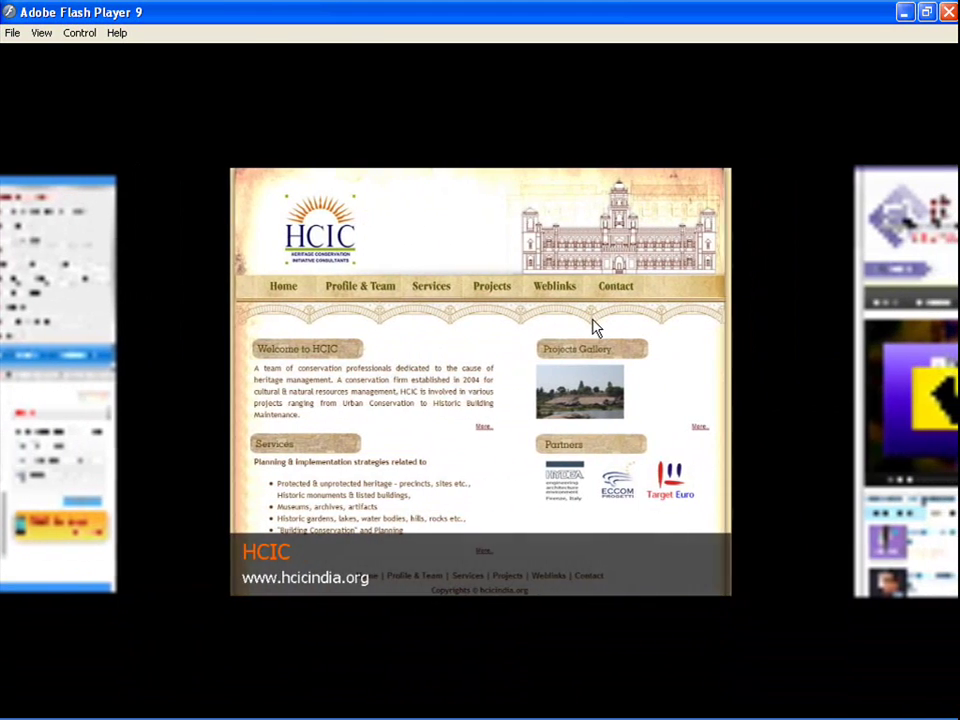
pyautogui.click(890, 327)
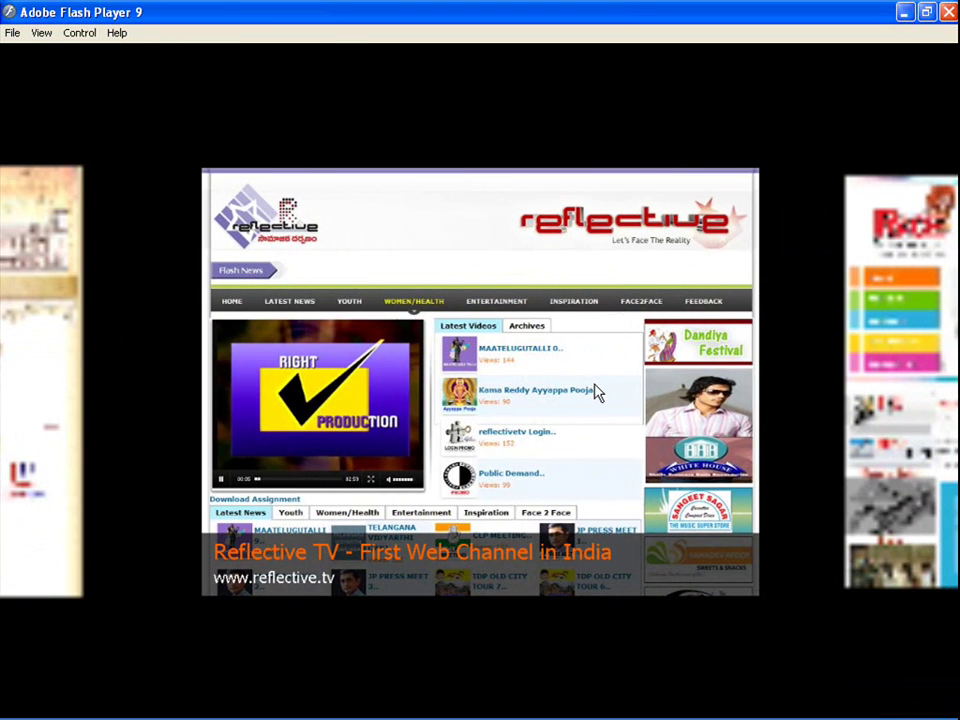
pyautogui.click(925, 390)
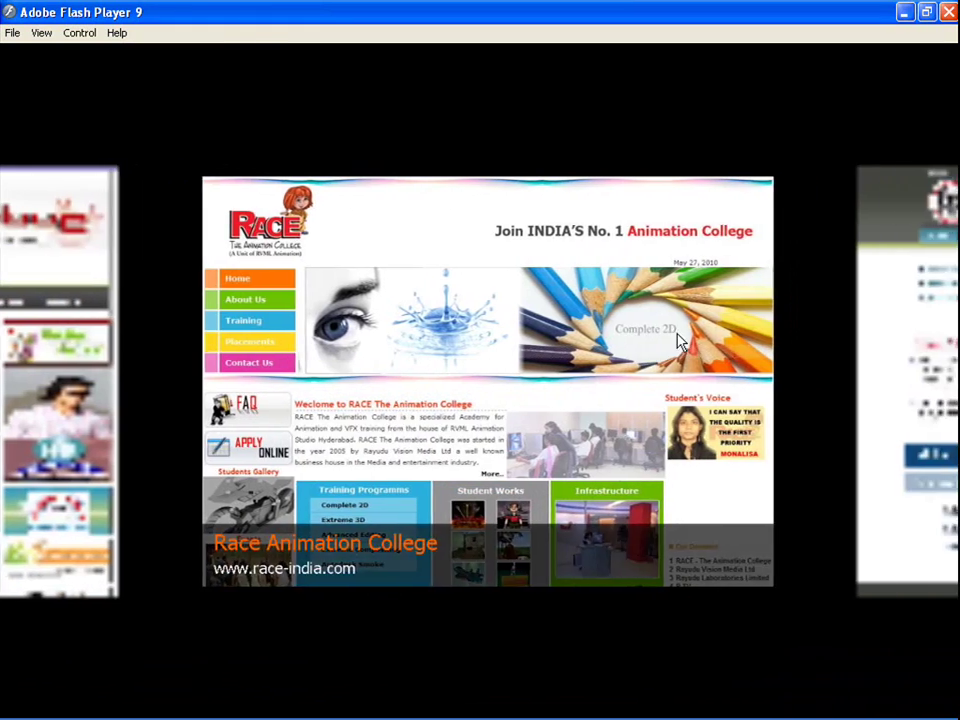
pyautogui.click(900, 381)
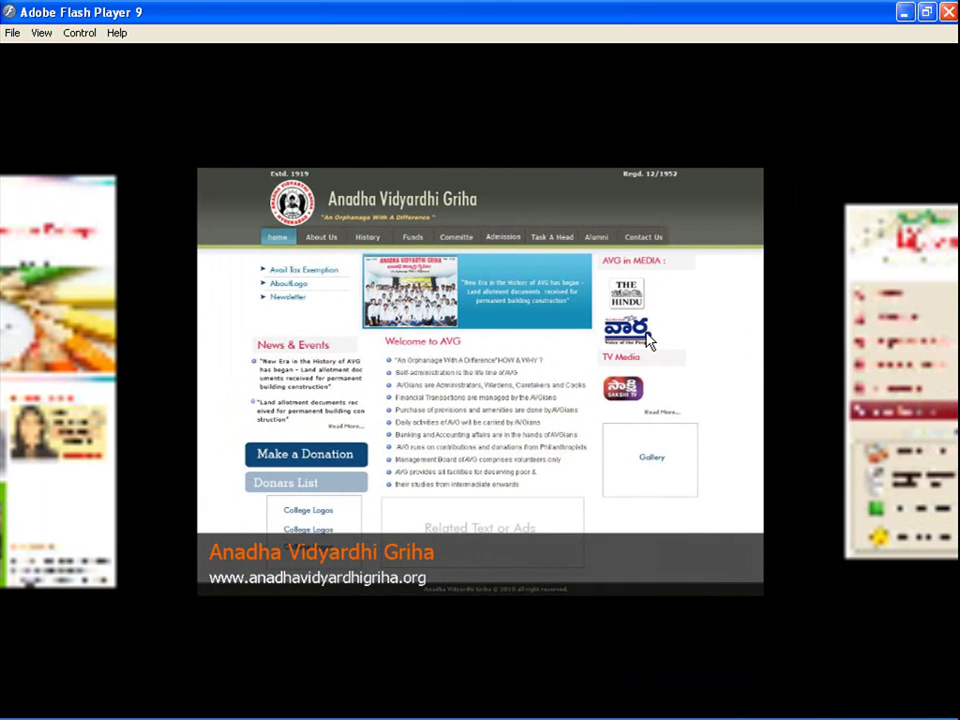
pyautogui.click(865, 331)
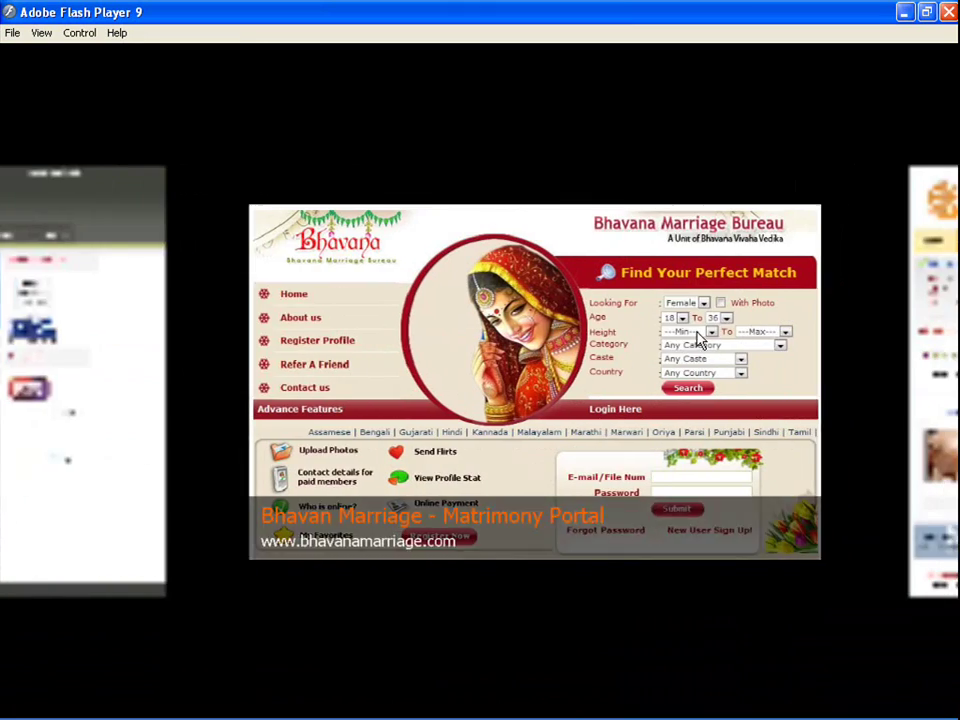
pyautogui.click(879, 336)
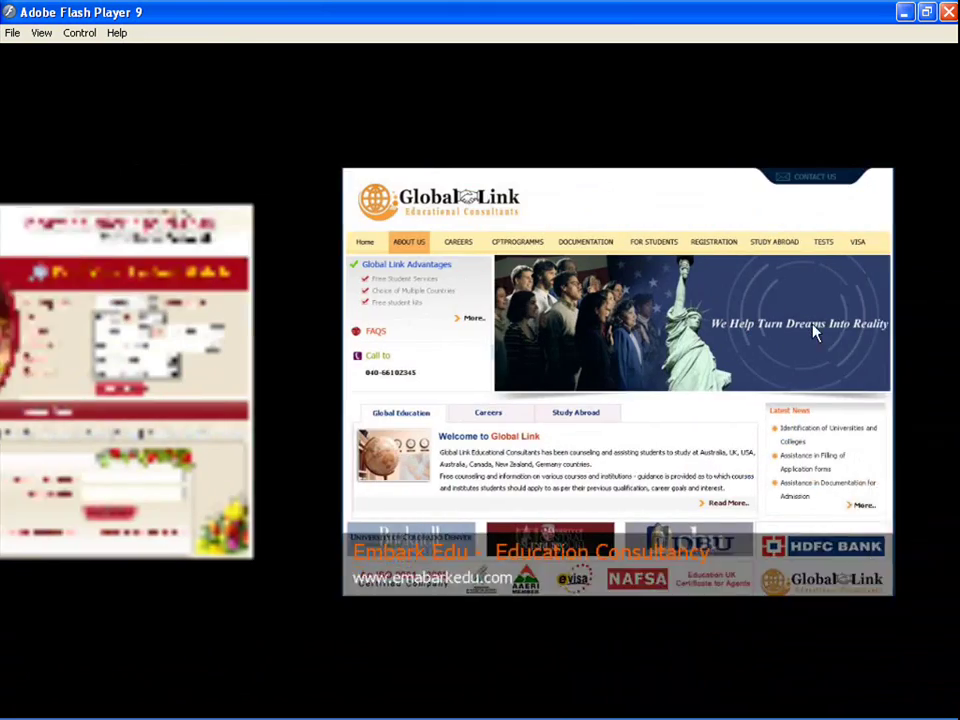
pyautogui.click(892, 330)
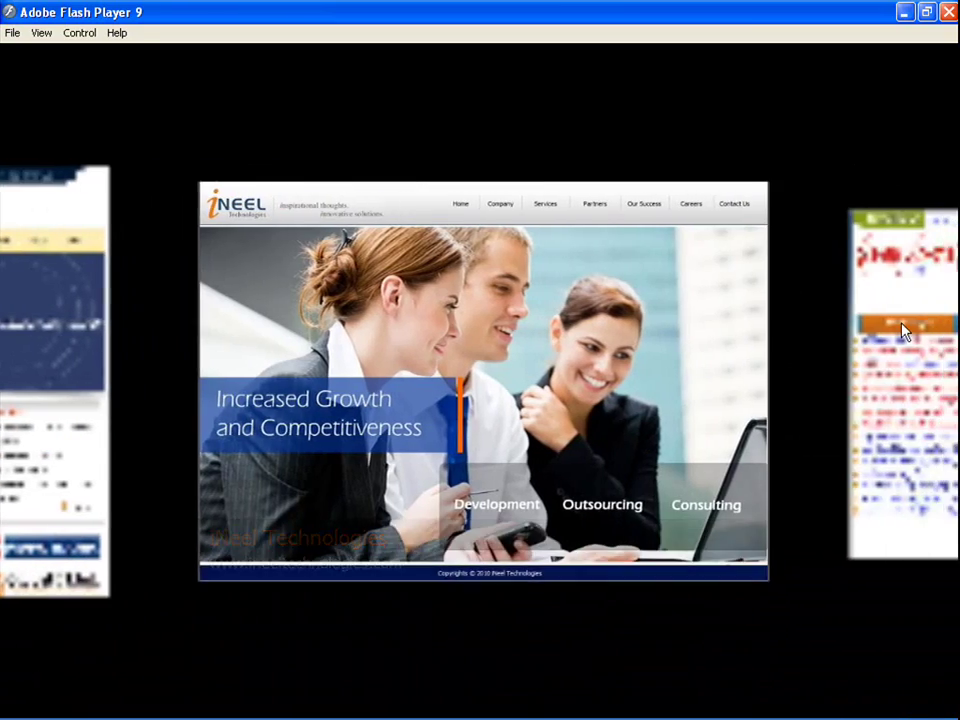
pyautogui.click(884, 331)
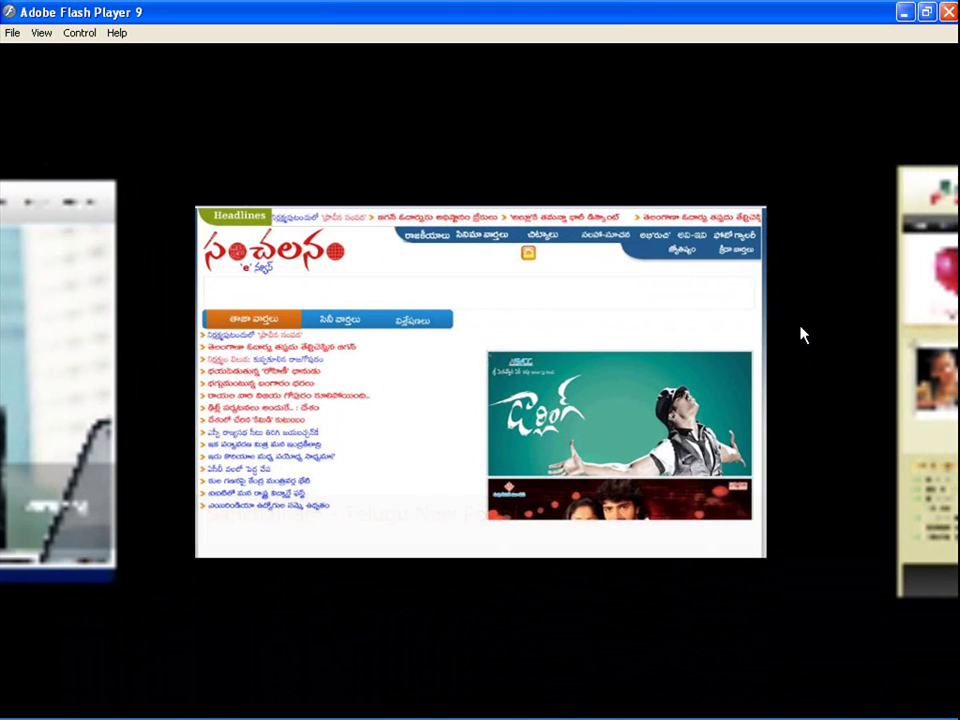
pyautogui.click(892, 335)
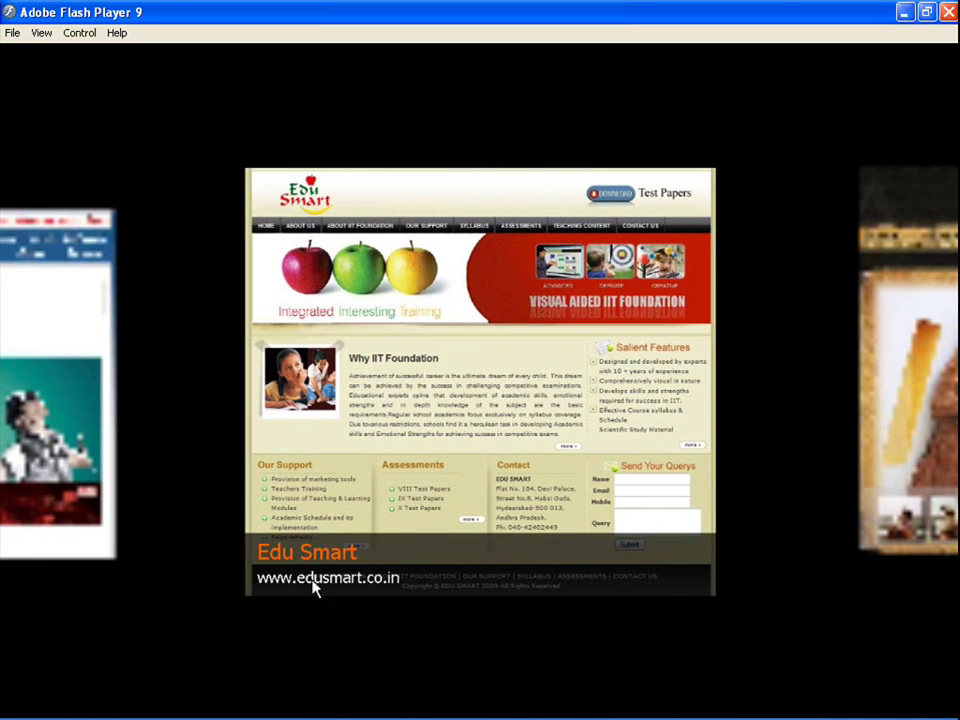
pyautogui.click(890, 430)
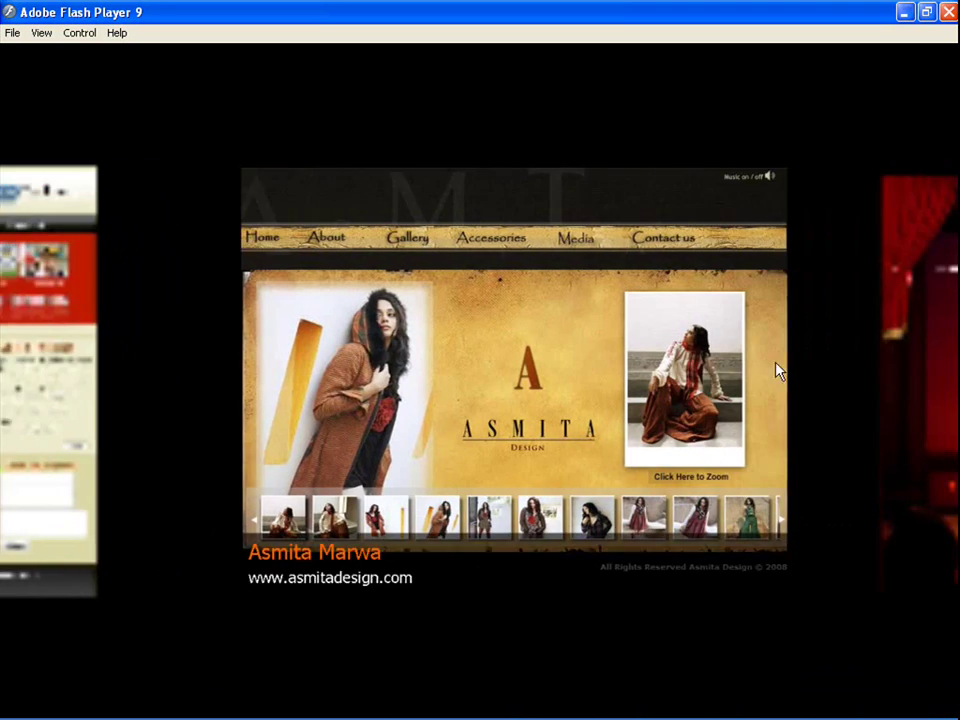
pyautogui.click(913, 372)
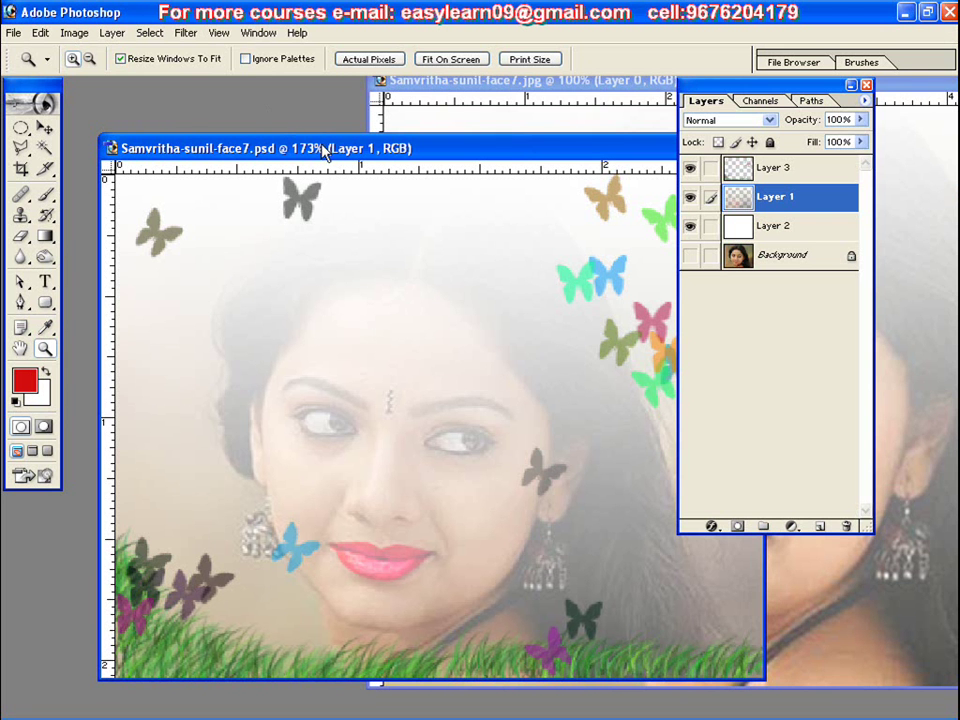
# Return to Photoshop, move the finished example aside, and bring the portrait's document window back to the front
pyautogui.moveTo(323, 150); pyautogui.dragTo(250, 90)
pyautogui.moveTo(550, 95); pyautogui.dragTo(496, 141)
pyautogui.click(577, 88)
pyautogui.moveTo(577, 93); pyautogui.dragTo(313, 88)
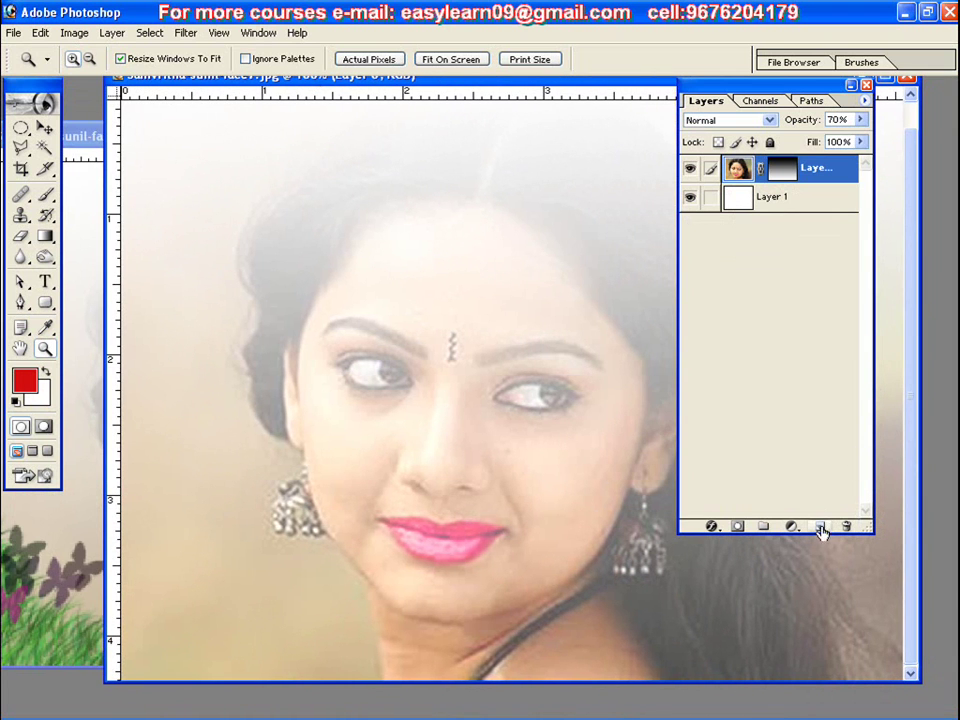
# Create a new empty layer above the masked portrait layer
pyautogui.click(775, 206)
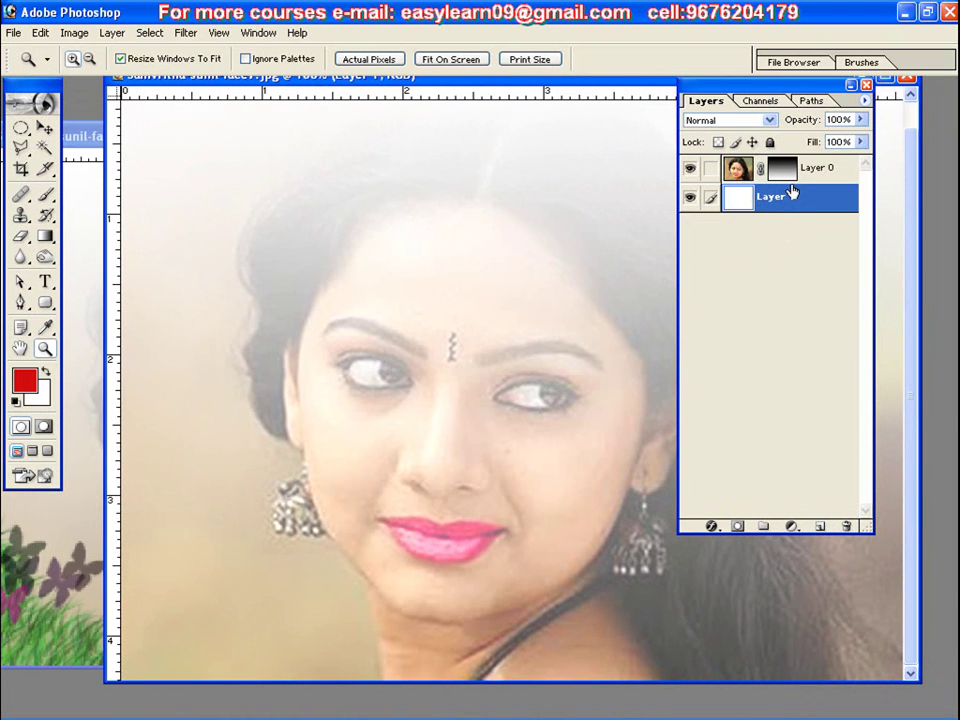
pyautogui.click(788, 176)
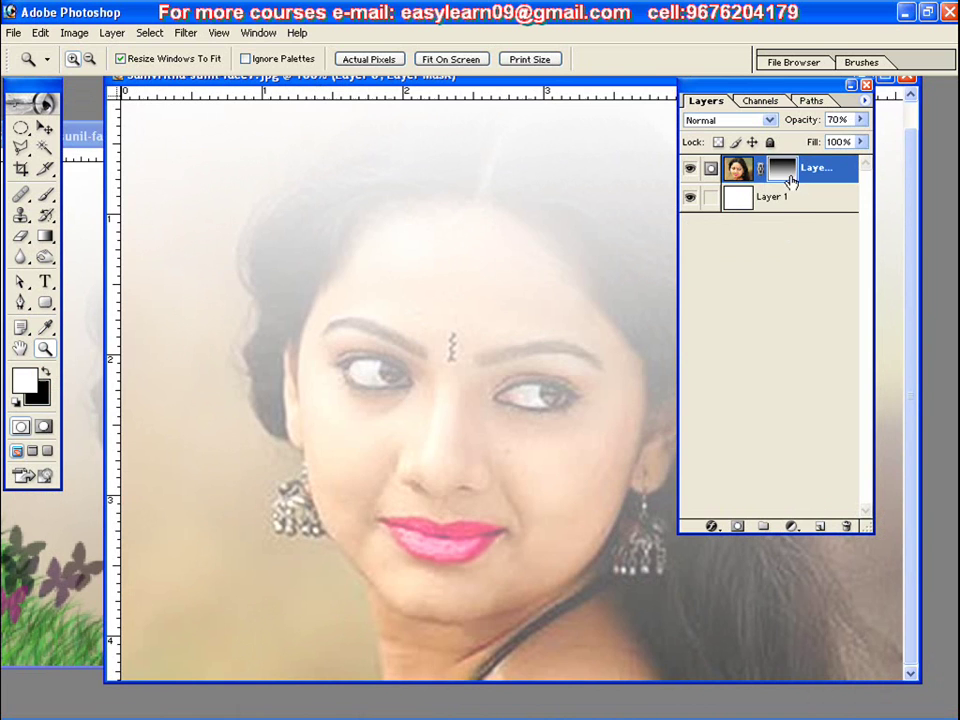
pyautogui.click(819, 527)
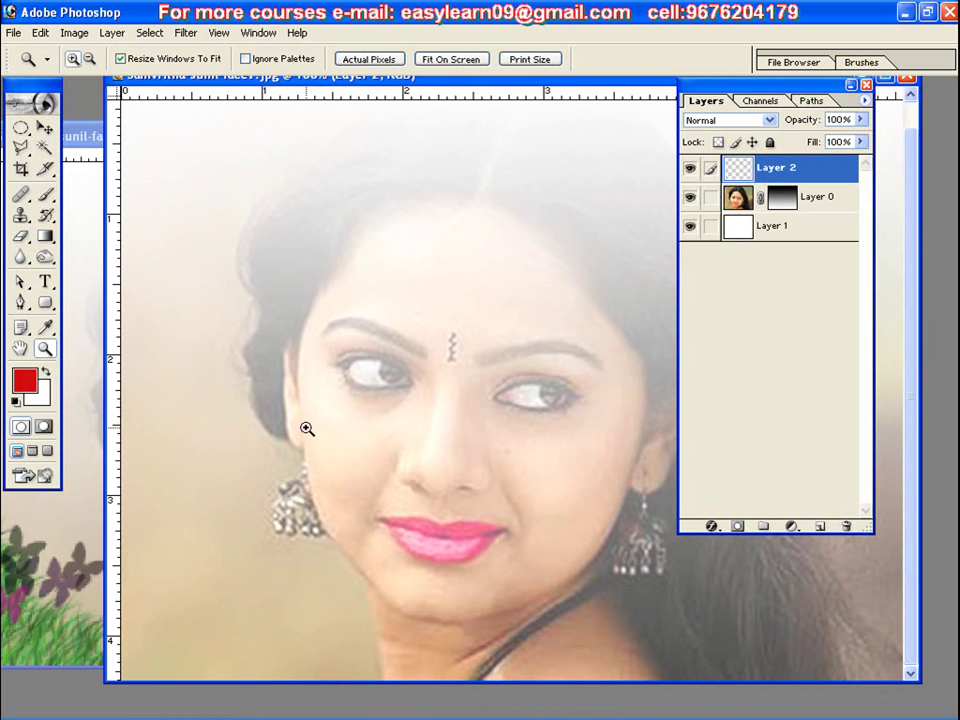
# Activate the Brush tool and set the foreground colour to a medium-dark green with a hue of 117°
pyautogui.click(45, 194)
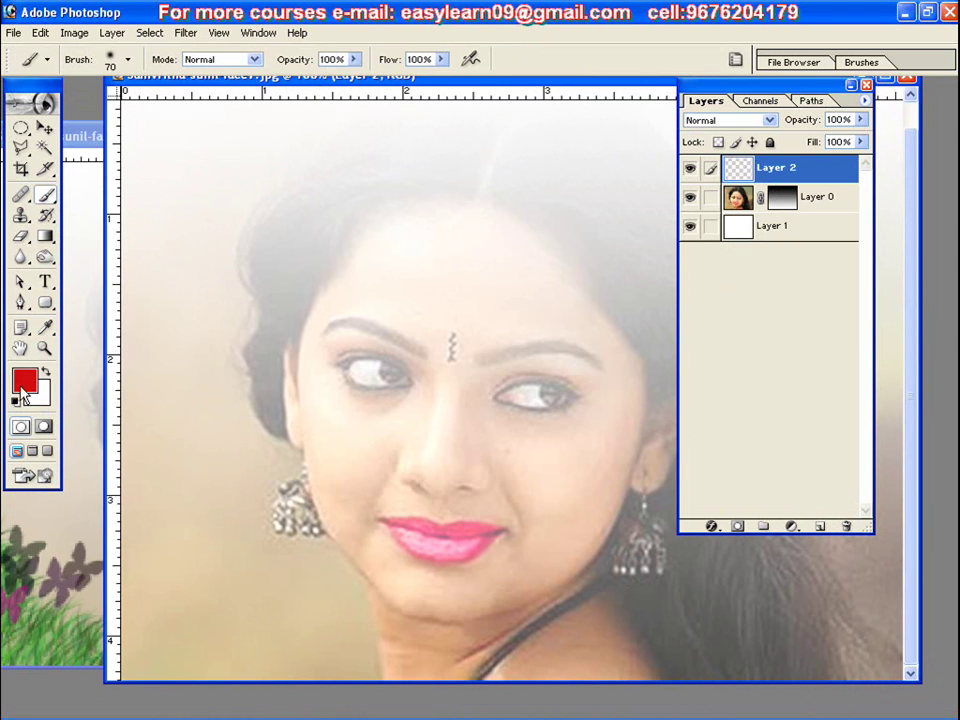
pyautogui.click(363, 204)
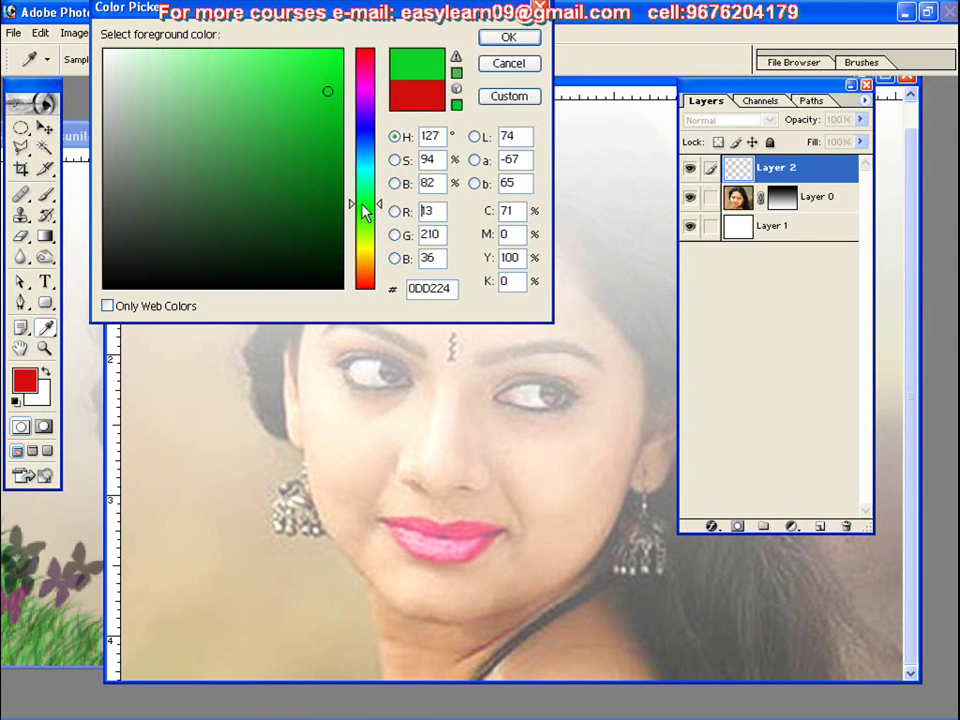
pyautogui.click(368, 211)
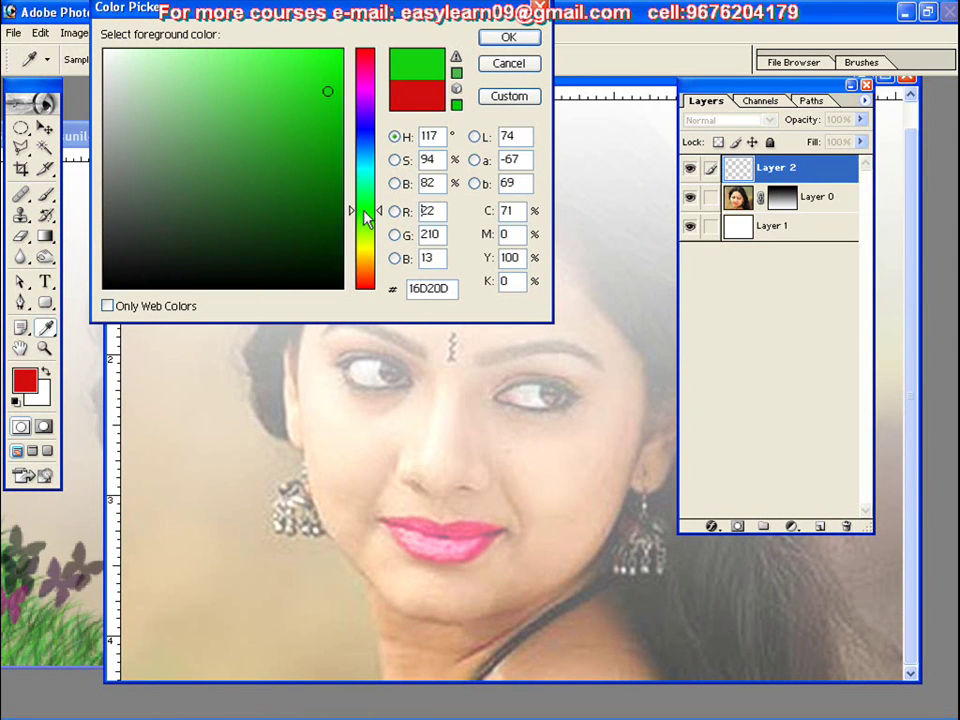
pyautogui.click(337, 141)
pyautogui.click(508, 38)
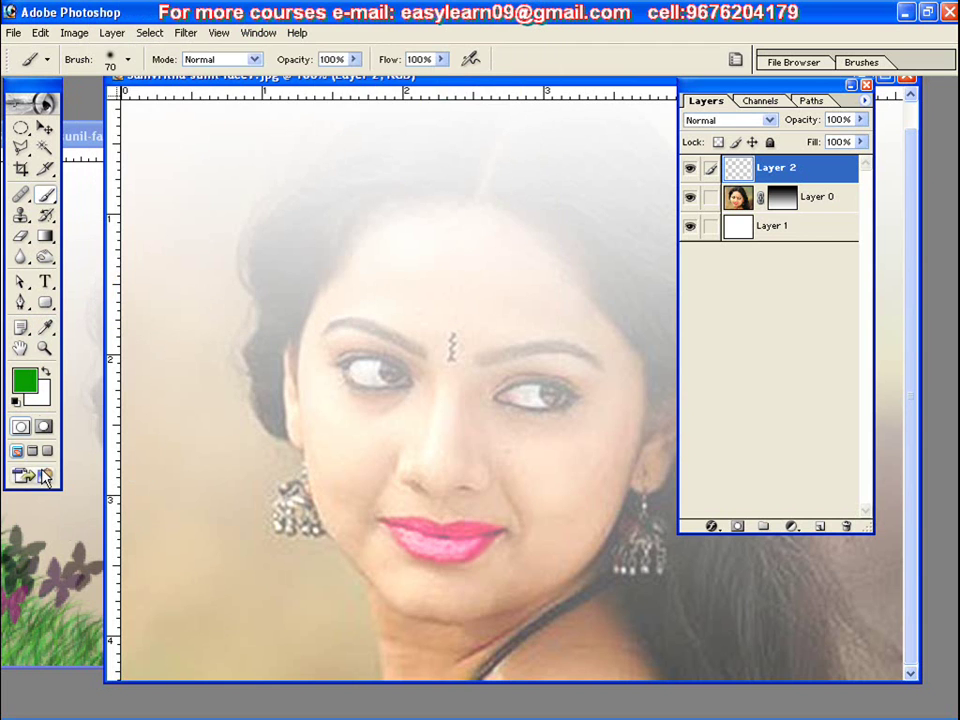
# Set the background colour to a bright yellow-green with a hue of 69°, saturation 87% and brightness 86%
pyautogui.click(44, 399)
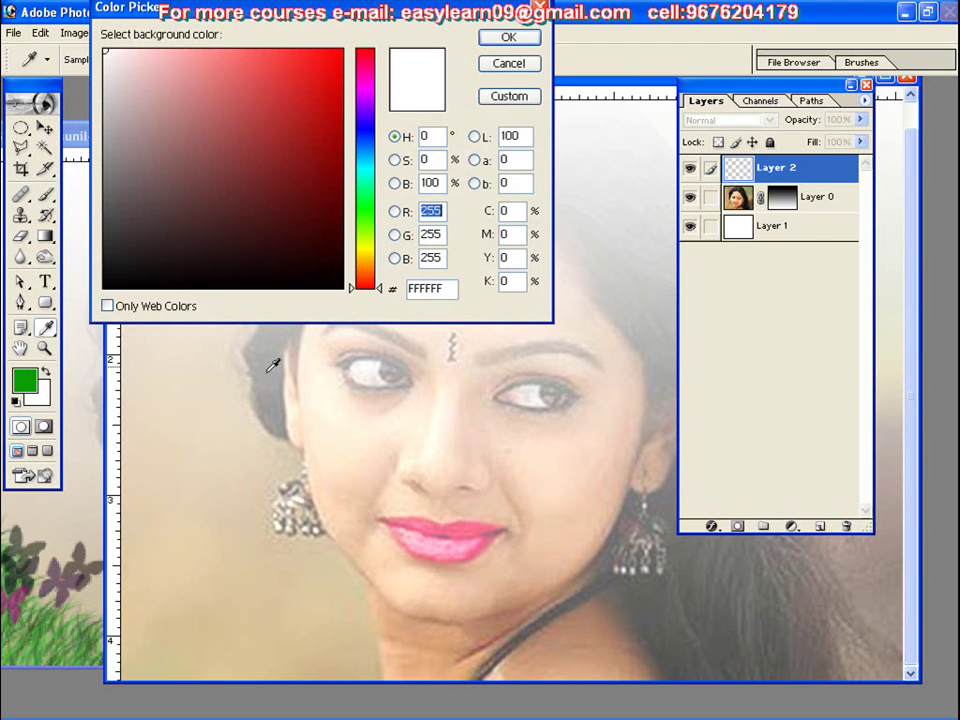
pyautogui.click(366, 243)
pyautogui.click(335, 167)
pyautogui.moveTo(335, 139); pyautogui.dragTo(313, 83)
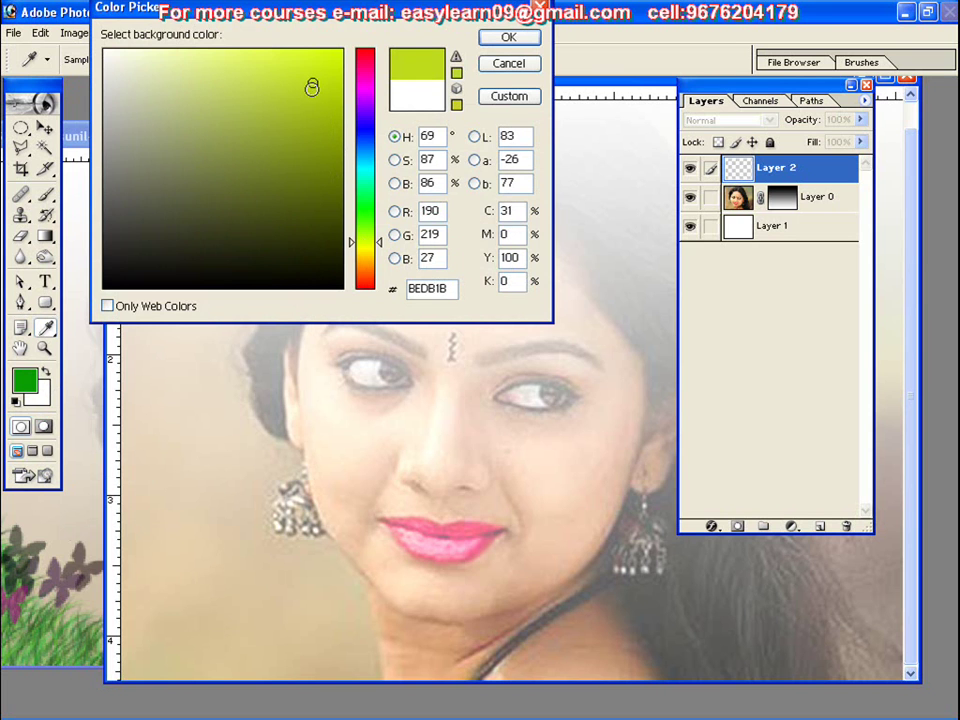
pyautogui.click(491, 42)
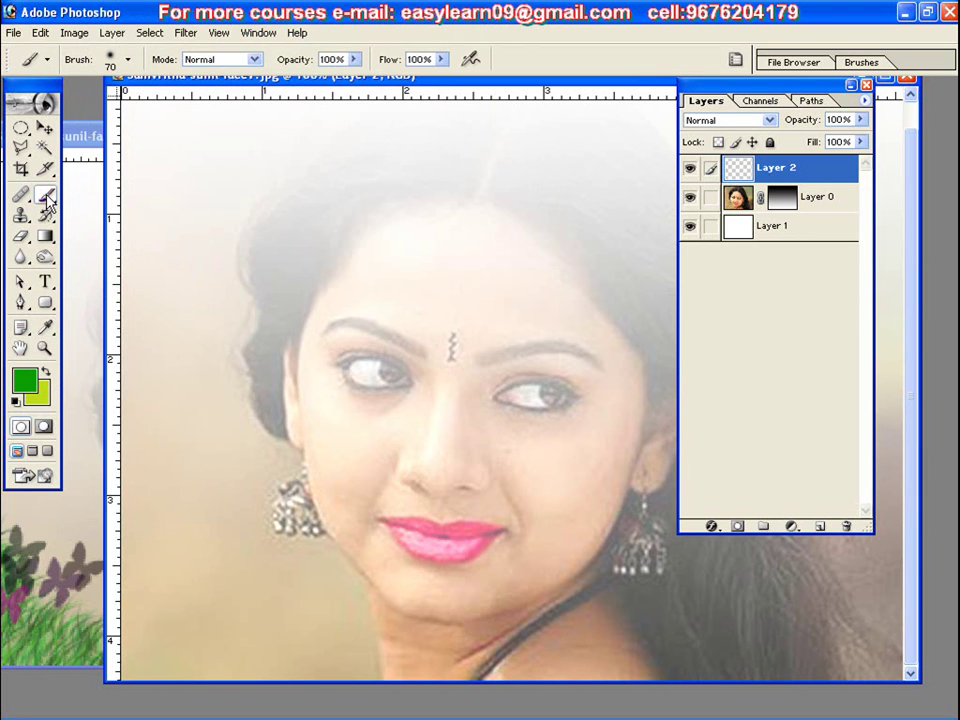
# Choose the 112 px curved grass blade brush and reduce its size to 70 px
pyautogui.click(128, 59)
pyautogui.moveTo(385, 190)
pyautogui.mouseDown()
pyautogui.moveTo(381, 365)
pyautogui.moveTo(345, 343)
pyautogui.mouseUp()
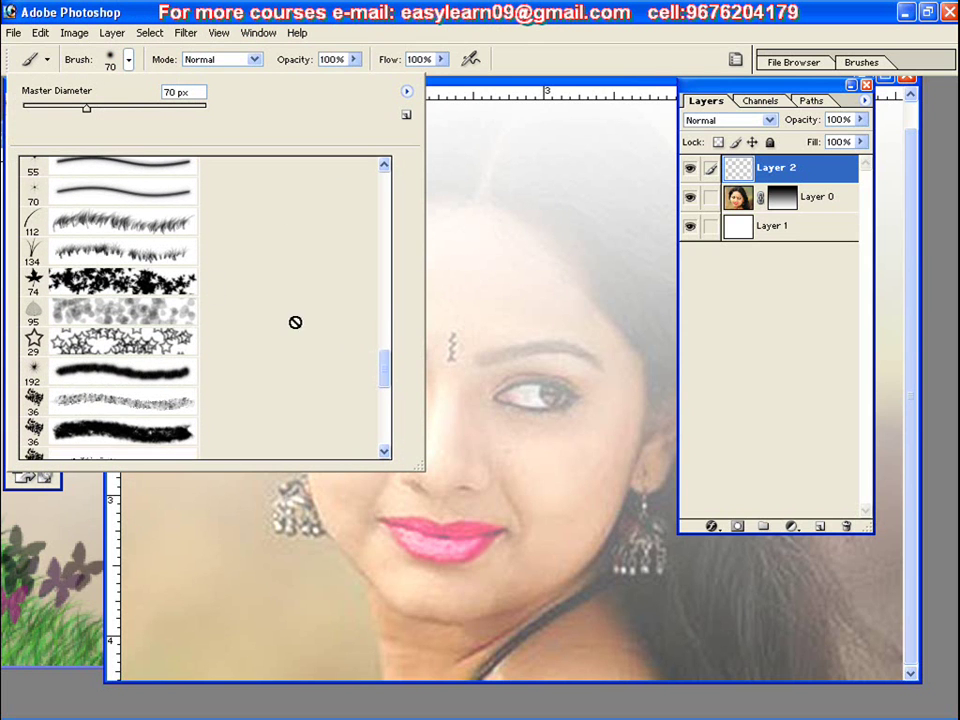
pyautogui.doubleClick(87, 226)
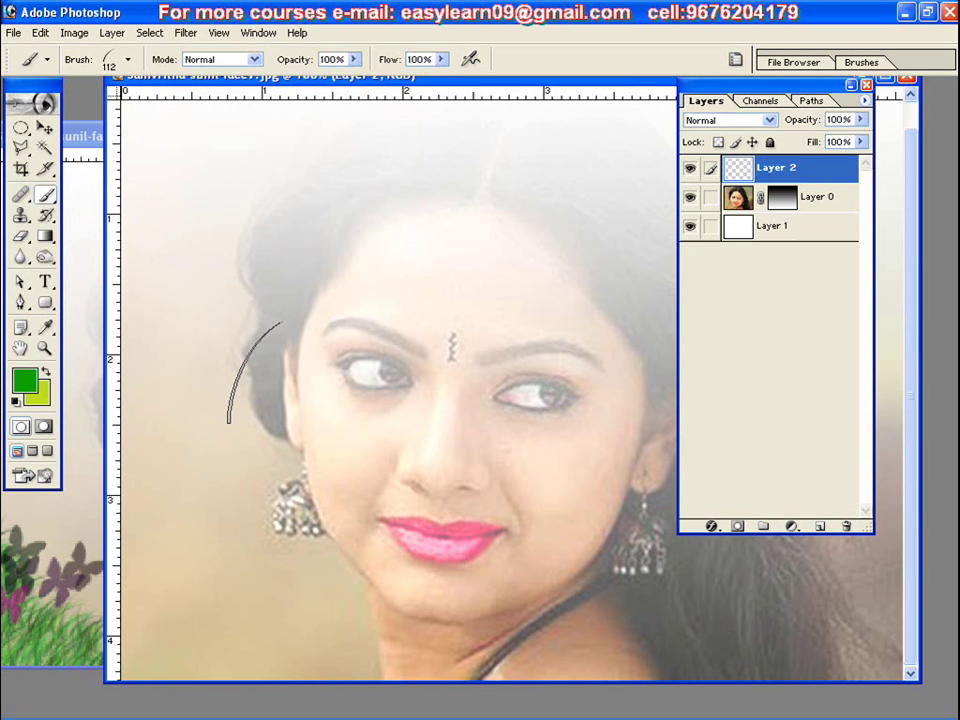
pyautogui.press('[')
pyautogui.press('[')
pyautogui.press('[')
pyautogui.press('[')
# Set the grass brush's minimum diameter to 5% and its scattering to a count of 5 with 95% count jitter
pyautogui.click(860, 62)
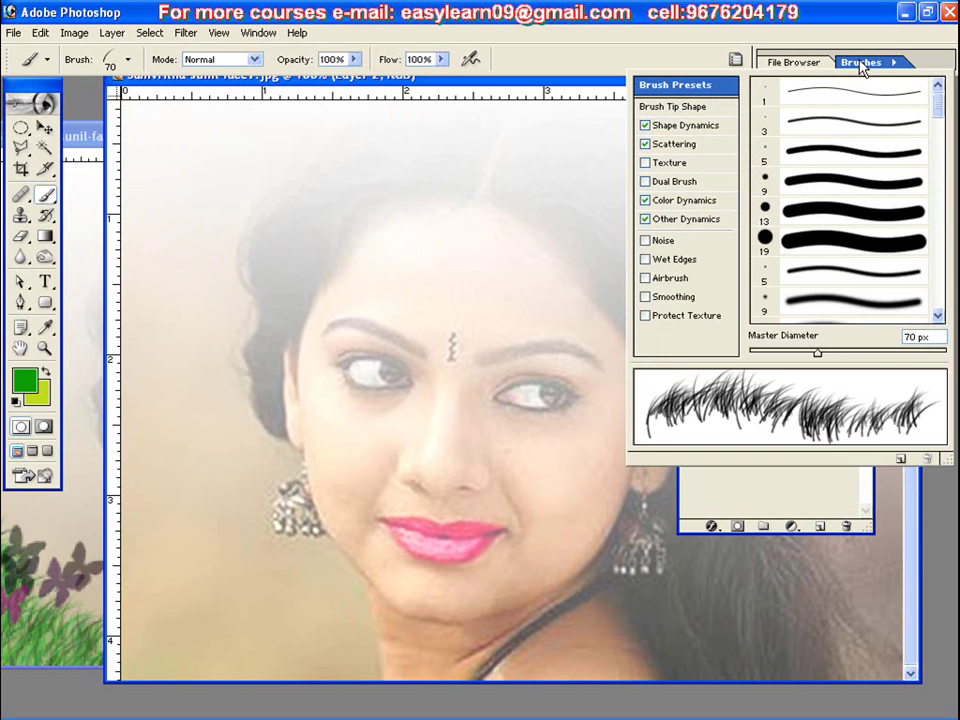
pyautogui.click(690, 127)
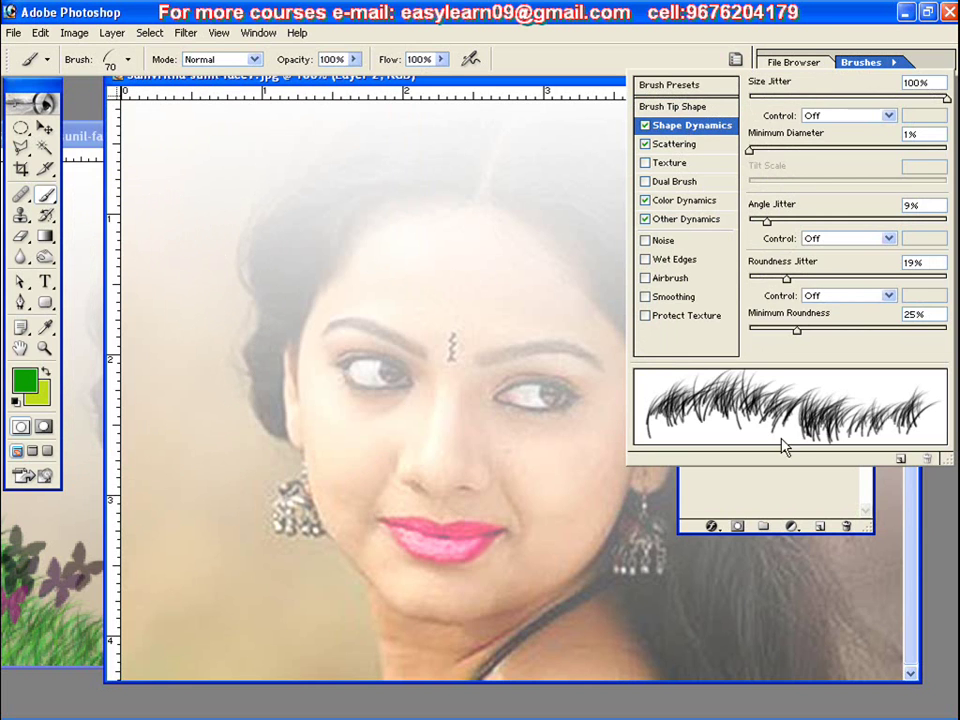
pyautogui.moveTo(750, 154)
pyautogui.mouseDown()
pyautogui.moveTo(776, 161)
pyautogui.moveTo(758, 156)
pyautogui.mouseUp()
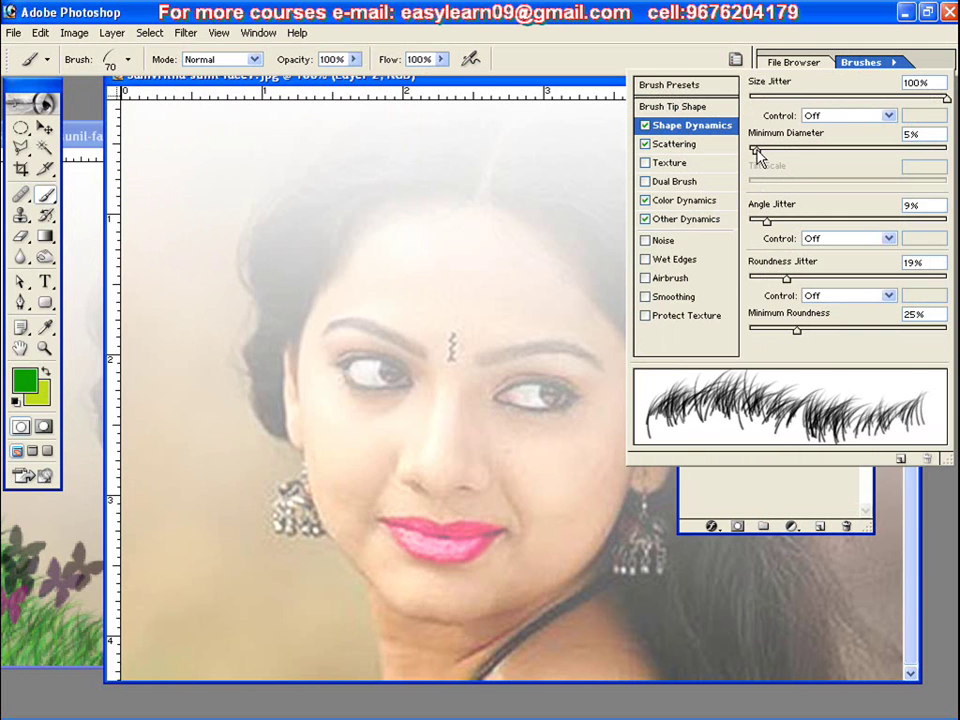
pyautogui.click(676, 144)
pyautogui.moveTo(788, 160); pyautogui.dragTo(803, 162)
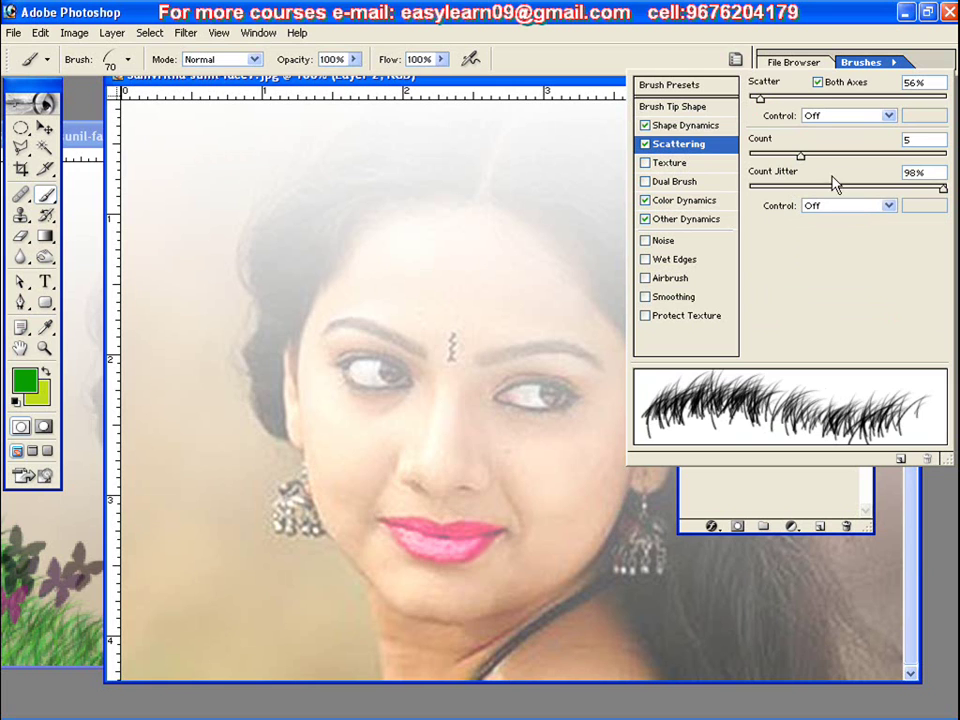
pyautogui.moveTo(941, 188); pyautogui.dragTo(937, 188)
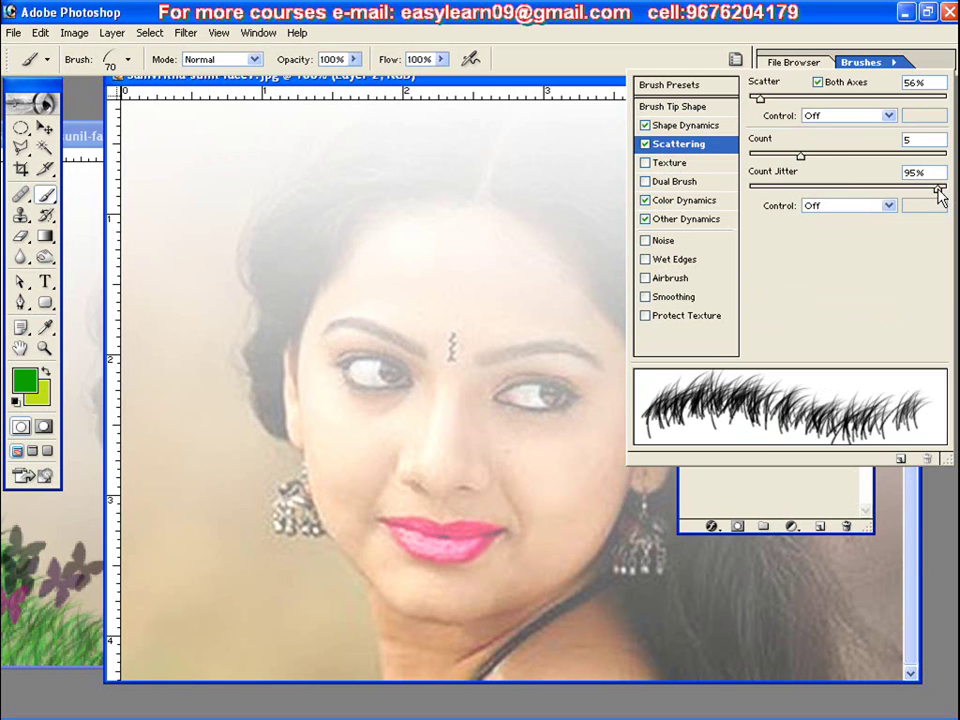
# Adjust the jitter in the grass brush's Color Dynamics settings and return to the portrait
pyautogui.click(692, 200)
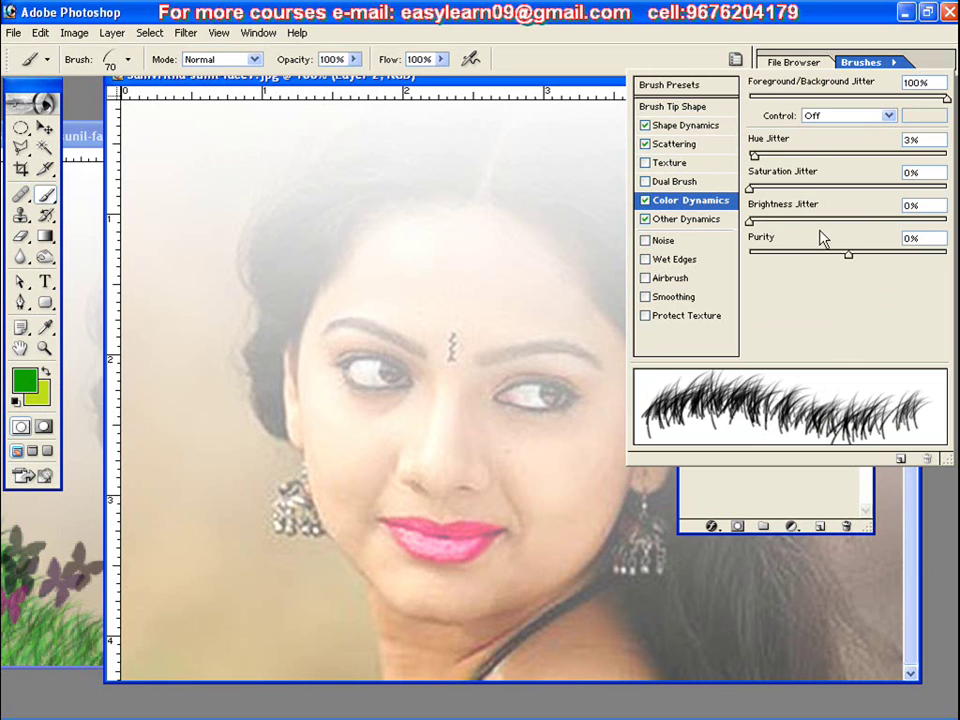
pyautogui.moveTo(753, 158)
pyautogui.mouseDown()
pyautogui.moveTo(793, 156)
pyautogui.moveTo(771, 160)
pyautogui.moveTo(771, 189)
pyautogui.moveTo(784, 193)
pyautogui.moveTo(771, 223)
pyautogui.mouseUp()
pyautogui.moveTo(175, 370)
pyautogui.mouseDown()
pyautogui.moveTo(213, 342)
pyautogui.moveTo(381, 322)
pyautogui.moveTo(435, 372)
pyautogui.moveTo(480, 390)
pyautogui.moveTo(427, 411)
pyautogui.mouseUp()
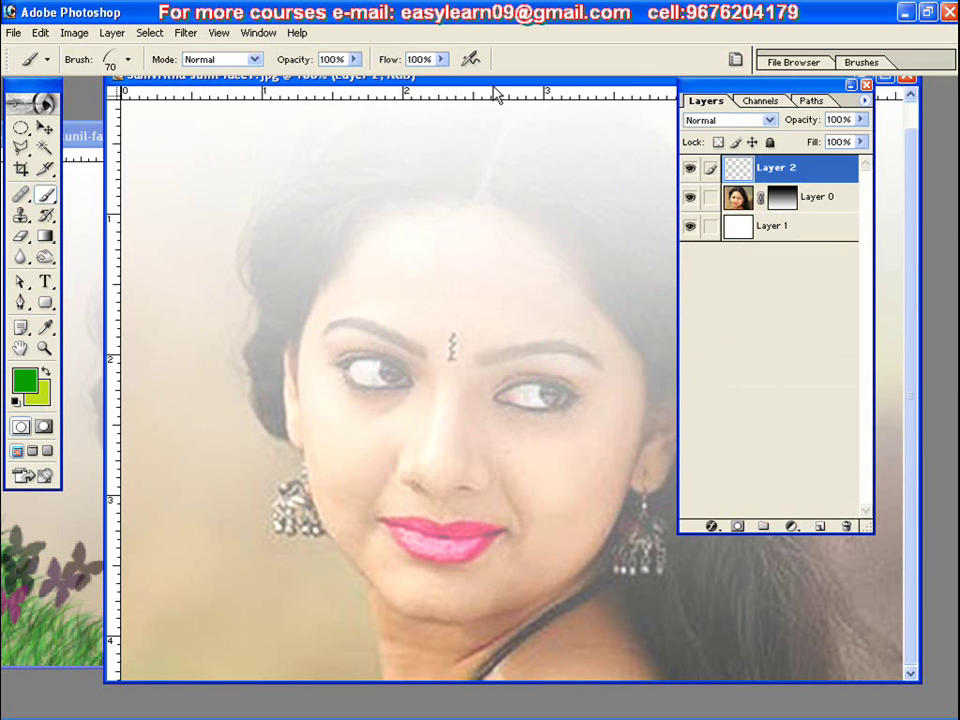
# Paint a dense band of grass along the portrait's bottom edge, extending it partway up both side edges
pyautogui.moveTo(372, 72); pyautogui.dragTo(397, 64)
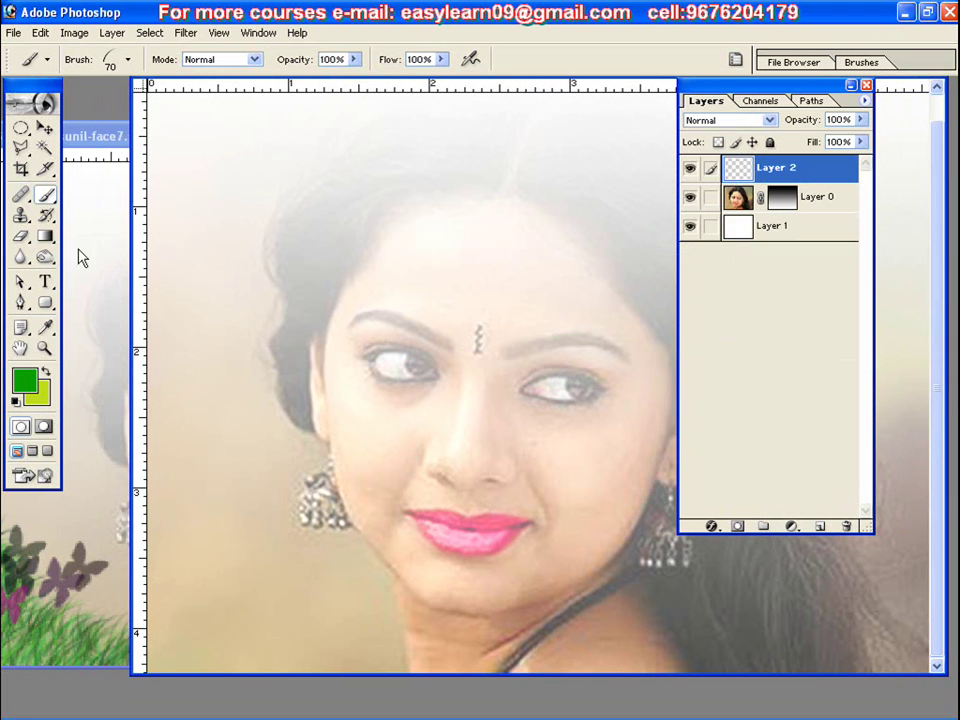
pyautogui.click(44, 348)
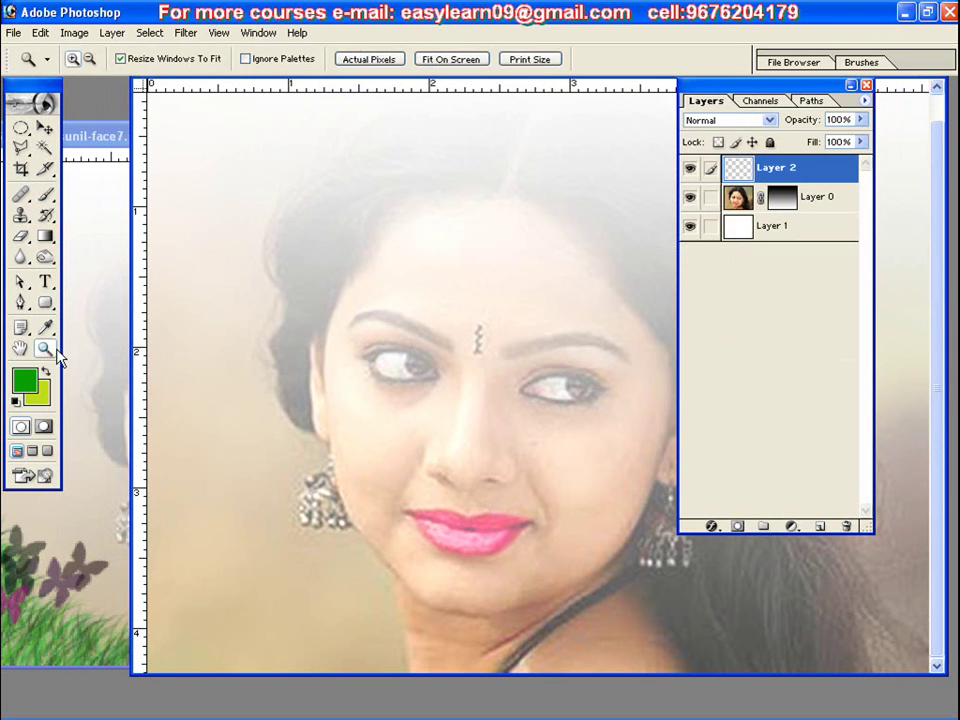
pyautogui.click(467, 59)
pyautogui.moveTo(454, 100); pyautogui.dragTo(473, 81)
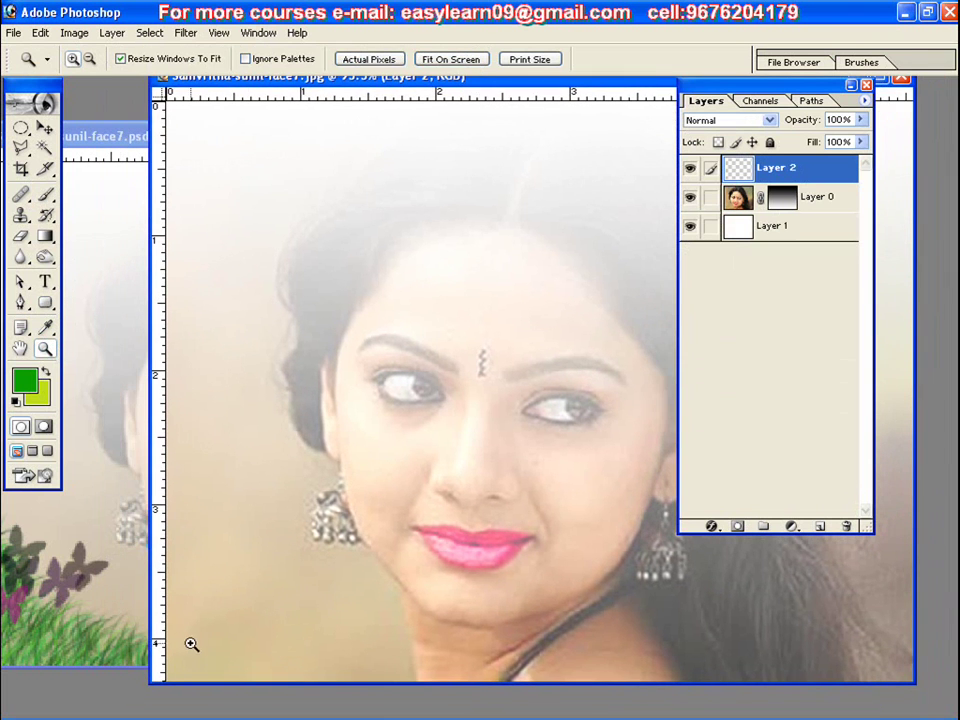
pyautogui.click(44, 194)
pyautogui.moveTo(180, 650)
pyautogui.mouseDown()
pyautogui.moveTo(372, 645)
pyautogui.moveTo(155, 648)
pyautogui.moveTo(905, 648)
pyautogui.moveTo(860, 655)
pyautogui.moveTo(185, 660)
pyautogui.moveTo(165, 620)
pyautogui.moveTo(290, 610)
pyautogui.moveTo(390, 625)
pyautogui.moveTo(878, 625)
pyautogui.moveTo(900, 606)
pyautogui.moveTo(895, 540)
pyautogui.mouseUp()
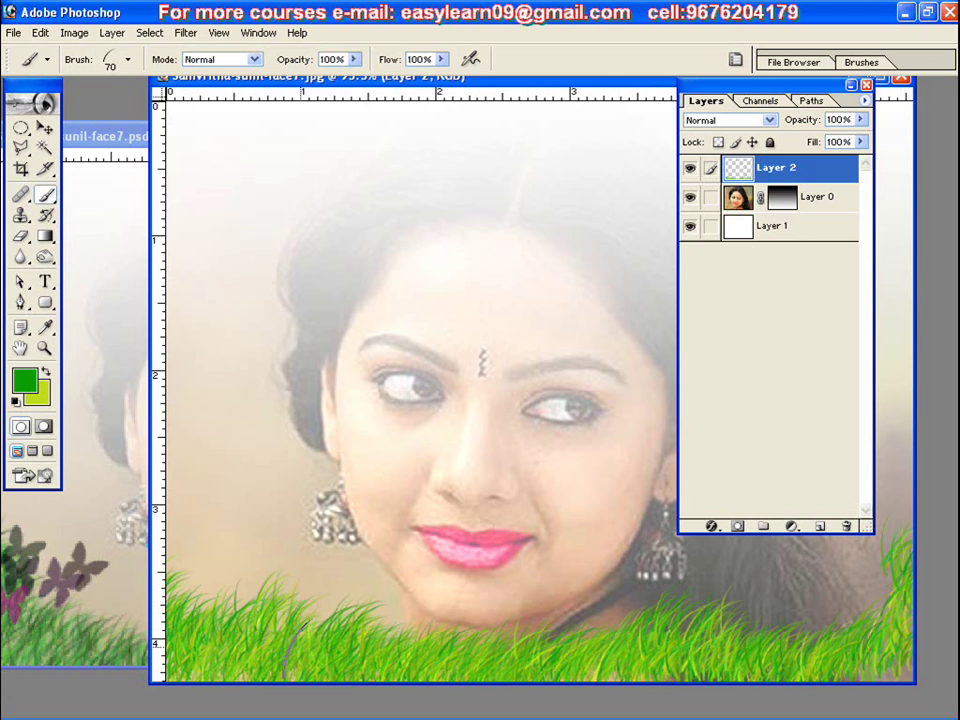
pyautogui.moveTo(150, 570)
pyautogui.mouseDown()
pyautogui.moveTo(182, 524)
pyautogui.moveTo(160, 498)
pyautogui.moveTo(185, 497)
pyautogui.moveTo(197, 537)
pyautogui.moveTo(165, 495)
pyautogui.mouseUp()
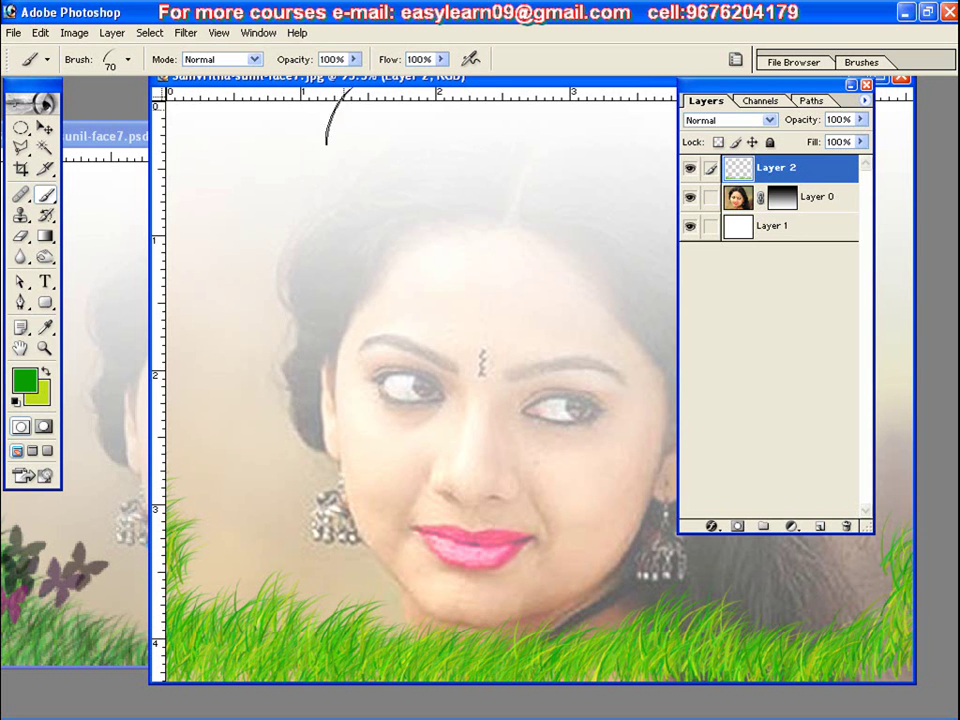
# Examine the butterflies in the finished example, move its window aside and return to the portrait document
pyautogui.click(117, 137)
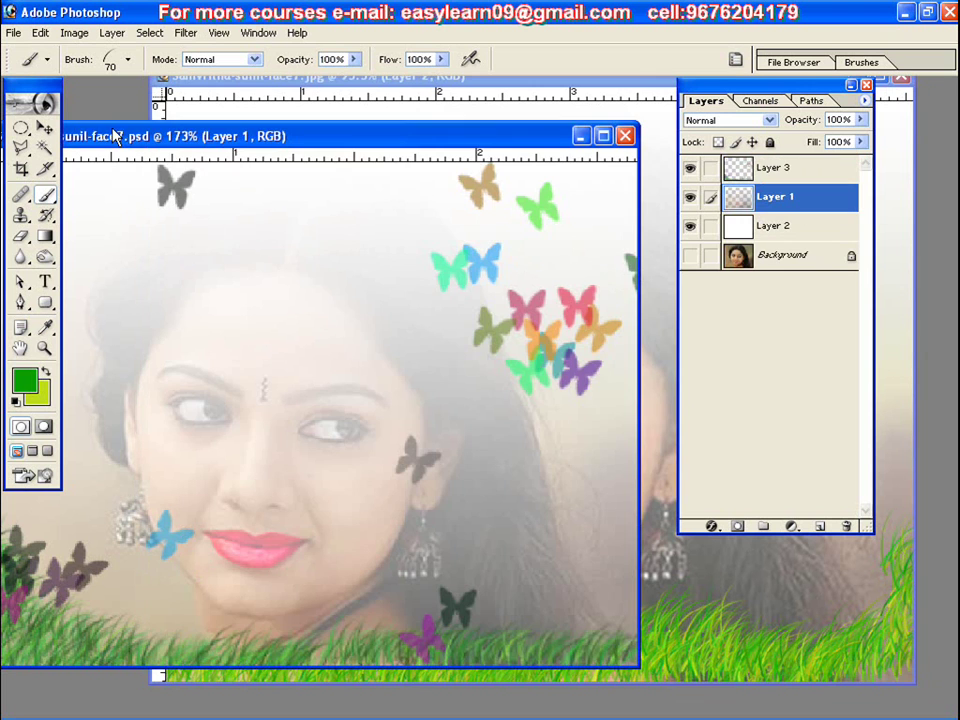
pyautogui.moveTo(187, 137); pyautogui.dragTo(325, 127)
pyautogui.moveTo(615, 129); pyautogui.dragTo(400, 117)
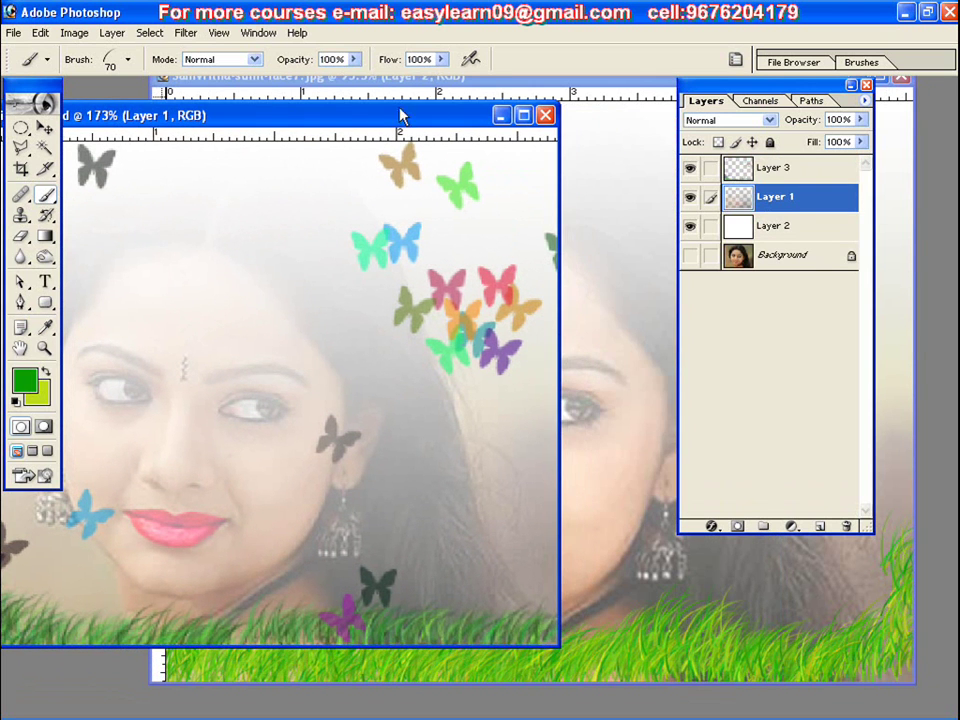
pyautogui.click(479, 84)
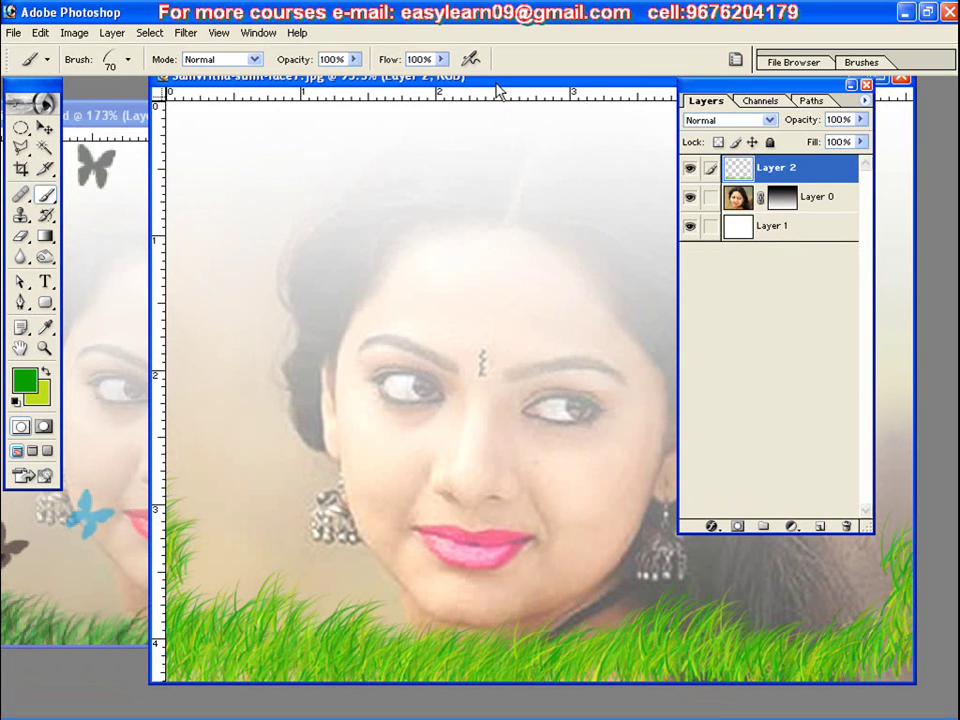
# Create a new empty layer above the grass layer and activate the Custom Shape tool
pyautogui.click(820, 527)
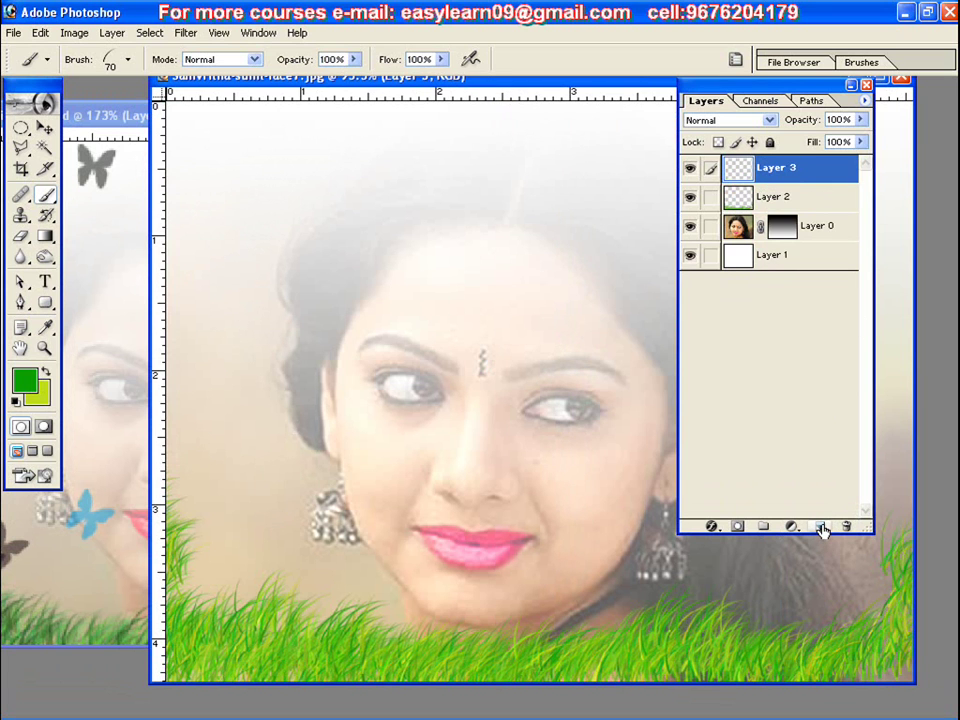
pyautogui.click(46, 305)
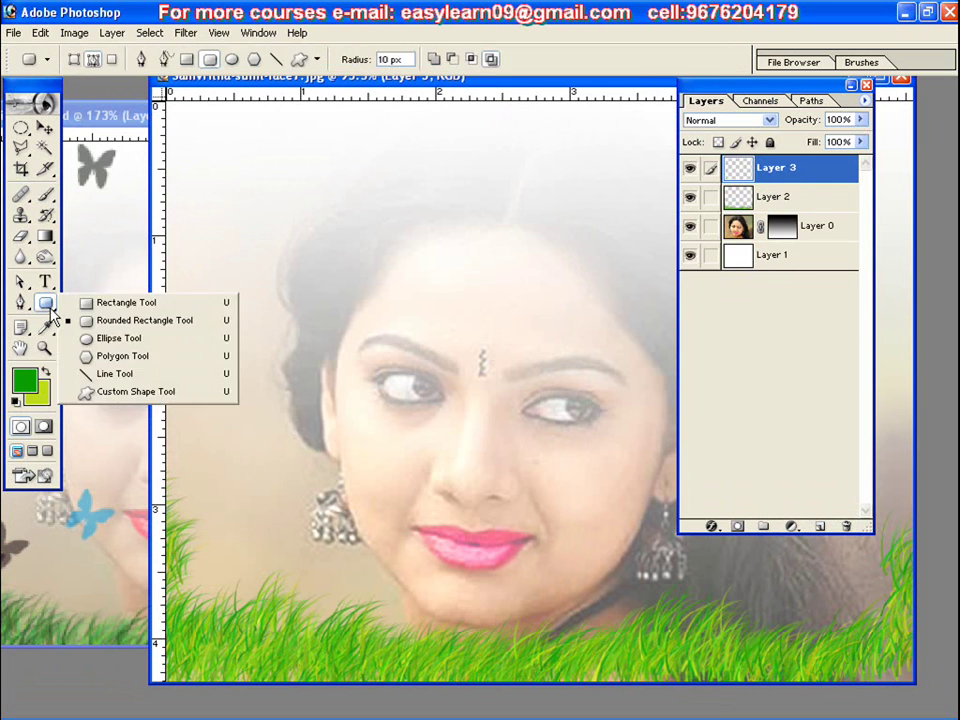
pyautogui.click(153, 393)
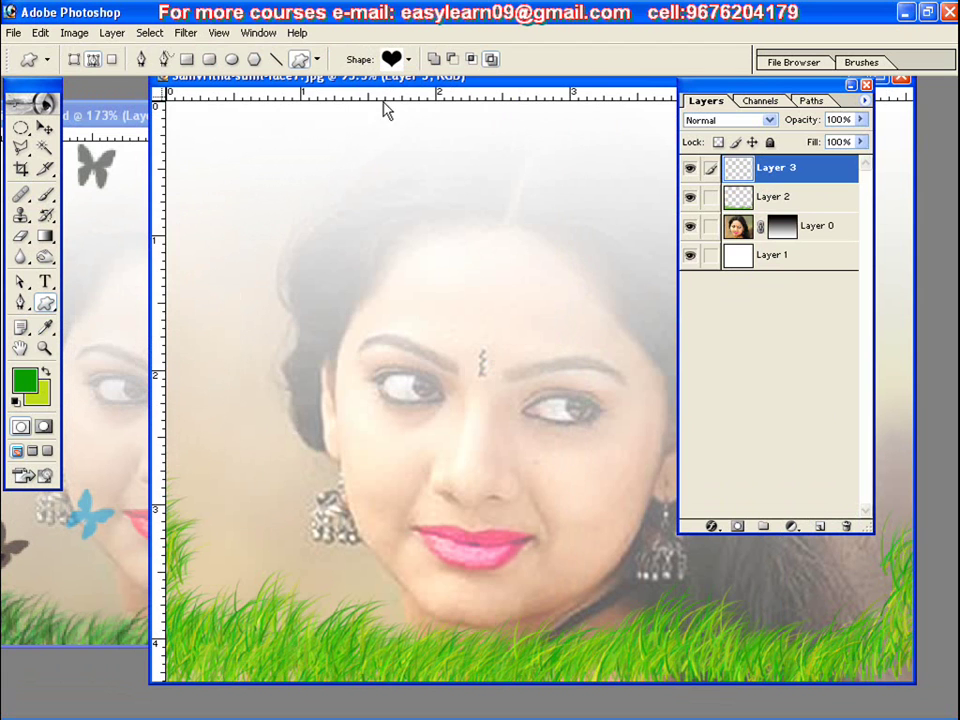
# Replace the current custom shapes with the Nature set
pyautogui.click(409, 61)
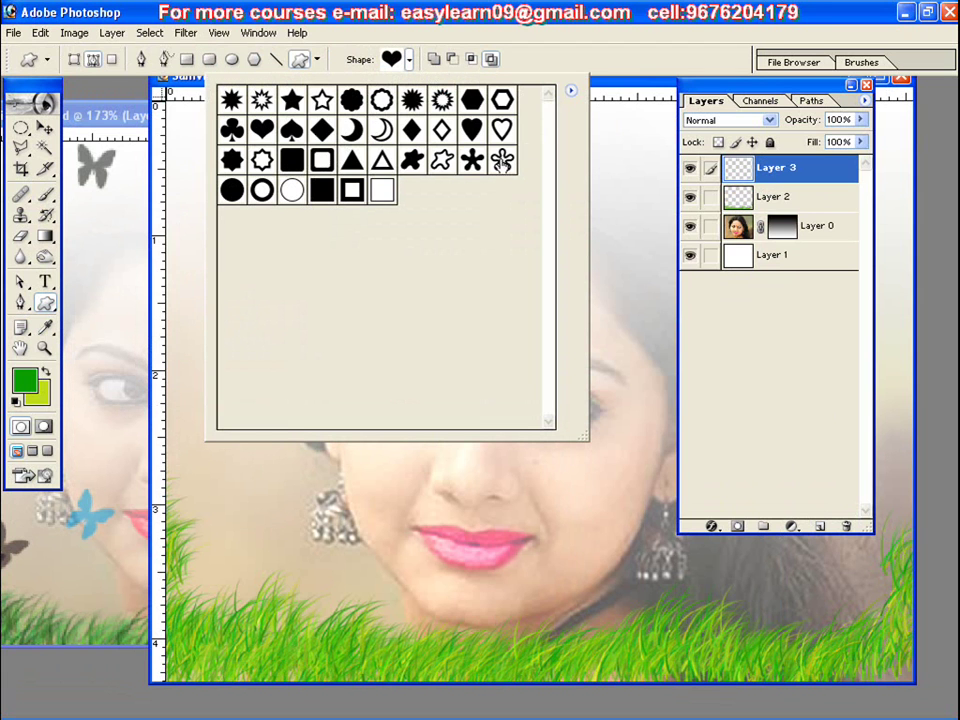
pyautogui.click(572, 91)
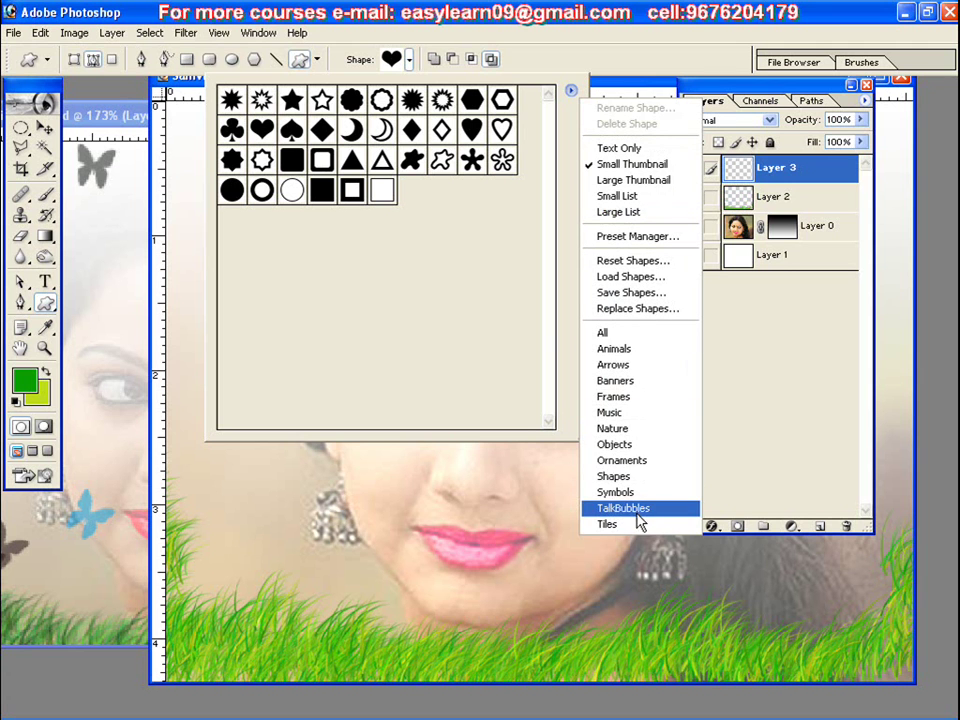
pyautogui.click(637, 429)
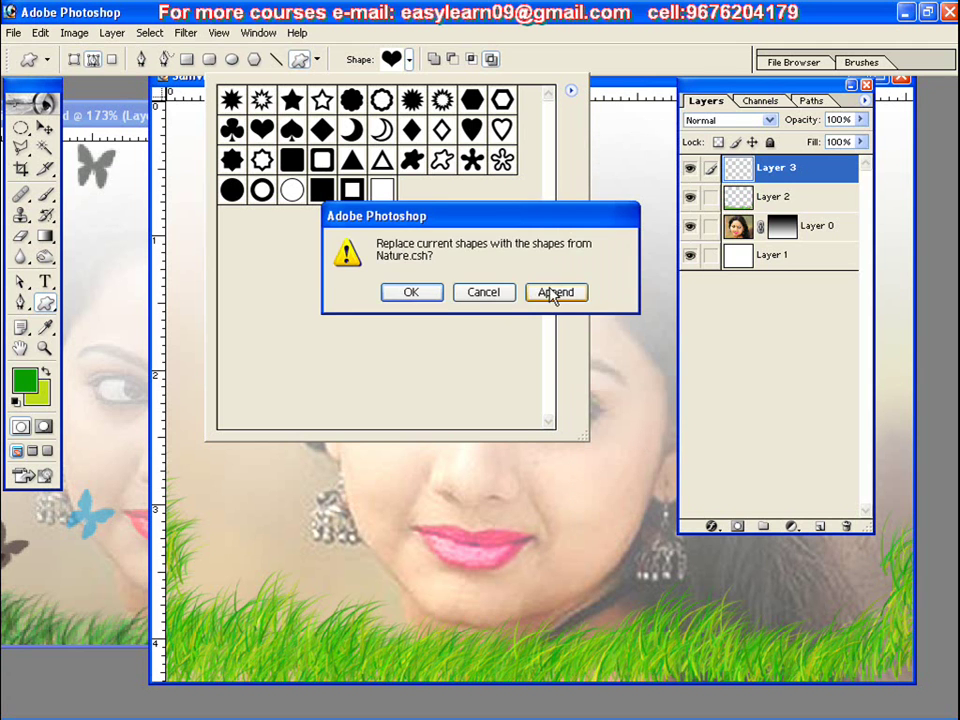
pyautogui.click(432, 294)
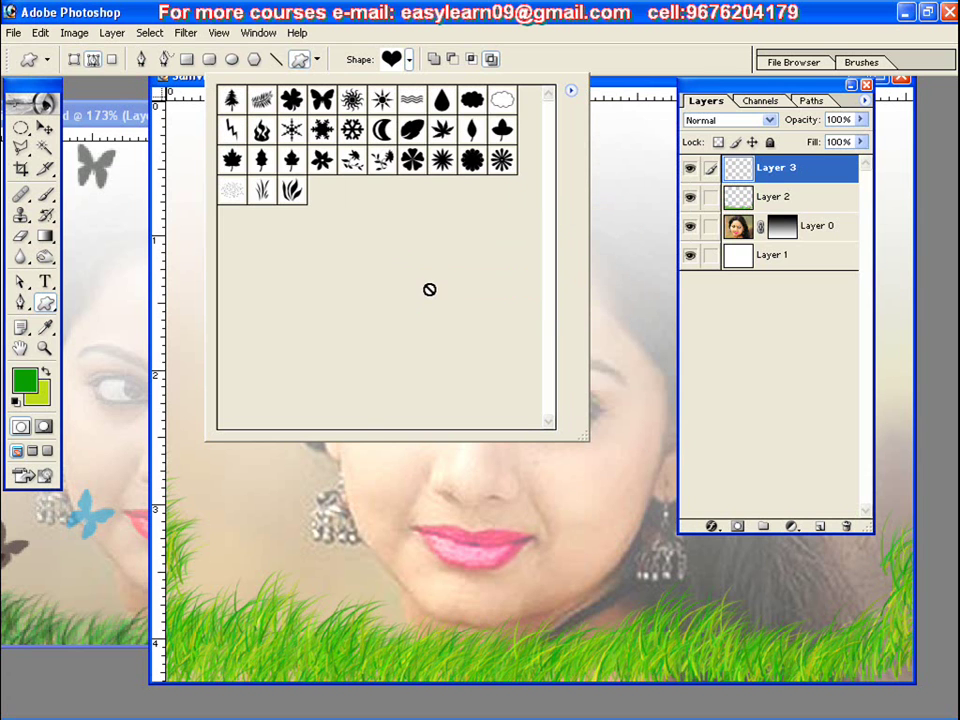
# Replace the custom shapes with the complete All set and choose the butterfly shape
pyautogui.click(569, 92)
pyautogui.click(610, 334)
pyautogui.click(432, 292)
pyautogui.moveTo(555, 174); pyautogui.dragTo(650, 500)
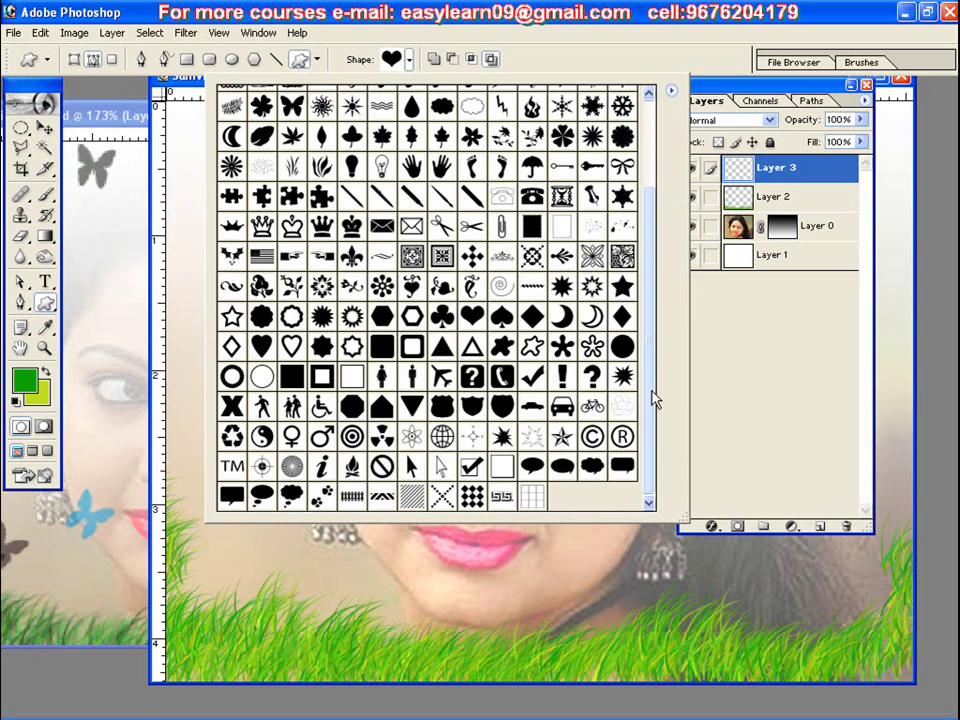
pyautogui.moveTo(652, 365); pyautogui.dragTo(652, 338)
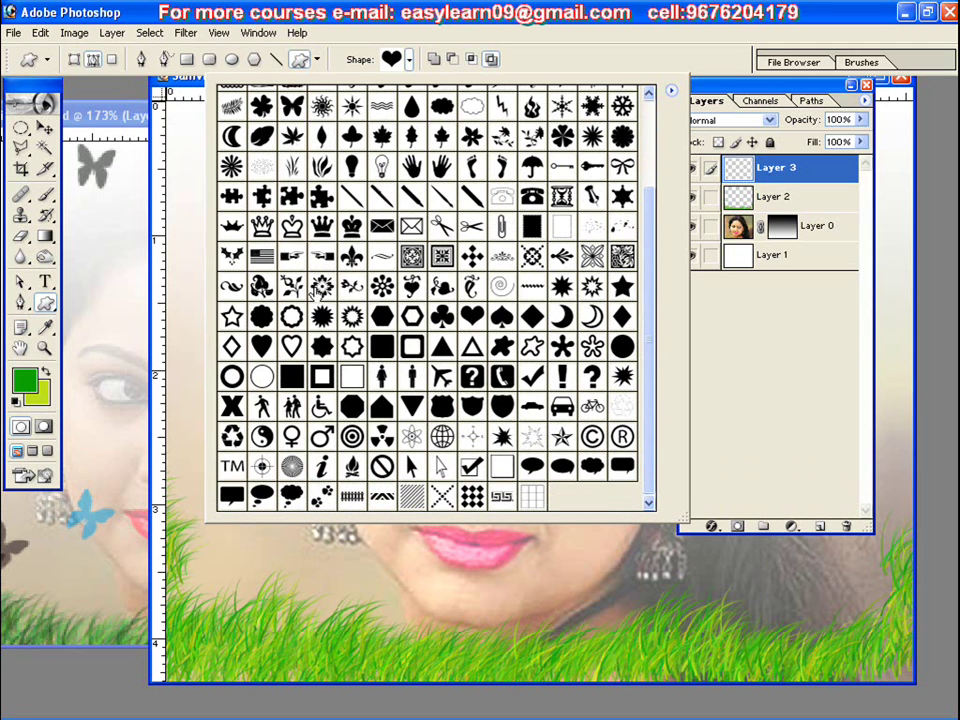
pyautogui.moveTo(649, 258); pyautogui.dragTo(649, 175)
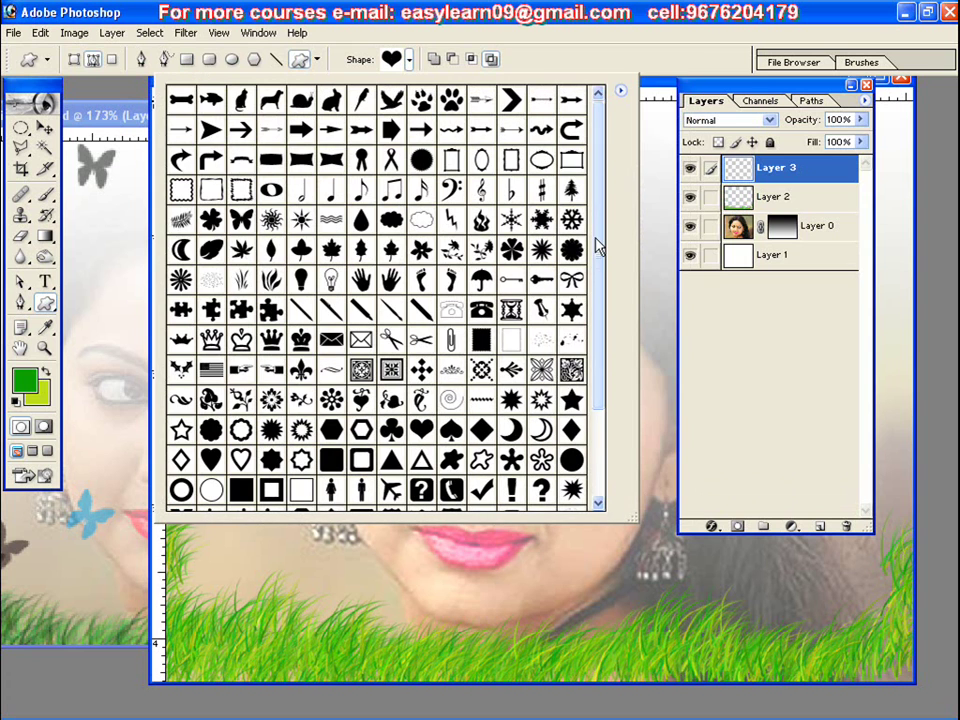
pyautogui.doubleClick(241, 219)
# Draw a small butterfly path on the pale background beside the hair, convert it to a selection and fill it with the foreground green
pyautogui.moveTo(245, 212); pyautogui.dragTo(284, 261)
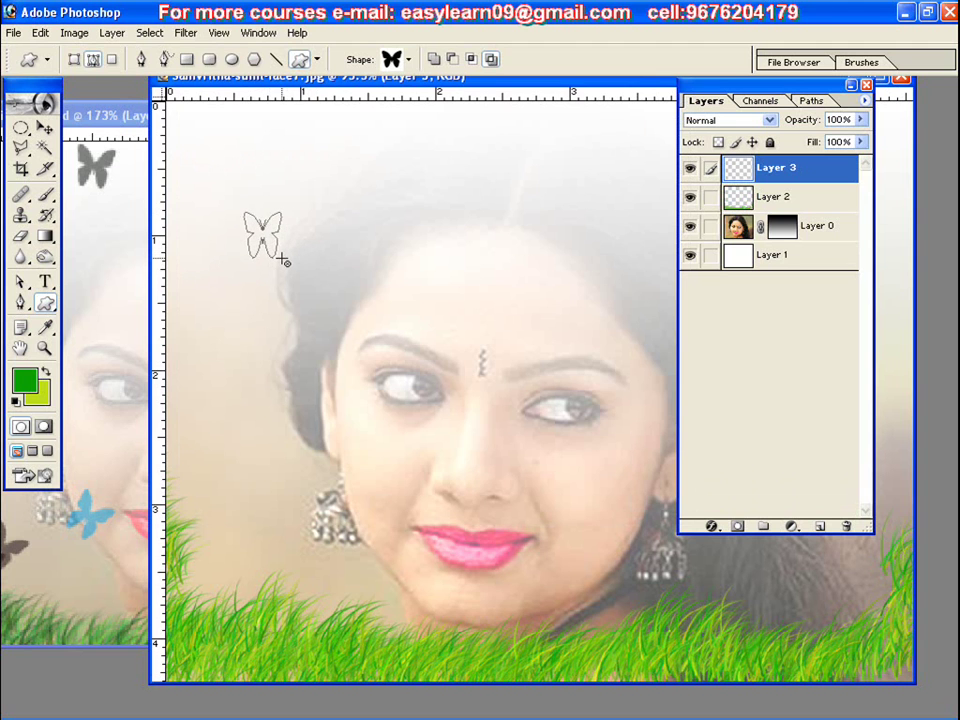
pyautogui.hotkey('ctrl', 'Return')
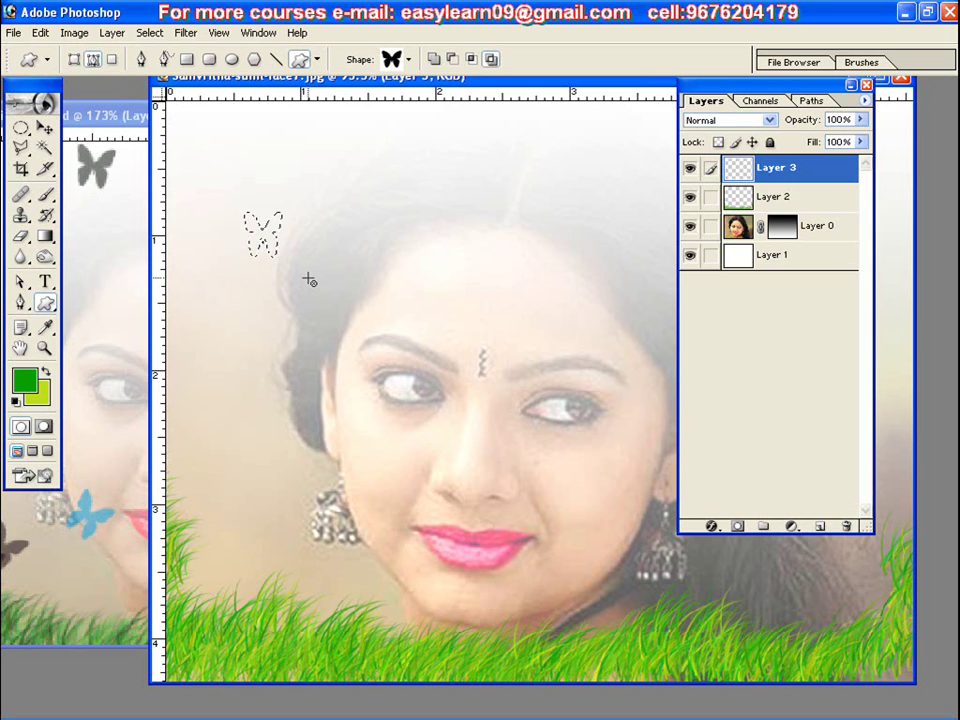
pyautogui.press('shift')
pyautogui.hotkey('alt', 'BackSpace')
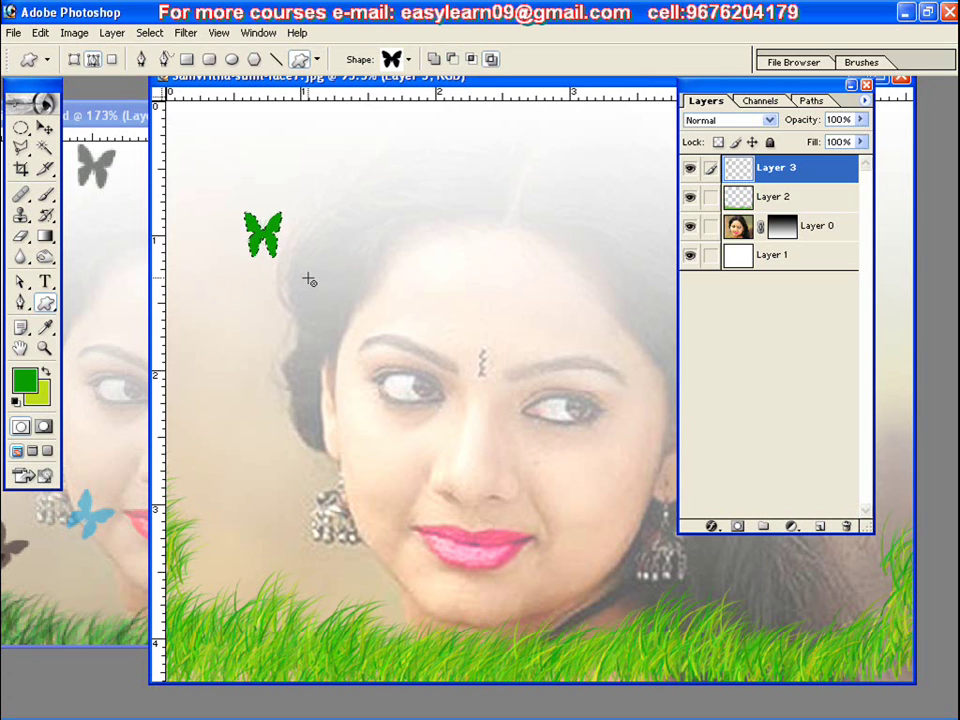
# Define the selected green butterfly as a new brush named "butter fly" and drop the selection
pyautogui.click(40, 33)
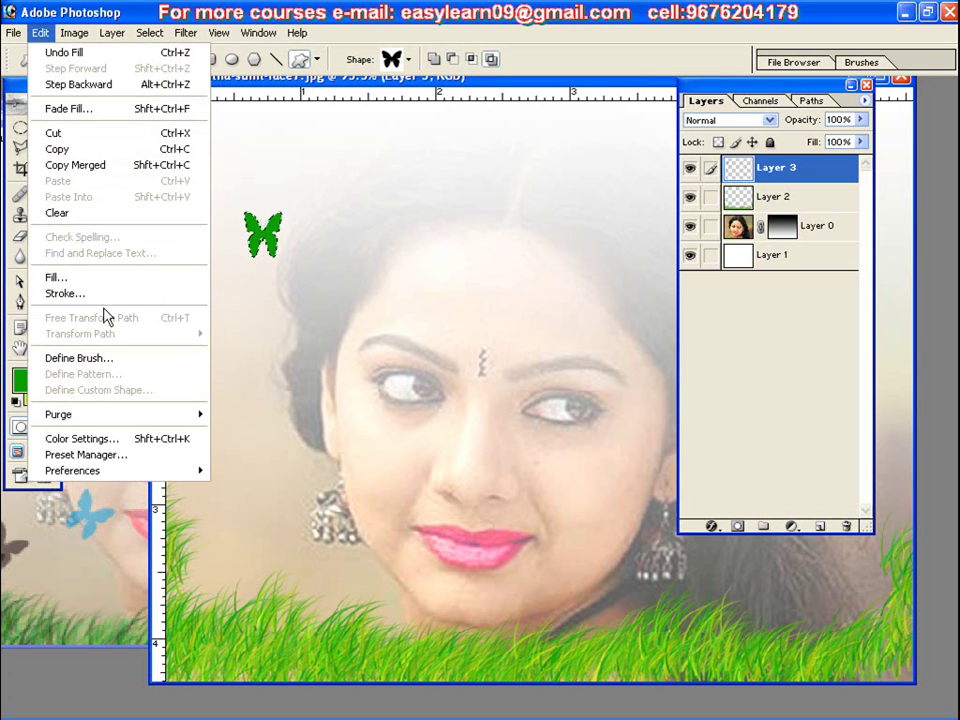
pyautogui.click(80, 358)
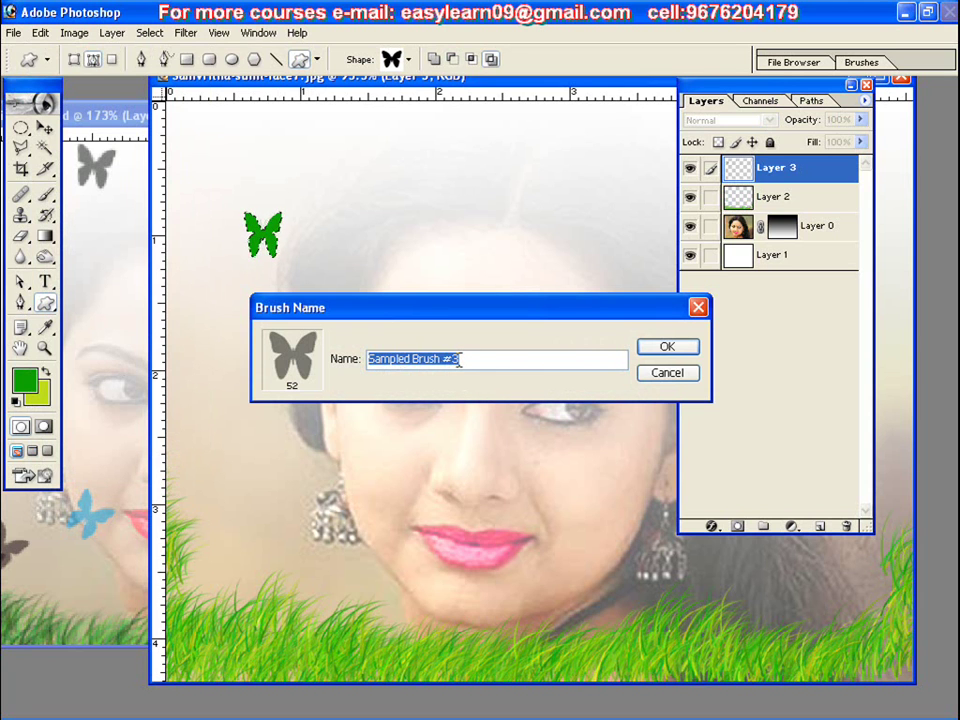
pyautogui.write('butter fly')
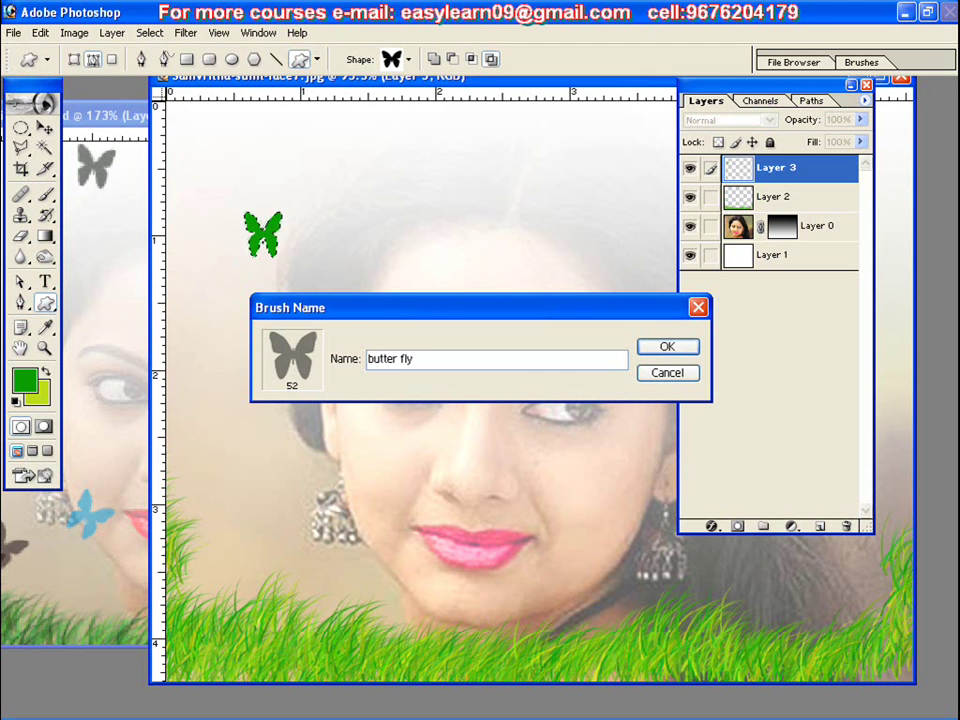
pyautogui.press('Return')
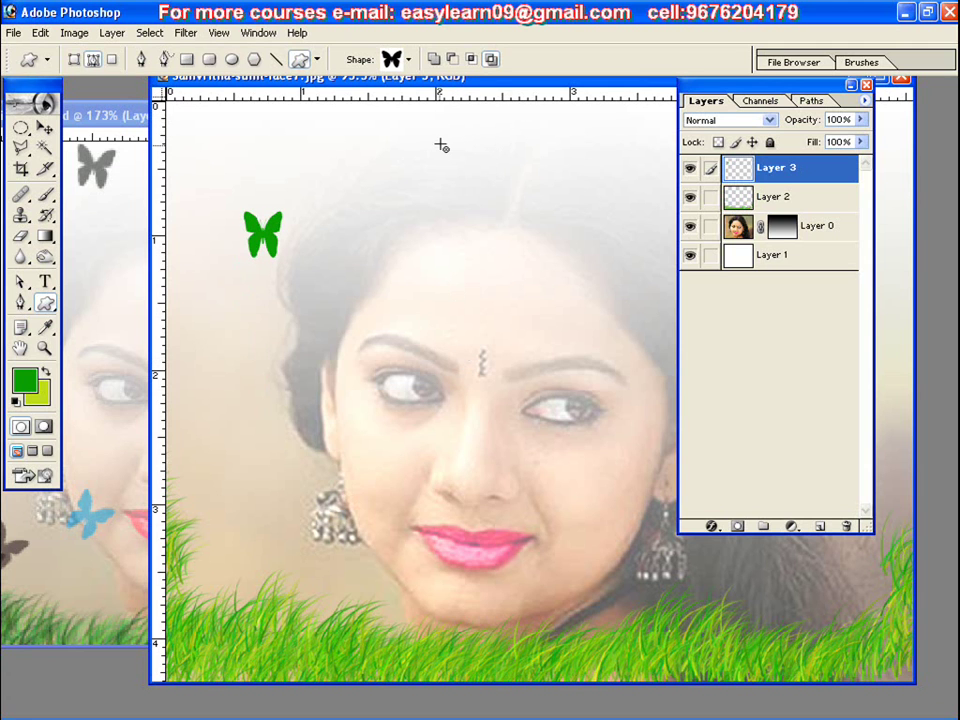
# Activate the Brush tool and choose the 52 px butterfly brush at the end of the presets
pyautogui.click(47, 197)
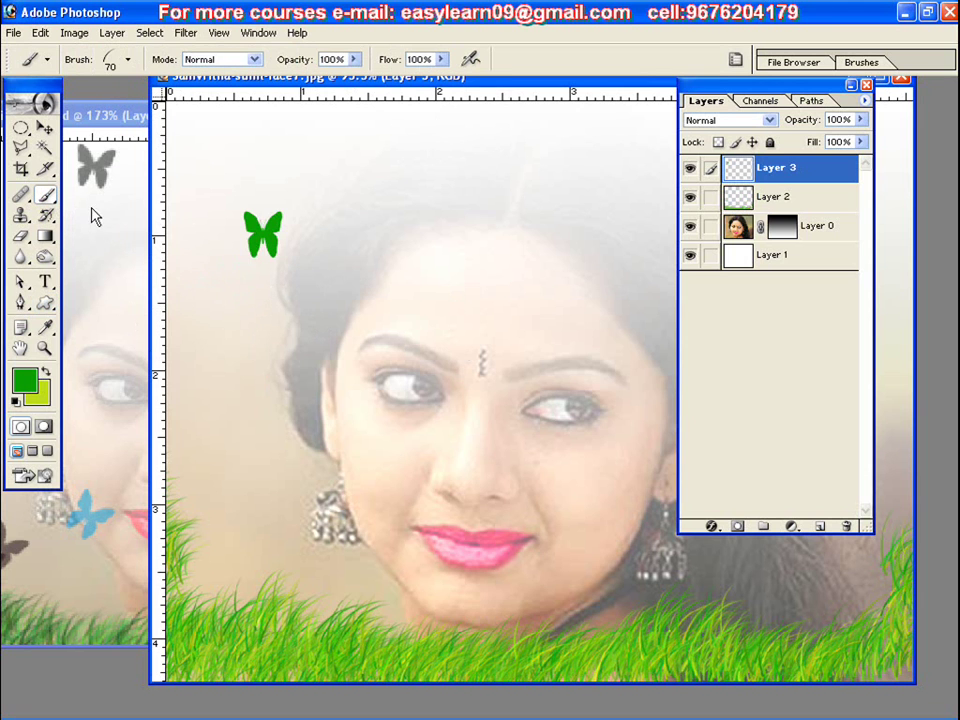
pyautogui.click(128, 61)
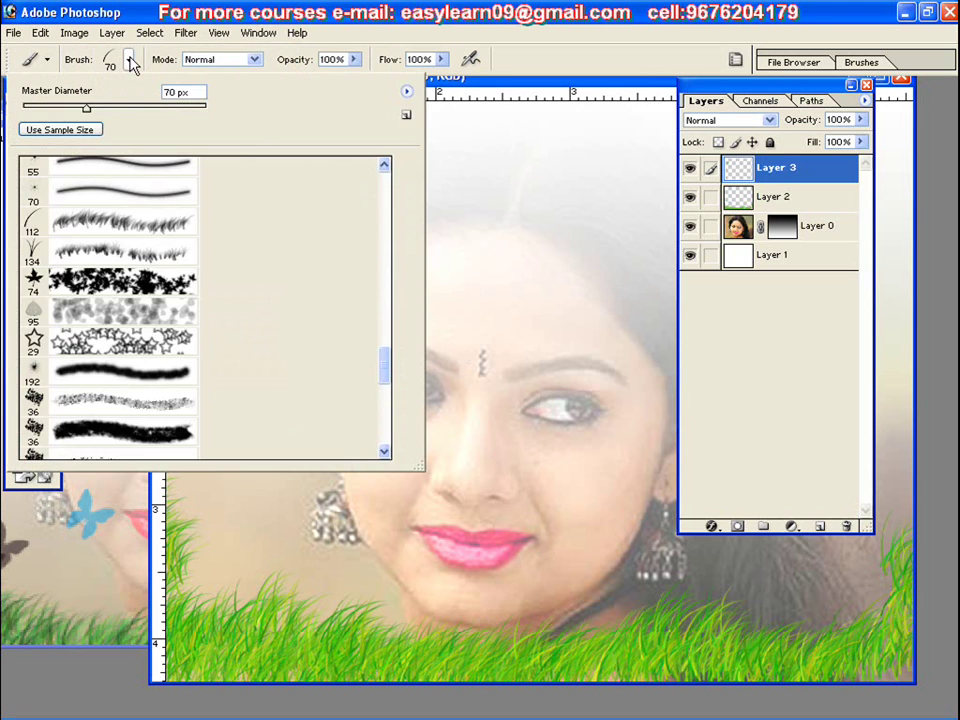
pyautogui.moveTo(388, 381); pyautogui.dragTo(390, 444)
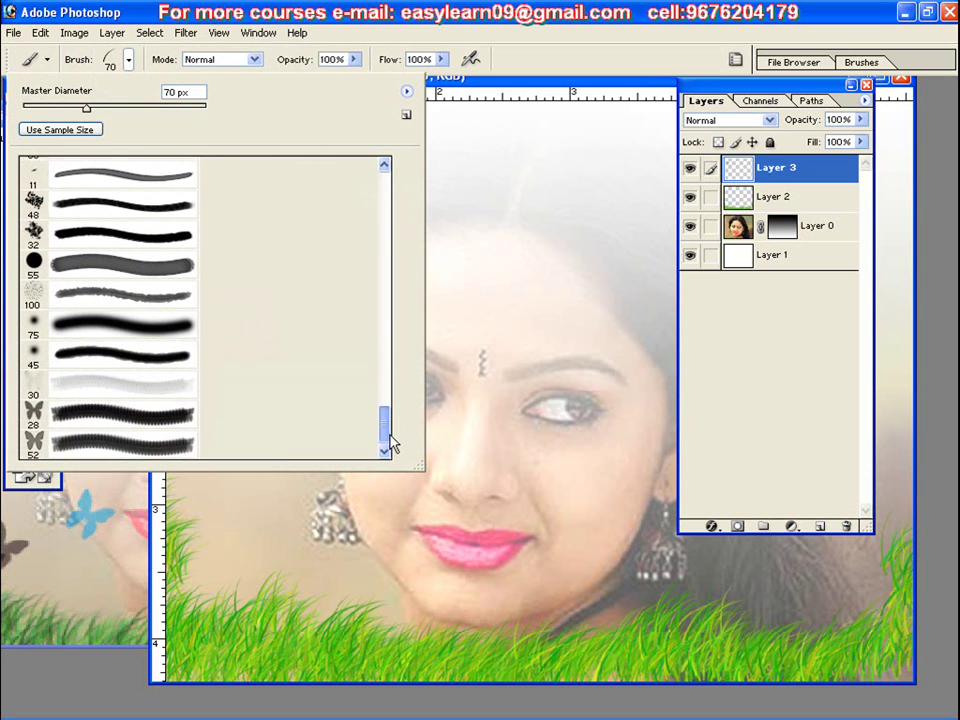
pyautogui.click(131, 451)
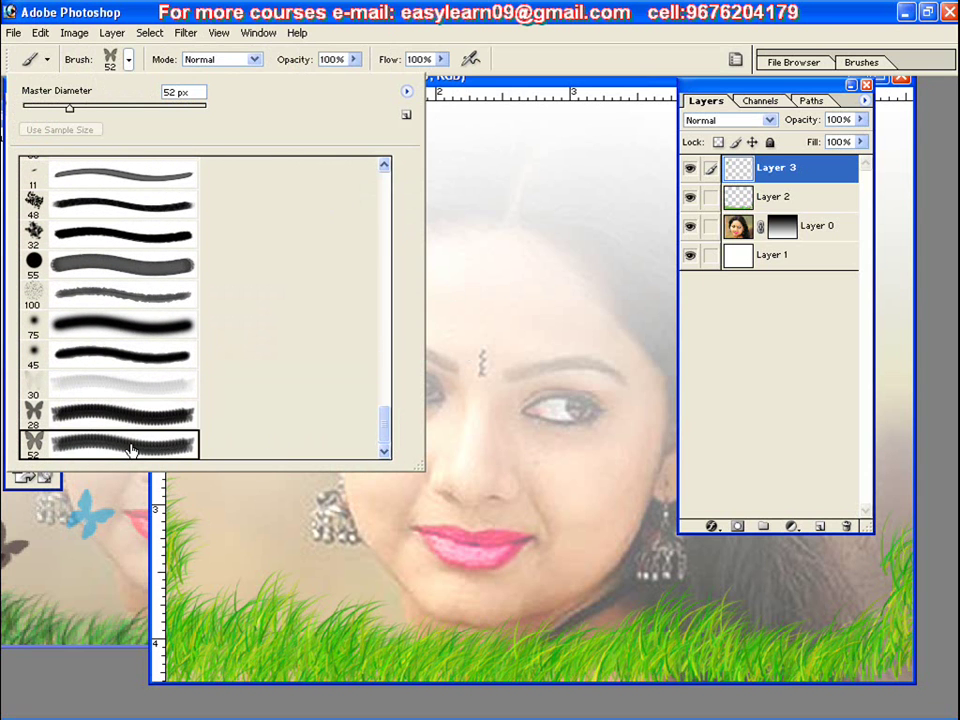
pyautogui.click(128, 418)
pyautogui.press('Return')
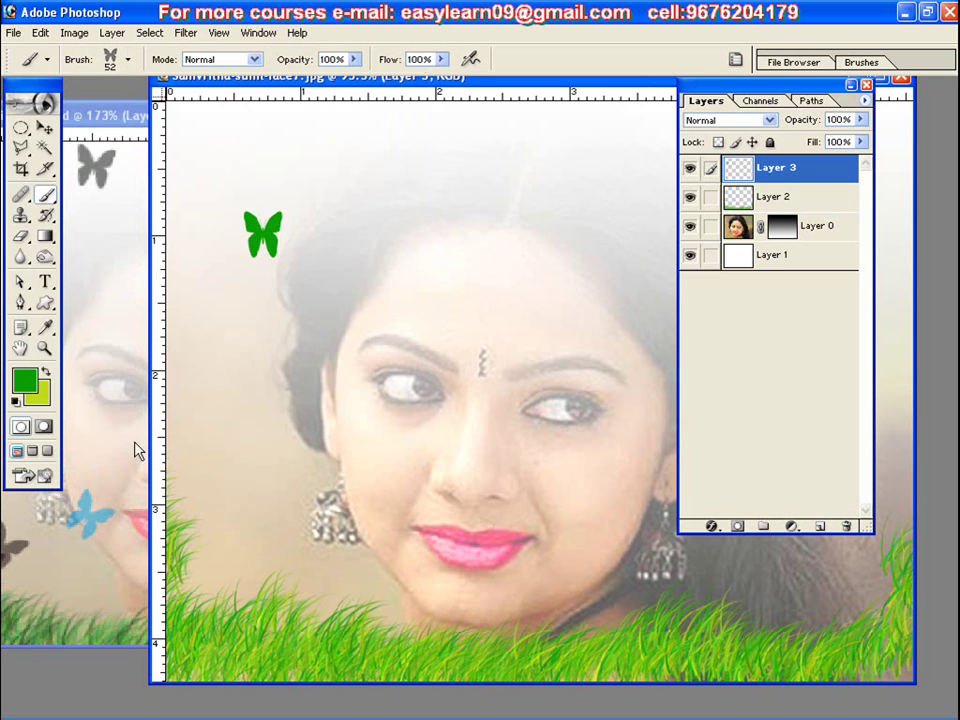
# Enable Shape Dynamics with a 9% minimum diameter and Scattering with count 1 and 75% count jitter for the butterfly brush
pyautogui.click(861, 62)
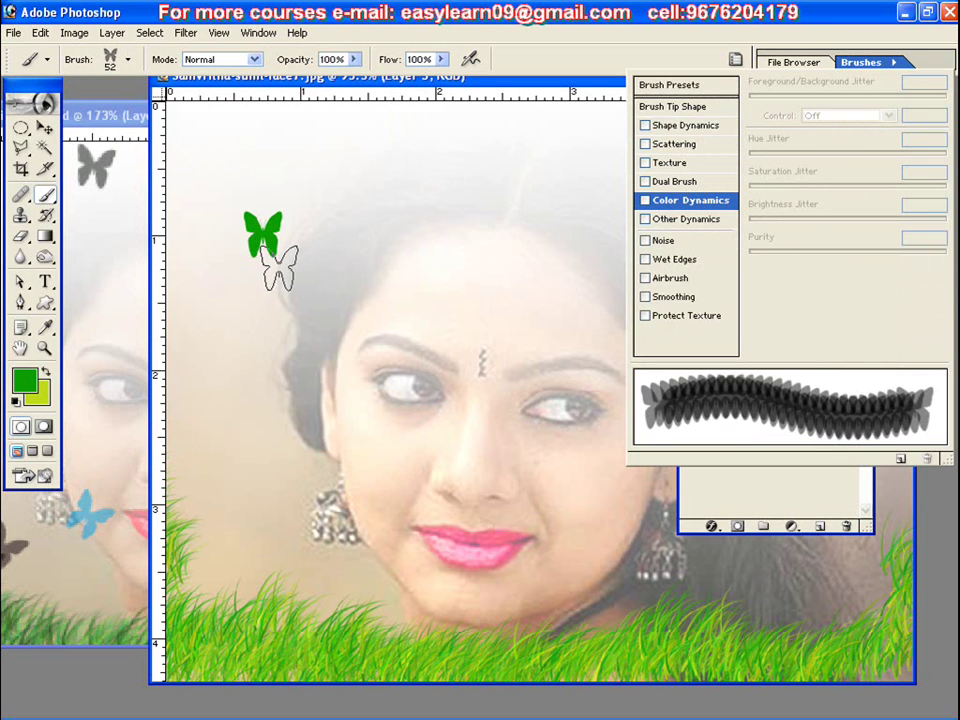
pyautogui.click(645, 126)
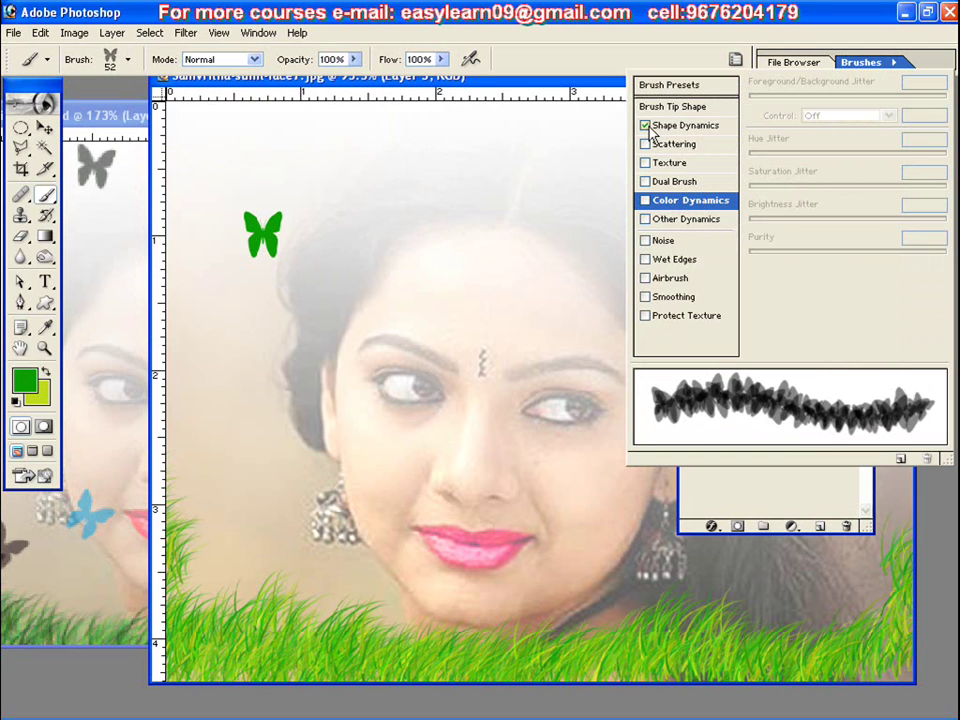
pyautogui.click(690, 126)
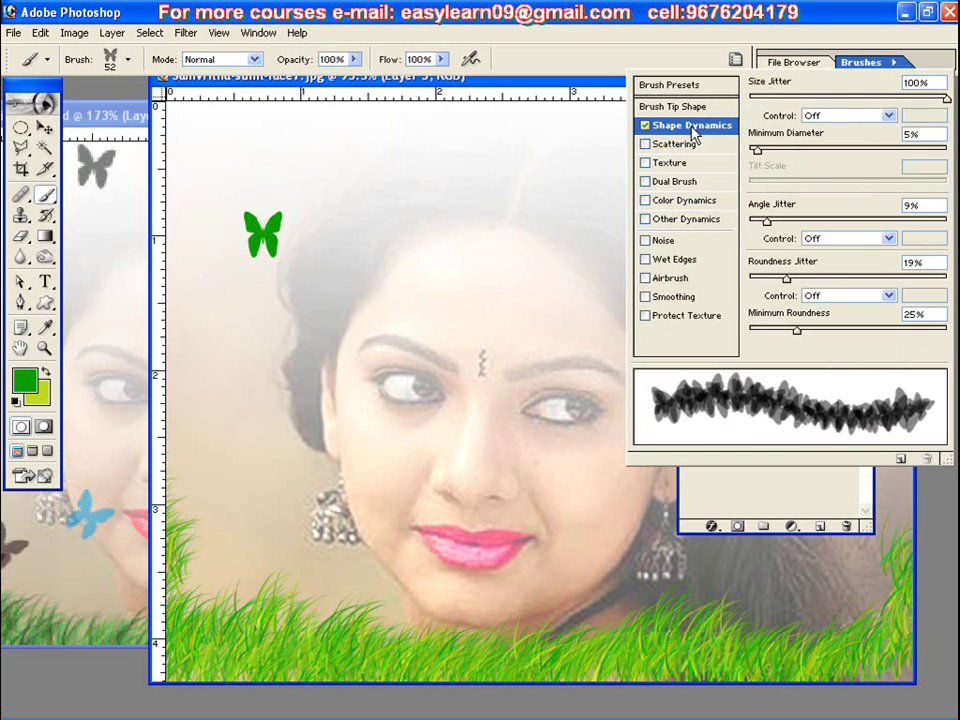
pyautogui.moveTo(758, 149)
pyautogui.mouseDown()
pyautogui.moveTo(795, 150)
pyautogui.moveTo(767, 150)
pyautogui.mouseUp()
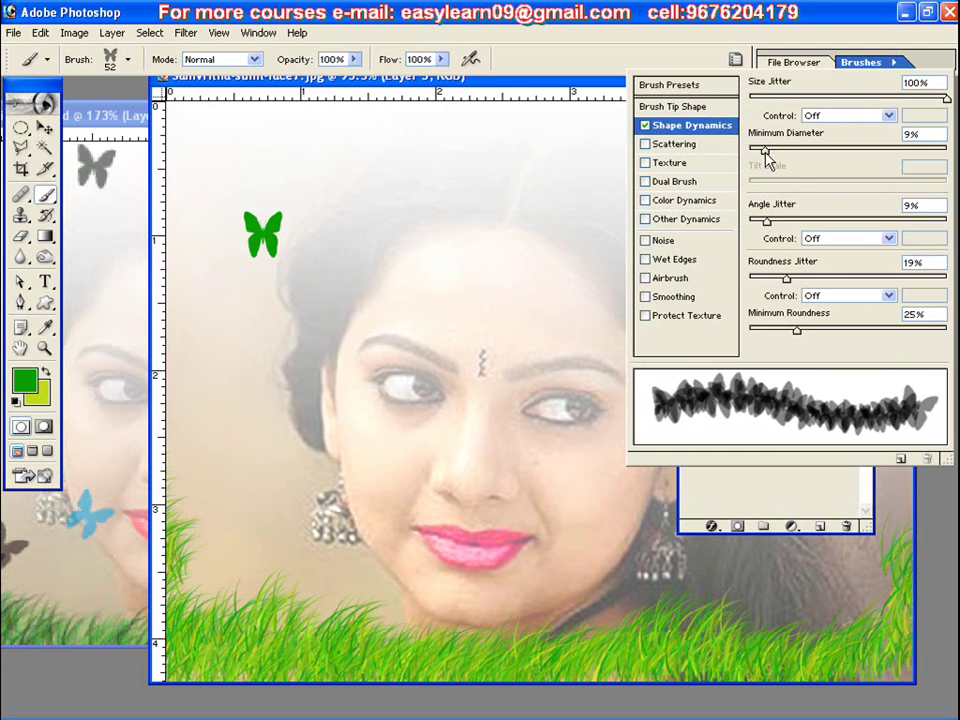
pyautogui.click(688, 145)
pyautogui.moveTo(803, 159)
pyautogui.mouseDown()
pyautogui.moveTo(904, 160)
pyautogui.moveTo(753, 163)
pyautogui.mouseUp()
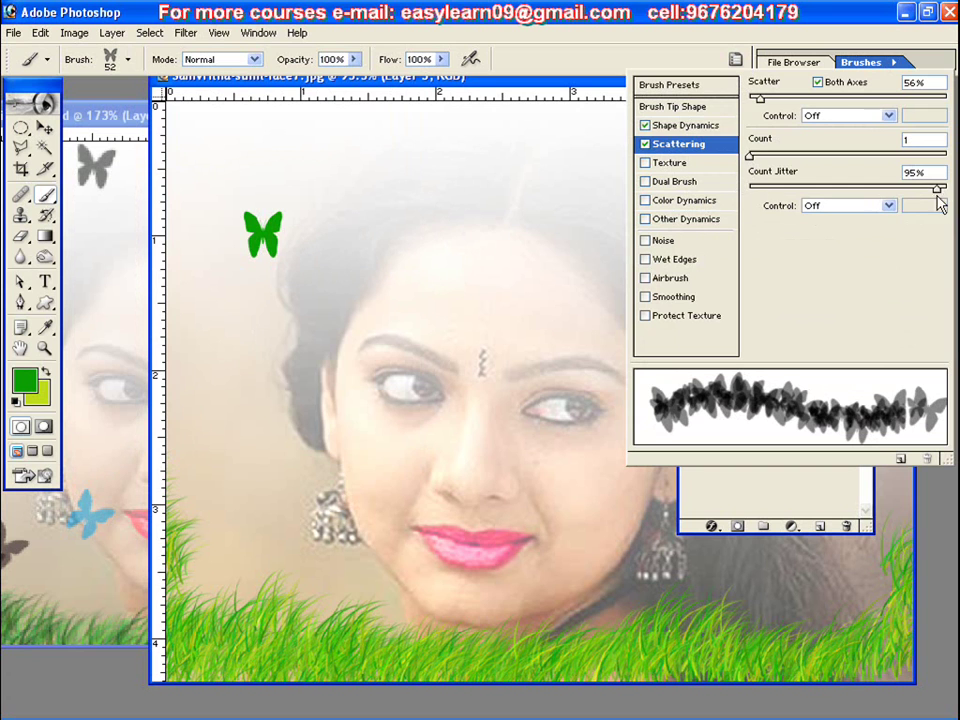
pyautogui.moveTo(936, 188); pyautogui.dragTo(899, 198)
# Enable Color Dynamics for the brush and set brightness jitter to 38% and purity to -2%
pyautogui.click(693, 203)
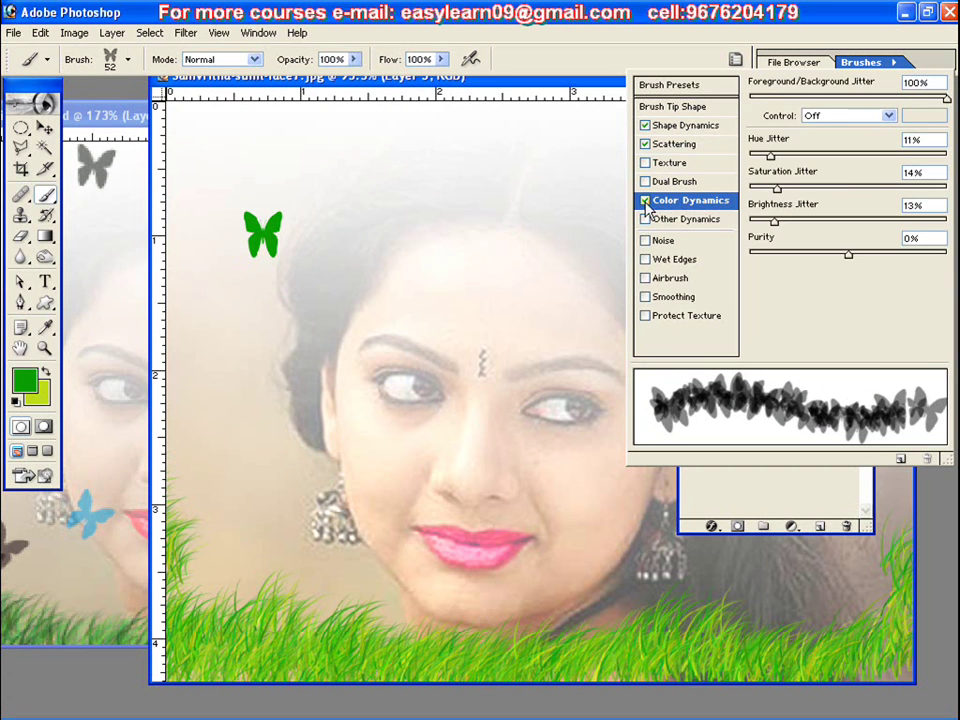
pyautogui.moveTo(849, 256)
pyautogui.mouseDown()
pyautogui.moveTo(902, 262)
pyautogui.moveTo(845, 258)
pyautogui.mouseUp()
pyautogui.moveTo(775, 228); pyautogui.dragTo(827, 227)
# Paint a test stroke of green butterflies across the face and undo it
pyautogui.moveTo(253, 439)
pyautogui.mouseDown()
pyautogui.moveTo(293, 406)
pyautogui.moveTo(380, 432)
pyautogui.moveTo(471, 482)
pyautogui.moveTo(507, 460)
pyautogui.moveTo(511, 410)
pyautogui.moveTo(470, 358)
pyautogui.moveTo(457, 268)
pyautogui.mouseUp()
pyautogui.hotkey('ctrl', 'z')
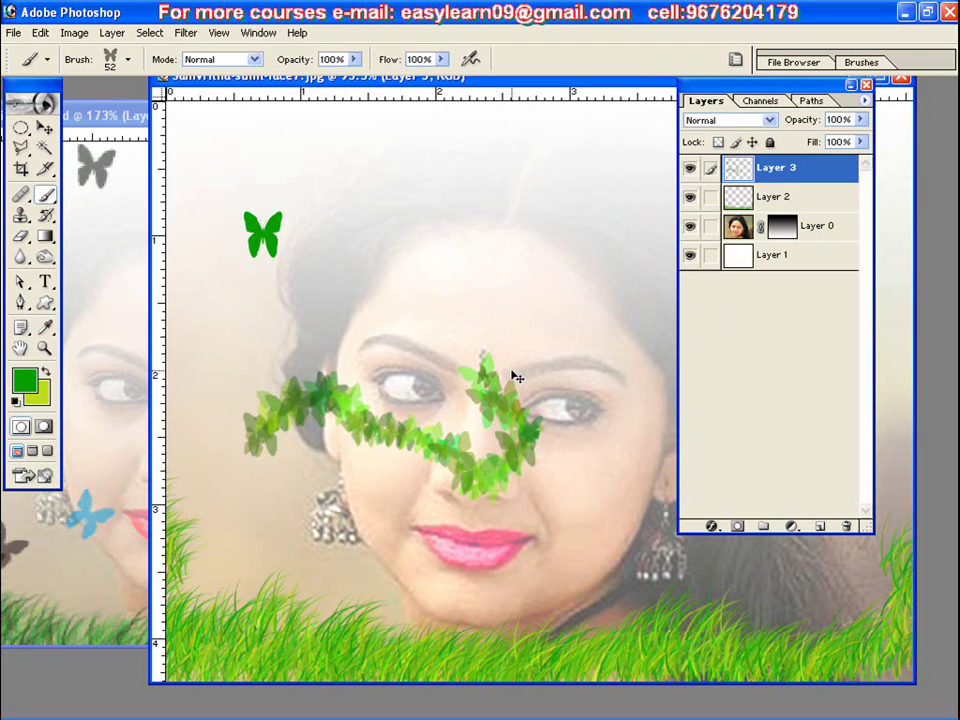
pyautogui.hotkey('ctrl', 'alt', 'z')
# Try yellow-green A2D822 and the light pink FFADCB sampled from the lips as foreground colors
pyautogui.click(25, 381)
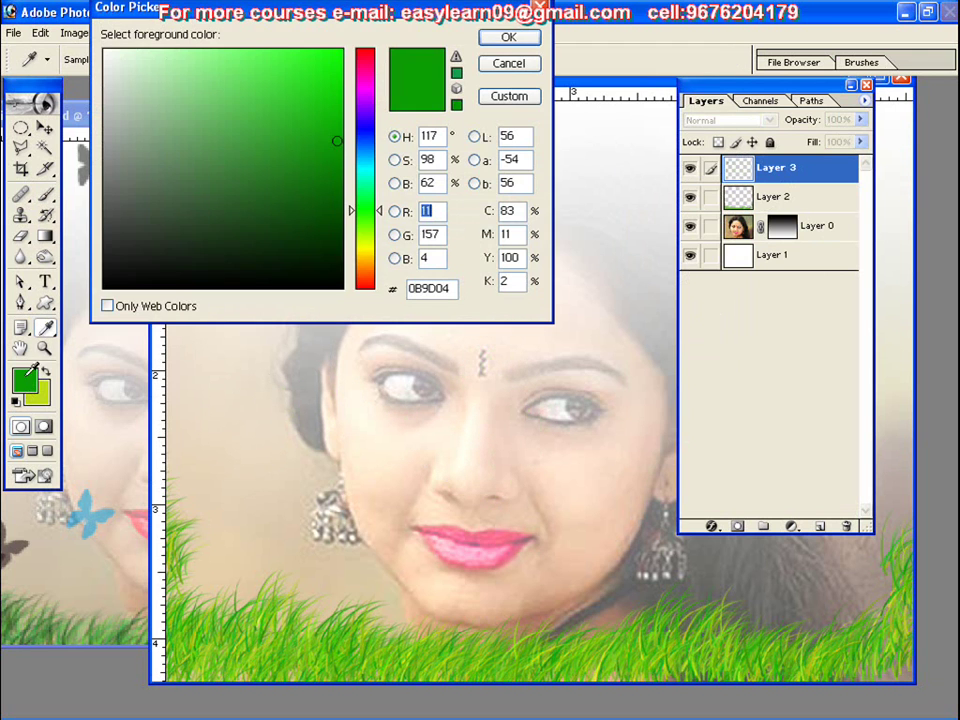
pyautogui.click(365, 236)
pyautogui.click(305, 85)
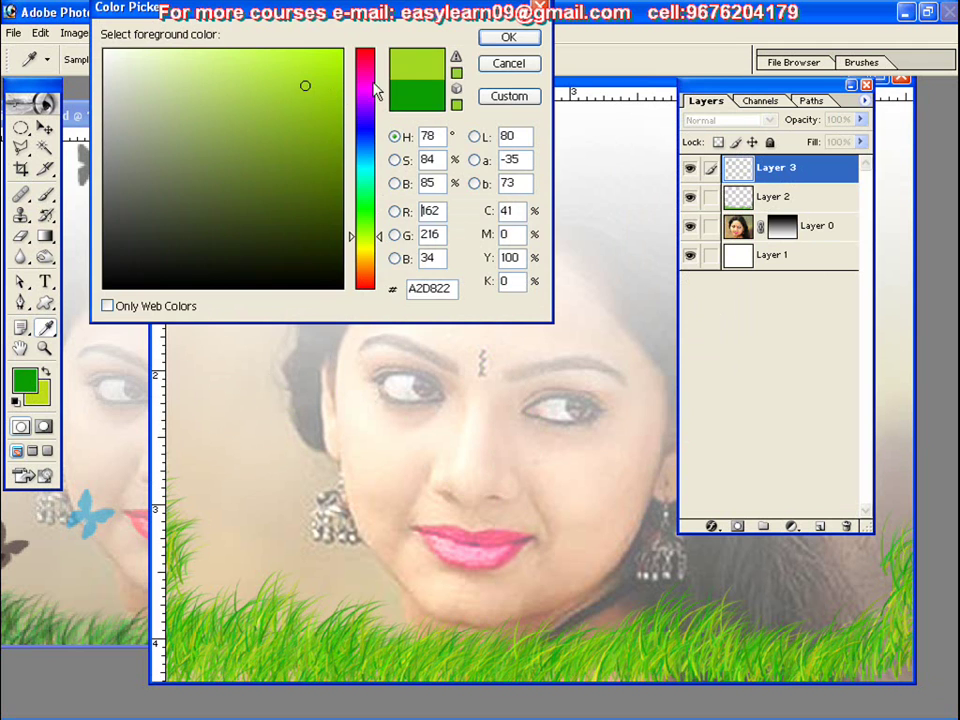
pyautogui.click(507, 39)
pyautogui.click(27, 380)
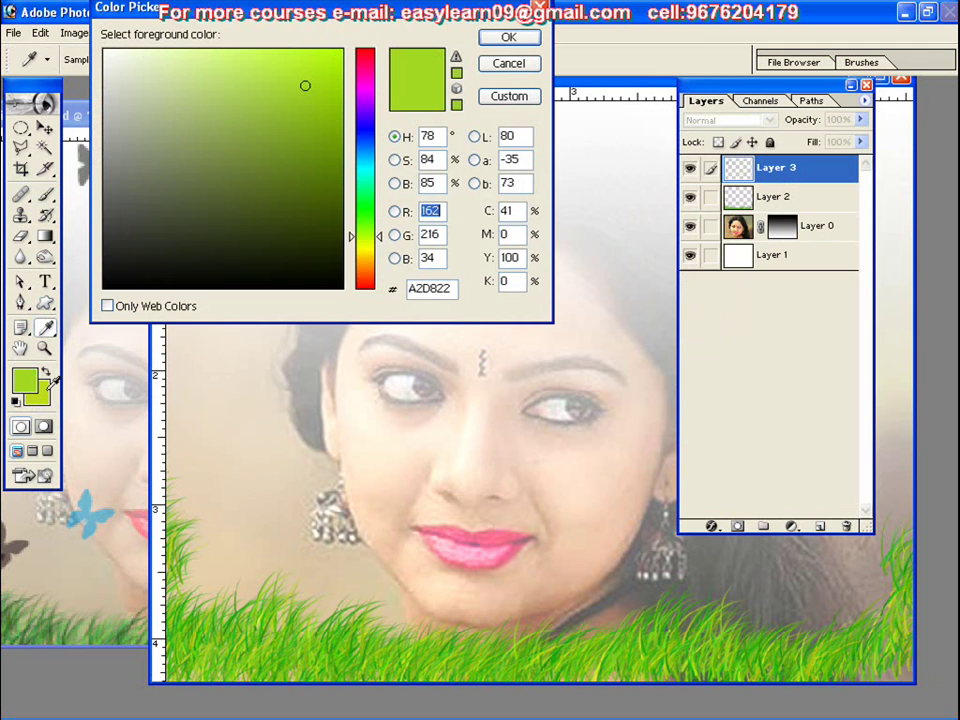
pyautogui.click(491, 551)
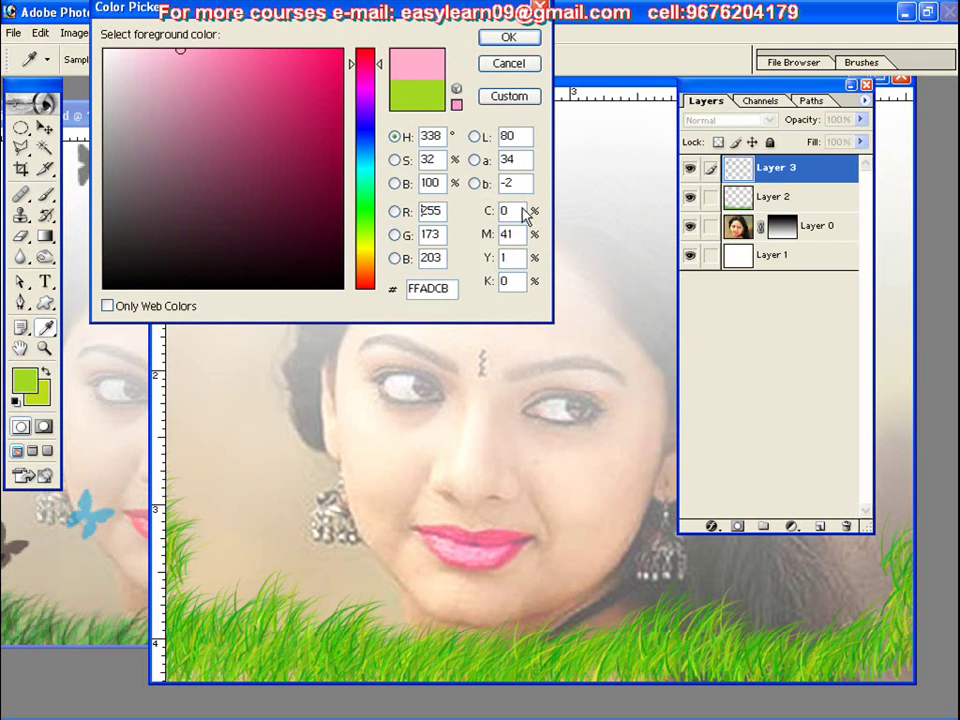
pyautogui.click(508, 37)
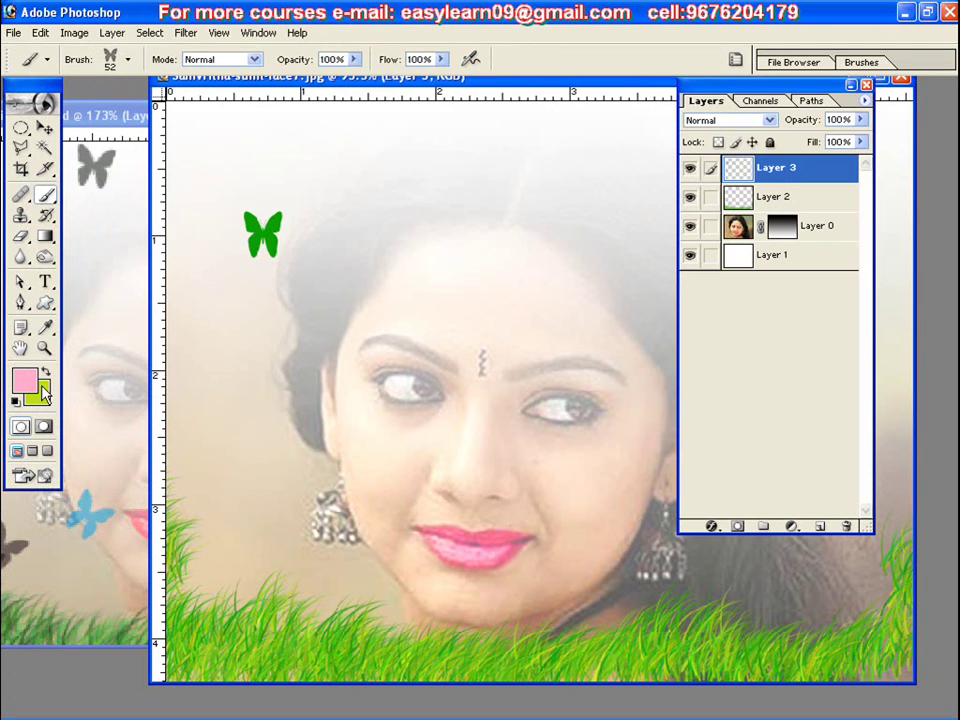
# Set the foreground color to crimson CC314F and keep the yellow-green background color BEDB1B
pyautogui.click(36, 386)
pyautogui.click(507, 531)
pyautogui.click(507, 531)
pyautogui.click(285, 97)
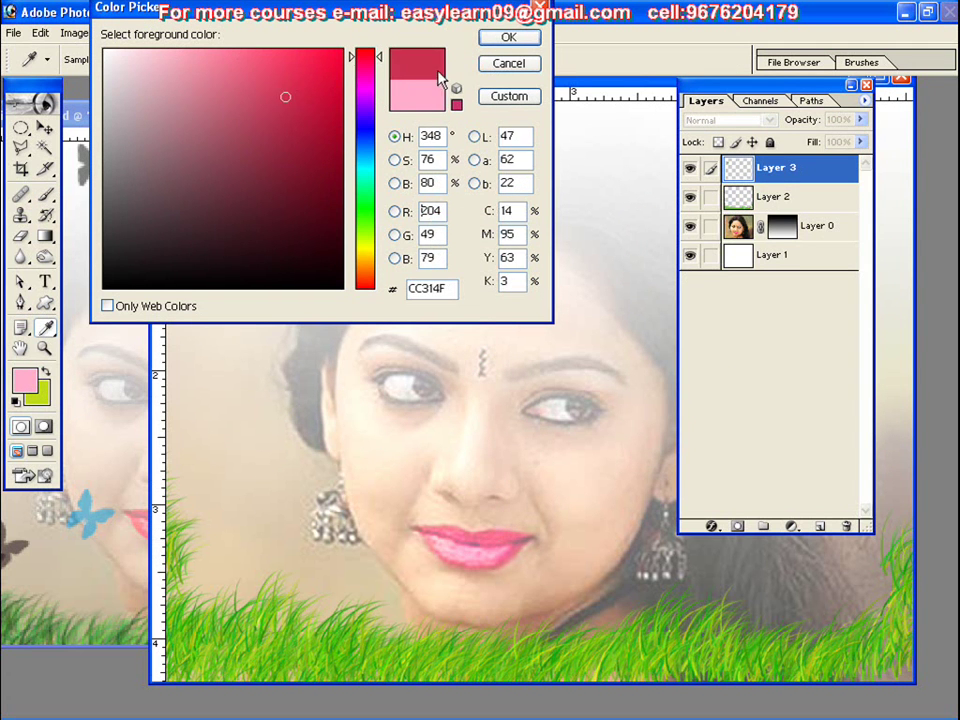
pyautogui.click(508, 37)
pyautogui.click(45, 396)
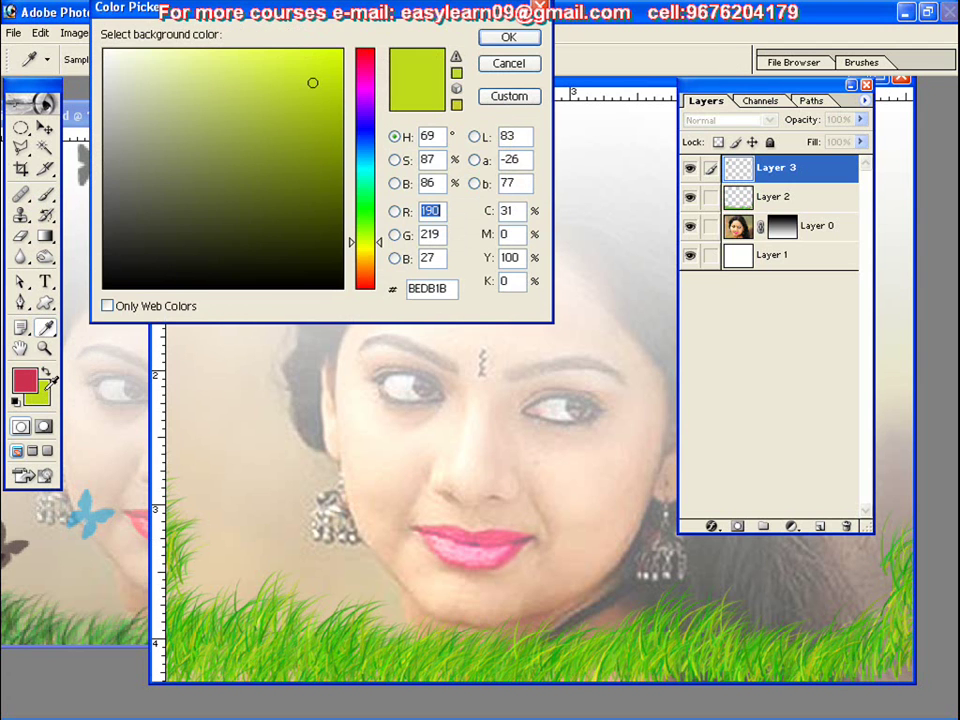
pyautogui.click(507, 40)
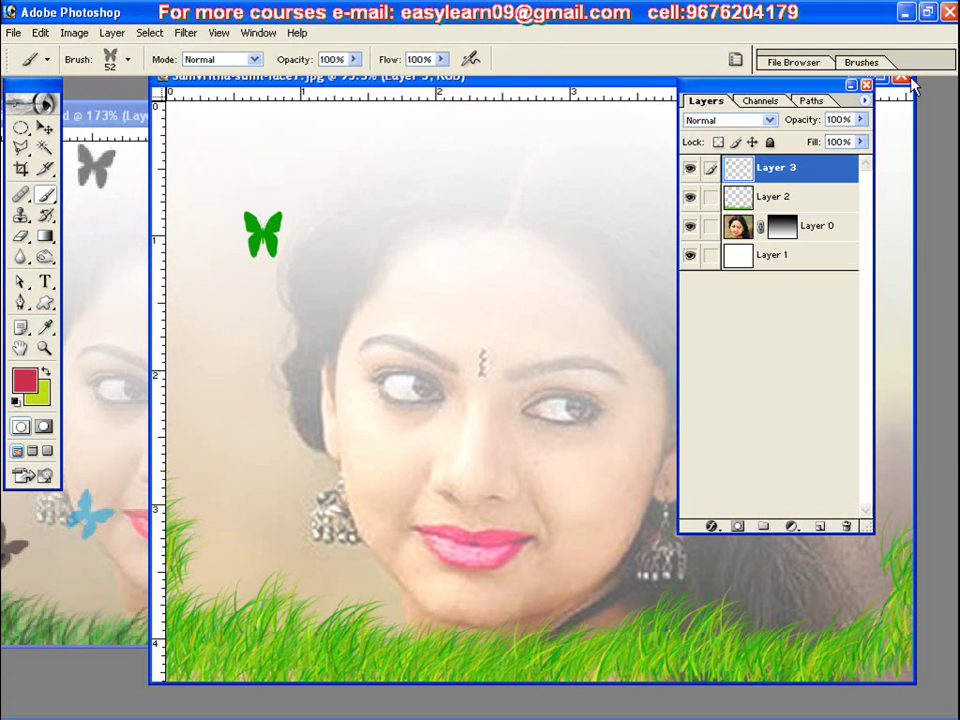
# Raise the butterfly brush's scatter to 536% on both axes
pyautogui.click(857, 63)
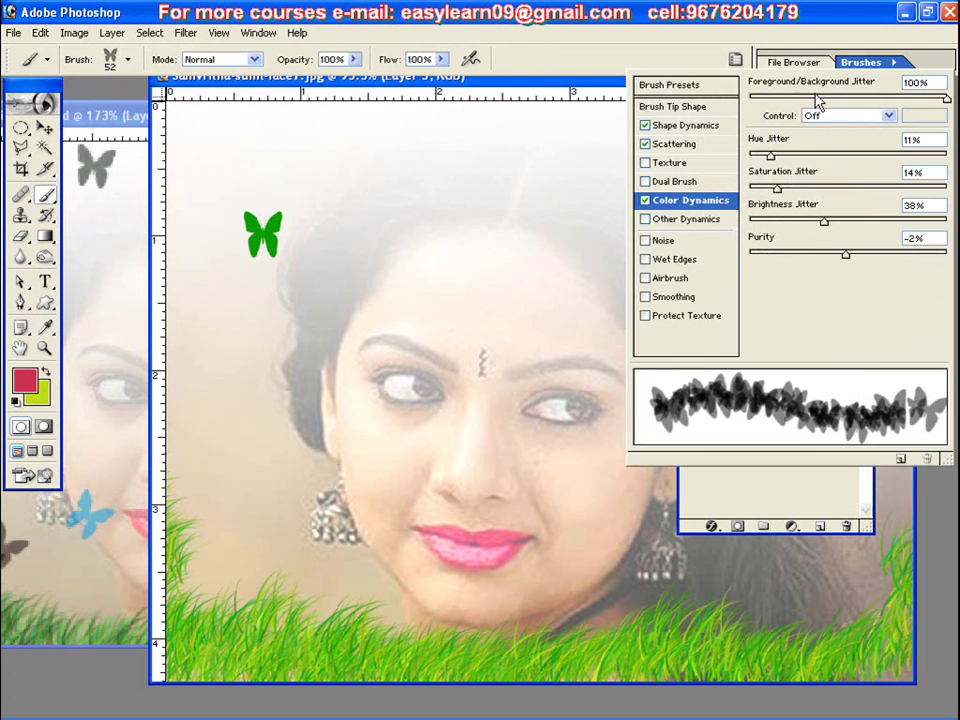
pyautogui.click(705, 127)
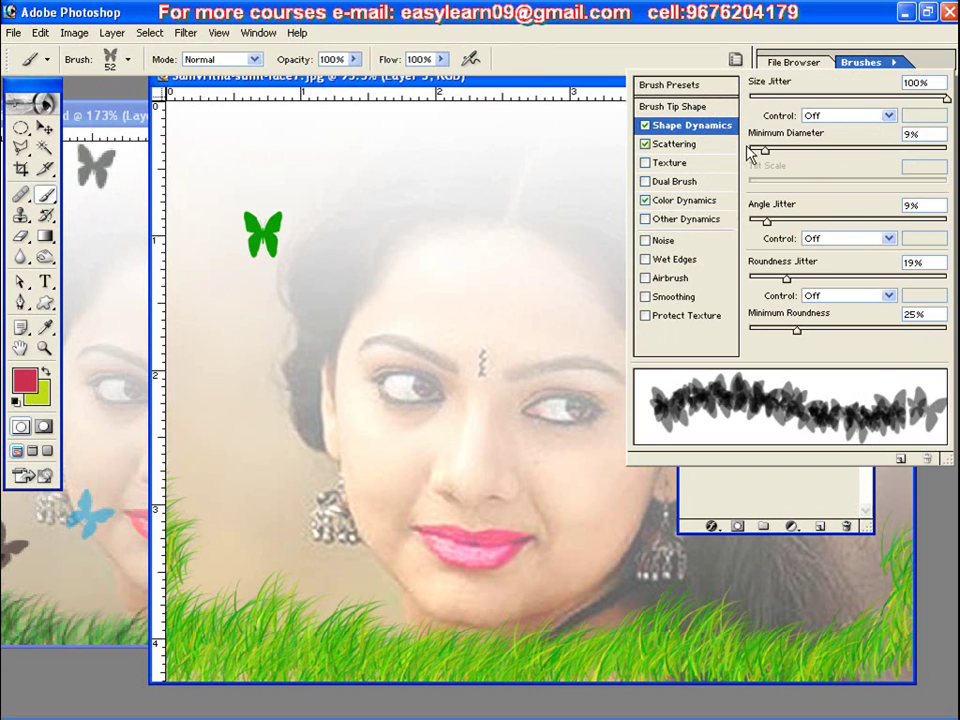
pyautogui.click(686, 145)
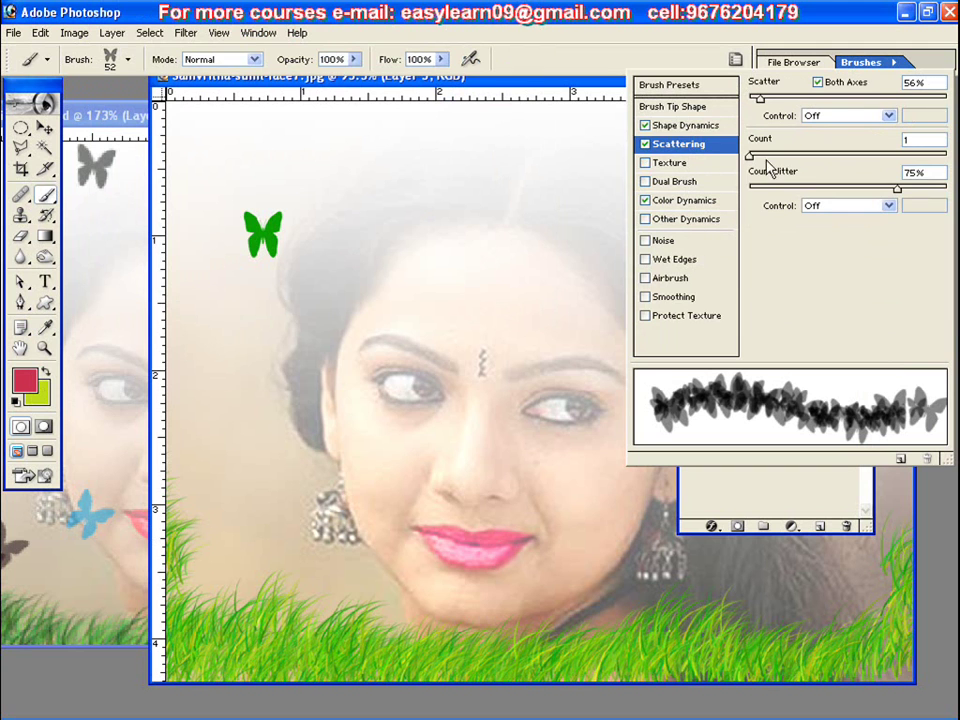
pyautogui.moveTo(762, 103)
pyautogui.mouseDown()
pyautogui.moveTo(870, 107)
pyautogui.moveTo(846, 108)
pyautogui.mouseUp()
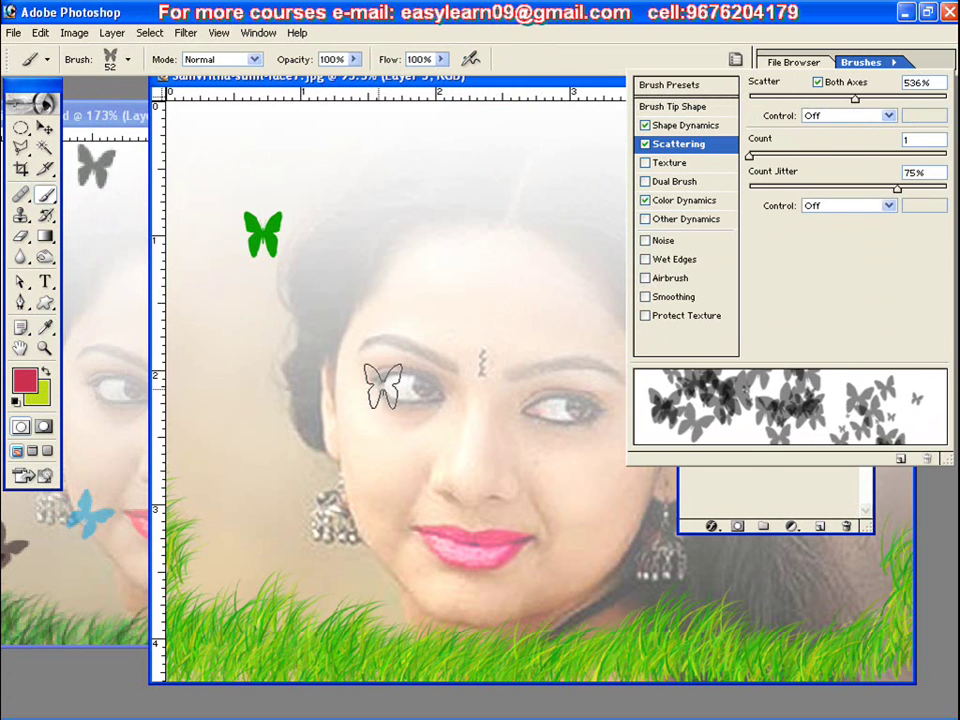
# Paint a test stroke of scattered multicolored butterflies across the eyes and forehead and undo it
pyautogui.click(300, 428)
pyautogui.moveTo(300, 428)
pyautogui.mouseDown()
pyautogui.moveTo(338, 379)
pyautogui.moveTo(432, 370)
pyautogui.moveTo(540, 322)
pyautogui.moveTo(580, 282)
pyautogui.mouseUp()
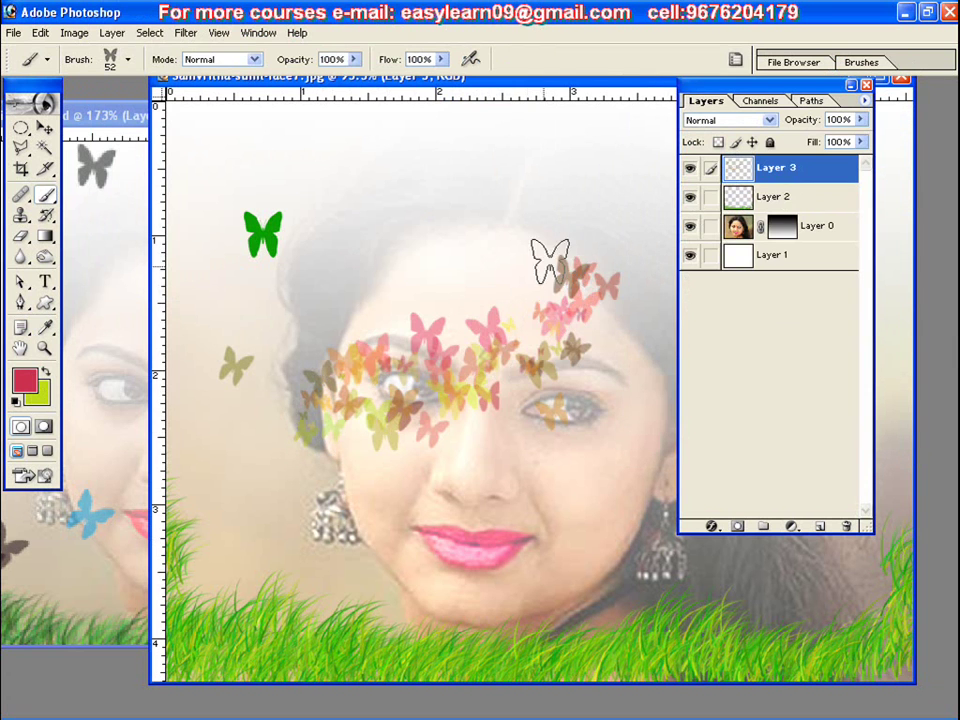
pyautogui.hotkey('ctrl', 'z')
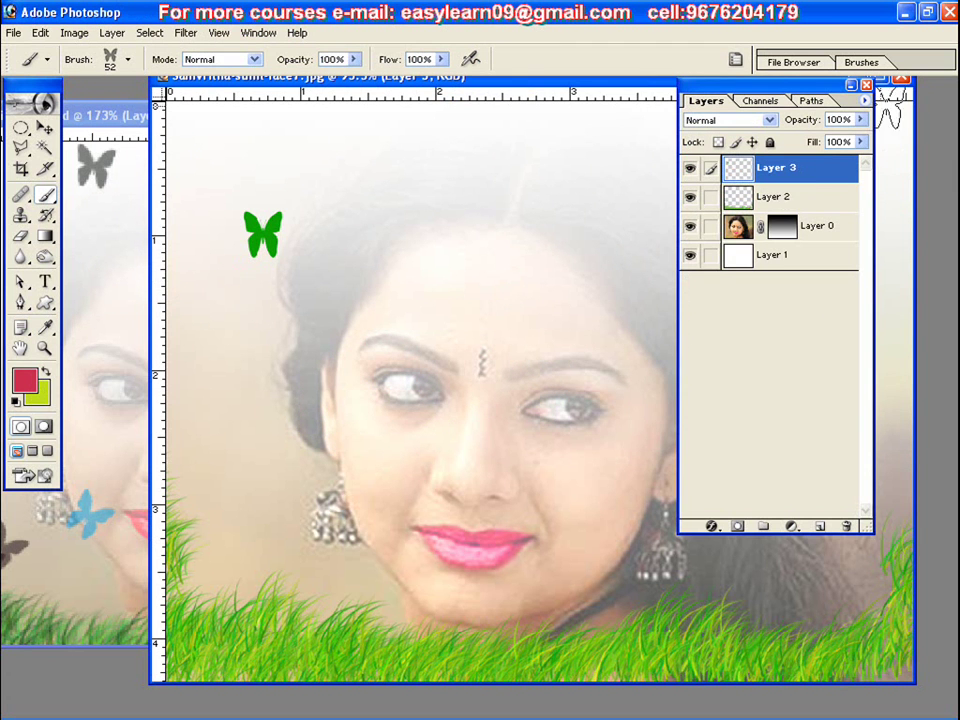
# Keep the scattering count at 1 and stamp a few reddish butterflies at the grass edge below the left earring
pyautogui.click(860, 63)
pyautogui.moveTo(750, 157)
pyautogui.mouseDown()
pyautogui.moveTo(822, 157)
pyautogui.moveTo(750, 171)
pyautogui.mouseUp()
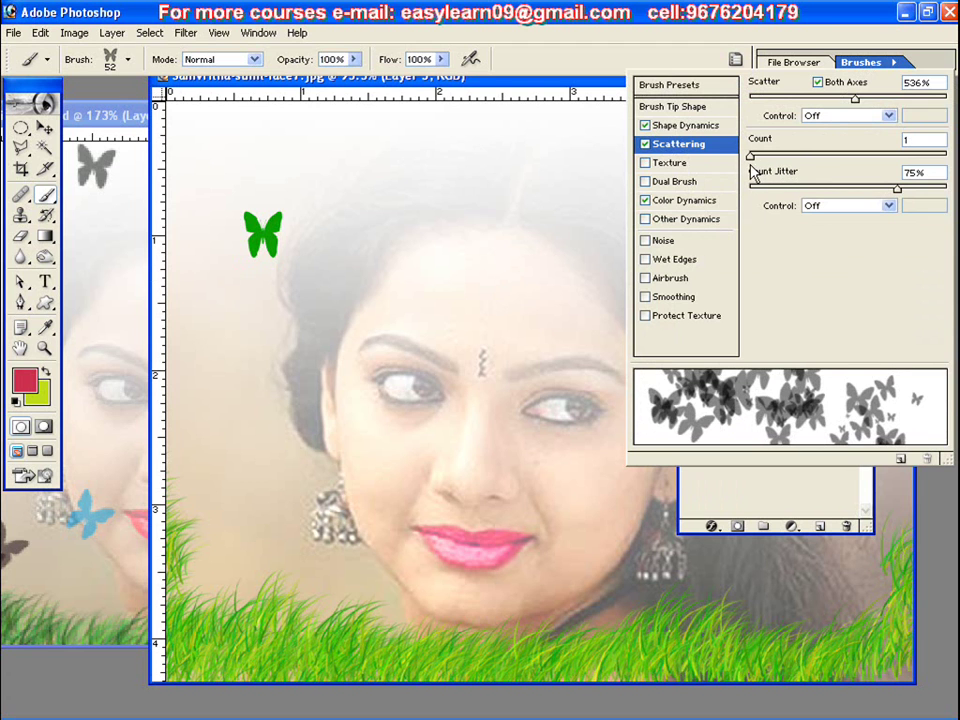
pyautogui.click(225, 583)
pyautogui.click(232, 580)
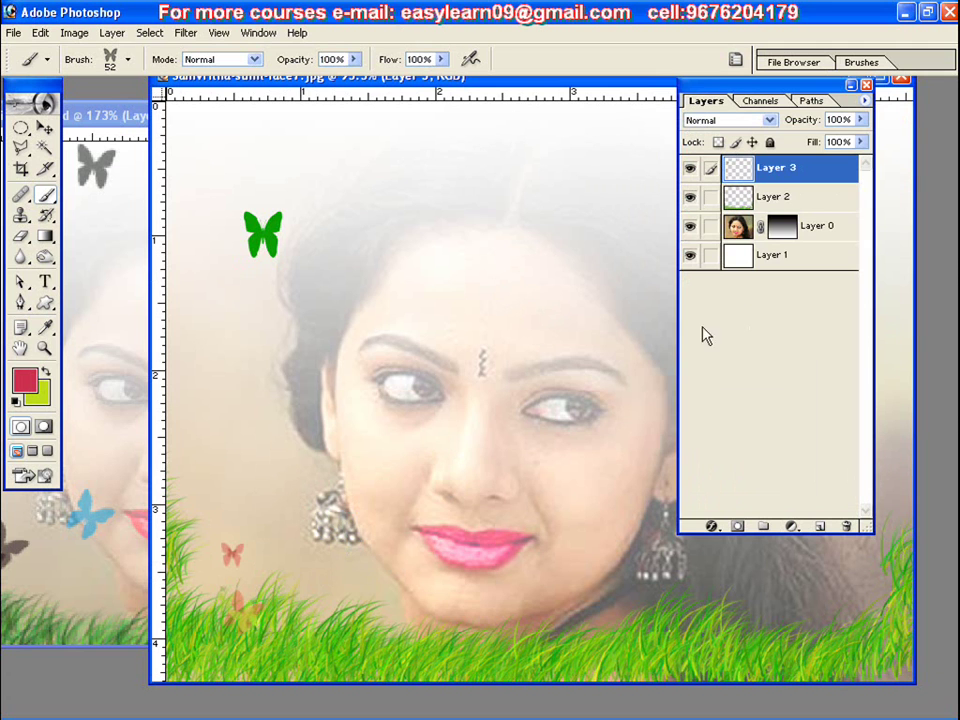
# Collapse the layer list and scatter multicolored butterflies over the grass, along the hair and background on the right, and down the left background
pyautogui.click(851, 85)
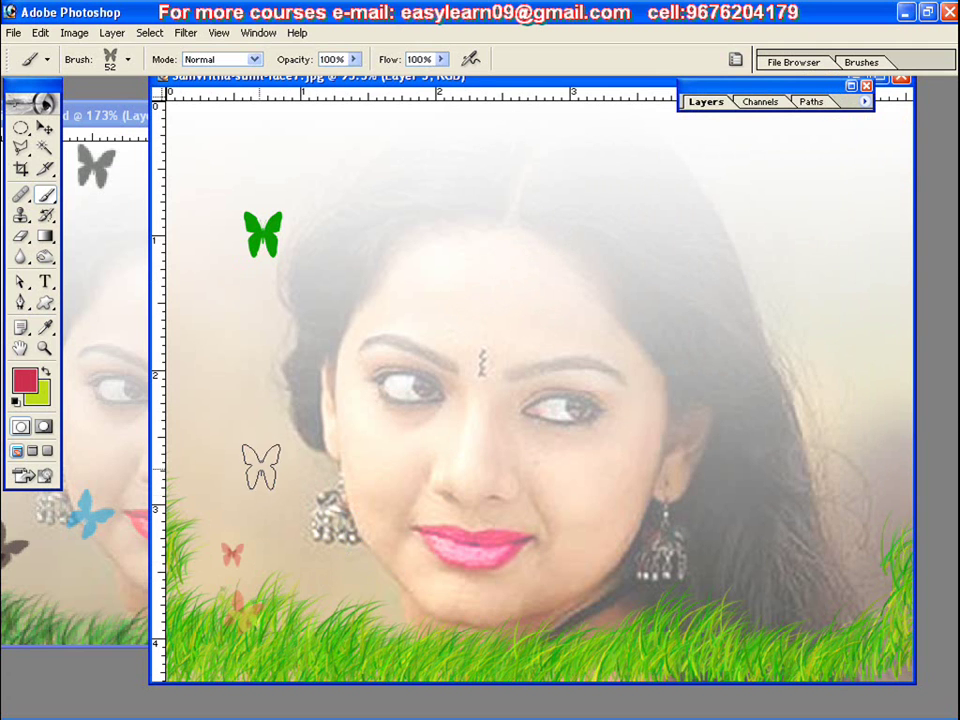
pyautogui.click(193, 473)
pyautogui.click(520, 630)
pyautogui.moveTo(693, 570)
pyautogui.mouseDown()
pyautogui.moveTo(808, 439)
pyautogui.moveTo(855, 270)
pyautogui.mouseUp()
pyautogui.moveTo(806, 197)
pyautogui.mouseDown()
pyautogui.moveTo(896, 198)
pyautogui.moveTo(891, 375)
pyautogui.mouseUp()
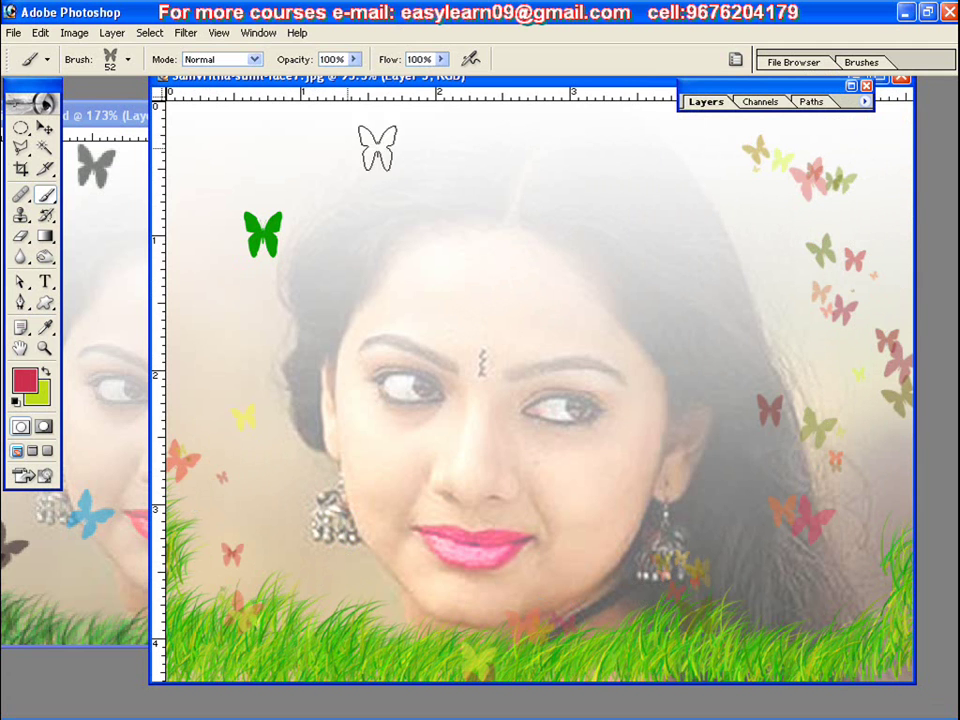
pyautogui.moveTo(184, 161); pyautogui.dragTo(226, 116)
pyautogui.moveTo(198, 385); pyautogui.dragTo(228, 292)
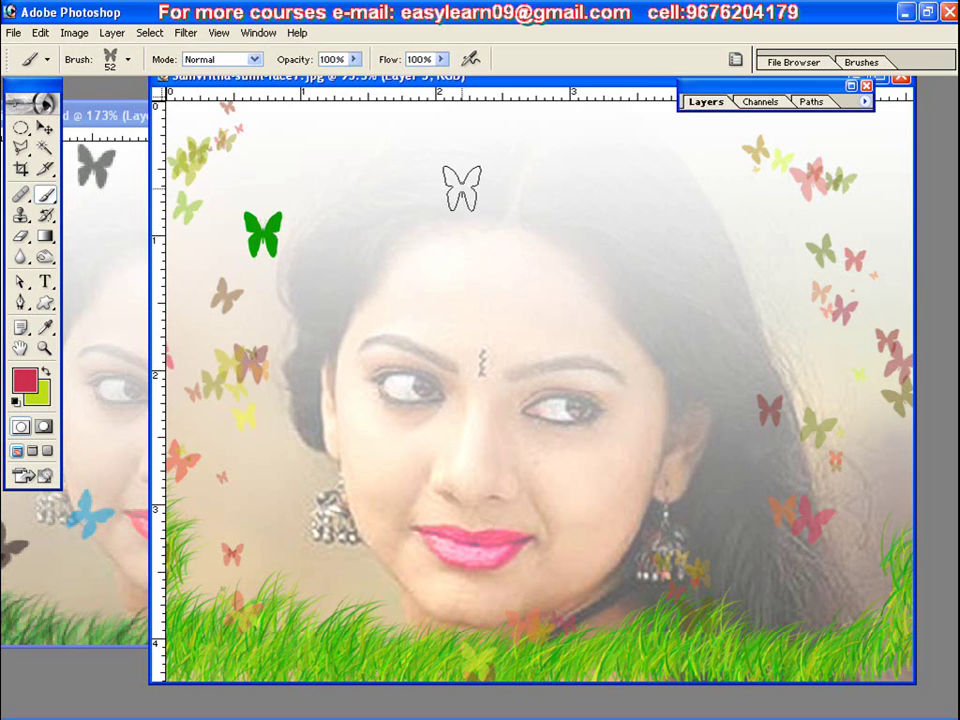
# Stamp a few more scattered multicolored butterflies over the hair and grass near the portrait's lower right corner
pyautogui.click(848, 565)
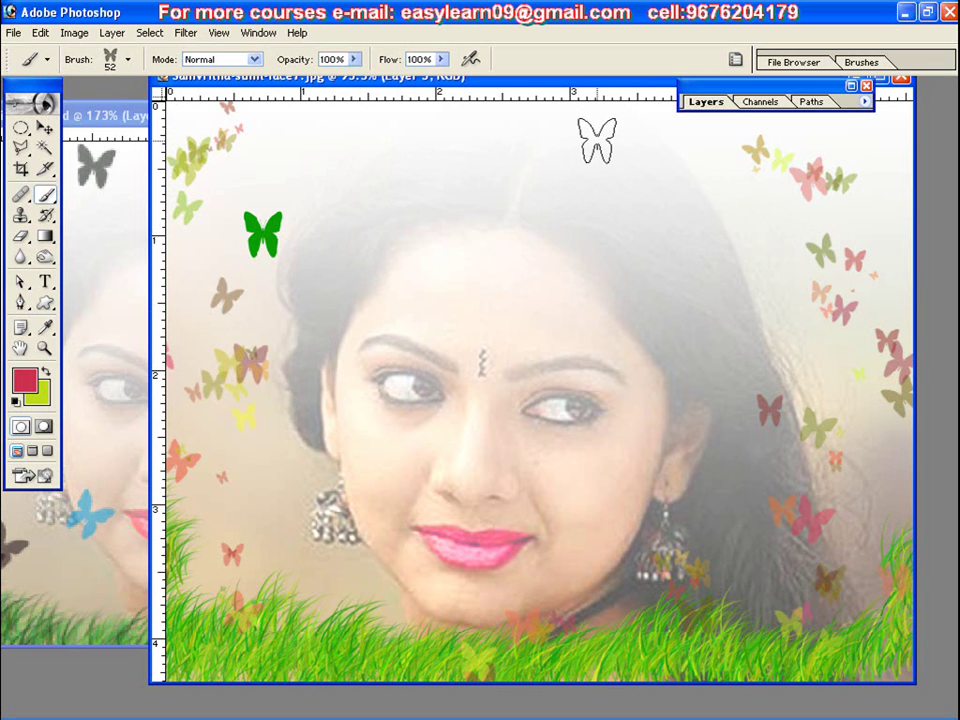
pyautogui.click(118, 116)
pyautogui.moveTo(160, 116); pyautogui.dragTo(228, 135)
pyautogui.click(44, 347)
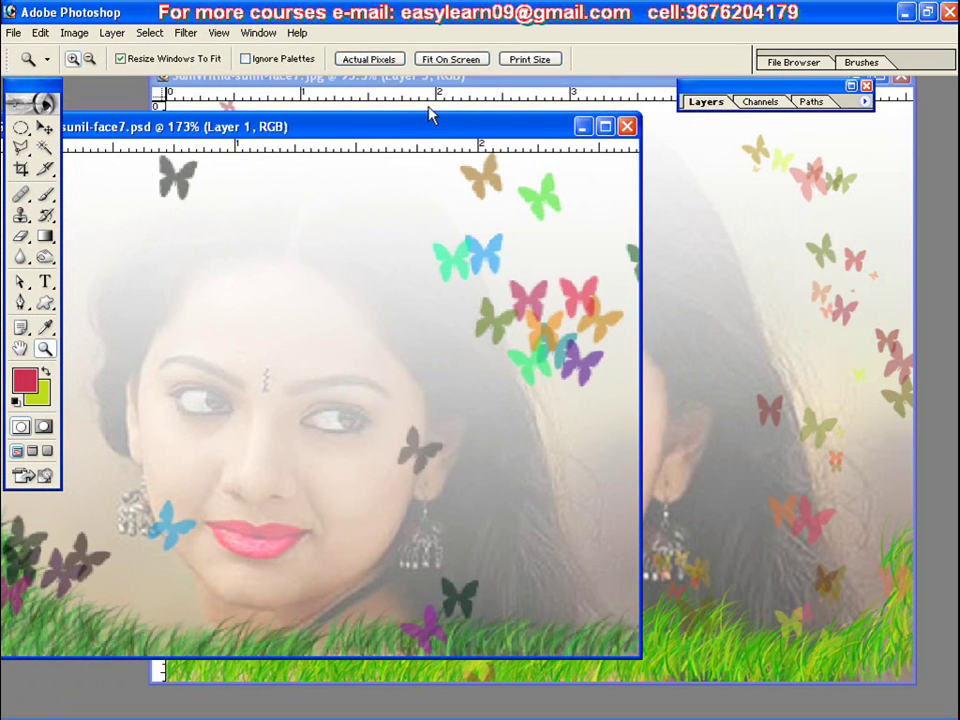
pyautogui.click(450, 59)
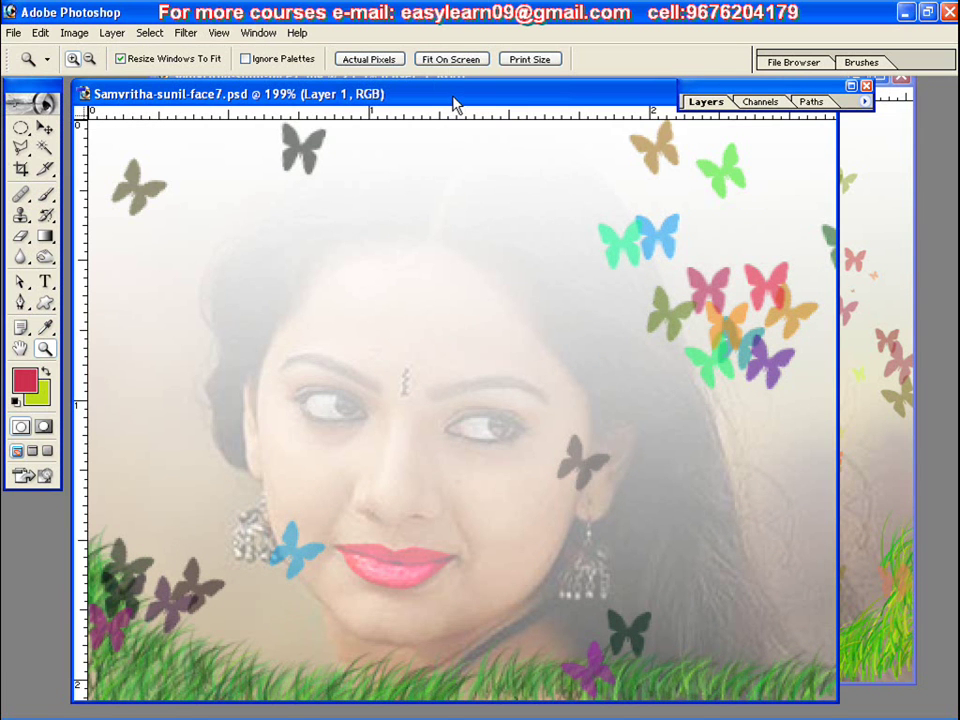
pyautogui.press('Tab')
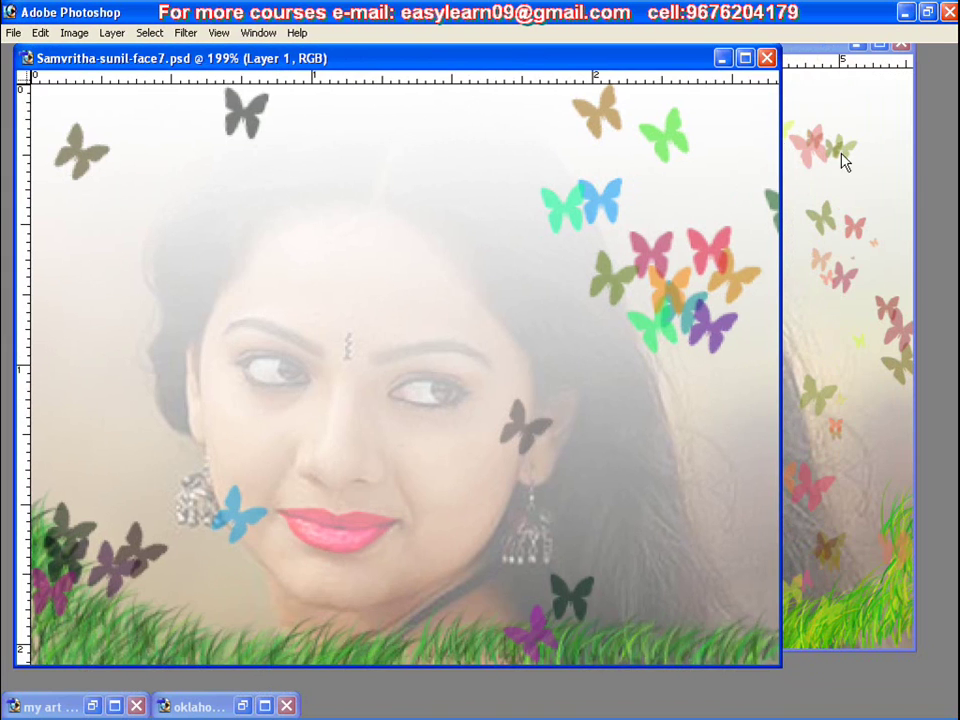
pyautogui.click(813, 72)
pyautogui.moveTo(681, 47); pyautogui.dragTo(698, 76)
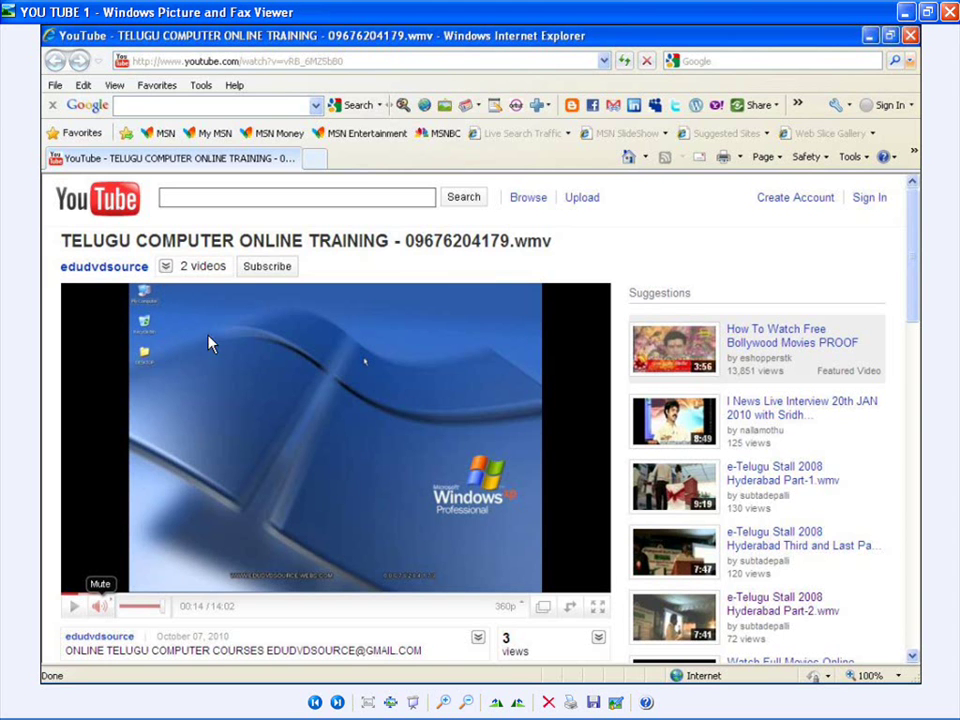
# In Windows Picture and Fax Viewer, enlarge the YOU TUBE 1 screenshot, view YOU TUBE 2, and return to YOU TUBE 1
pyautogui.scroll(2, 216, 336)
pyautogui.moveTo(335, 677); pyautogui.dragTo(146, 677)
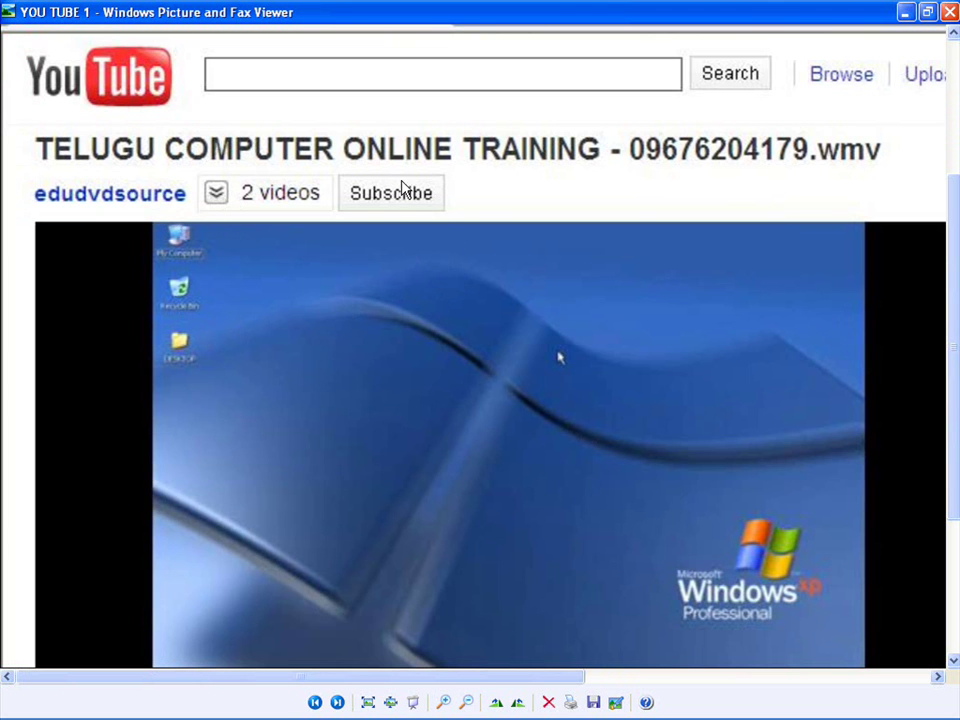
pyautogui.click(337, 702)
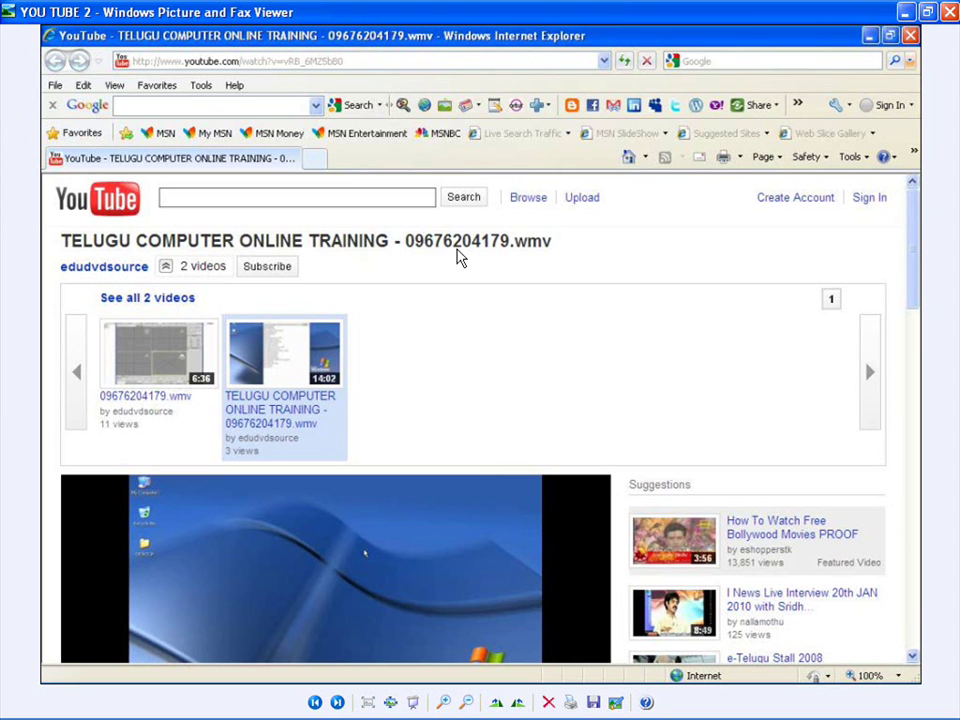
pyautogui.click(314, 702)
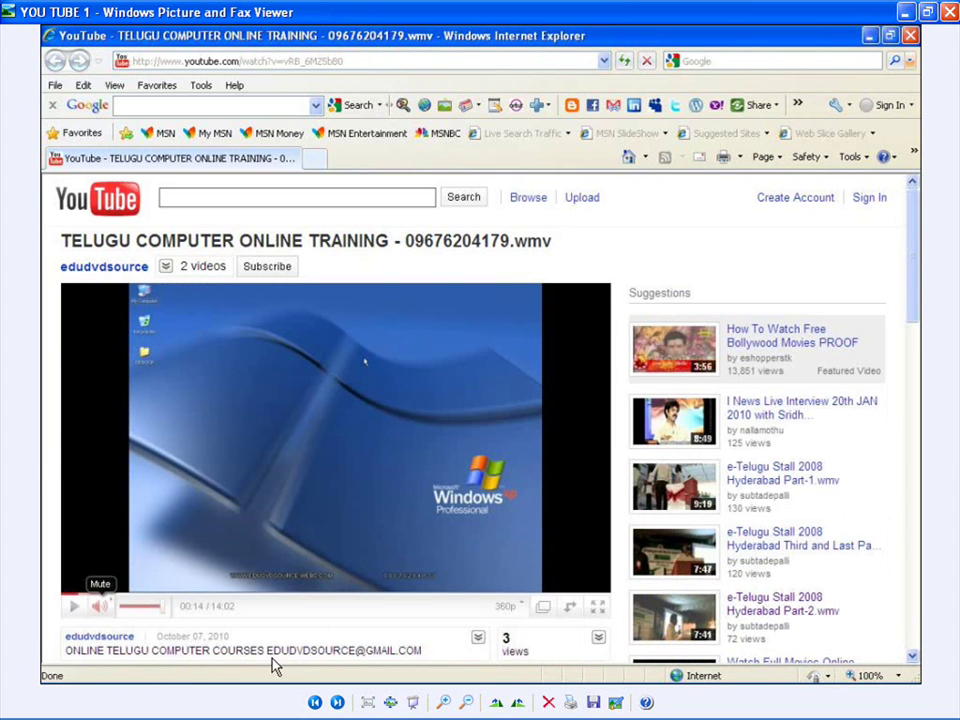